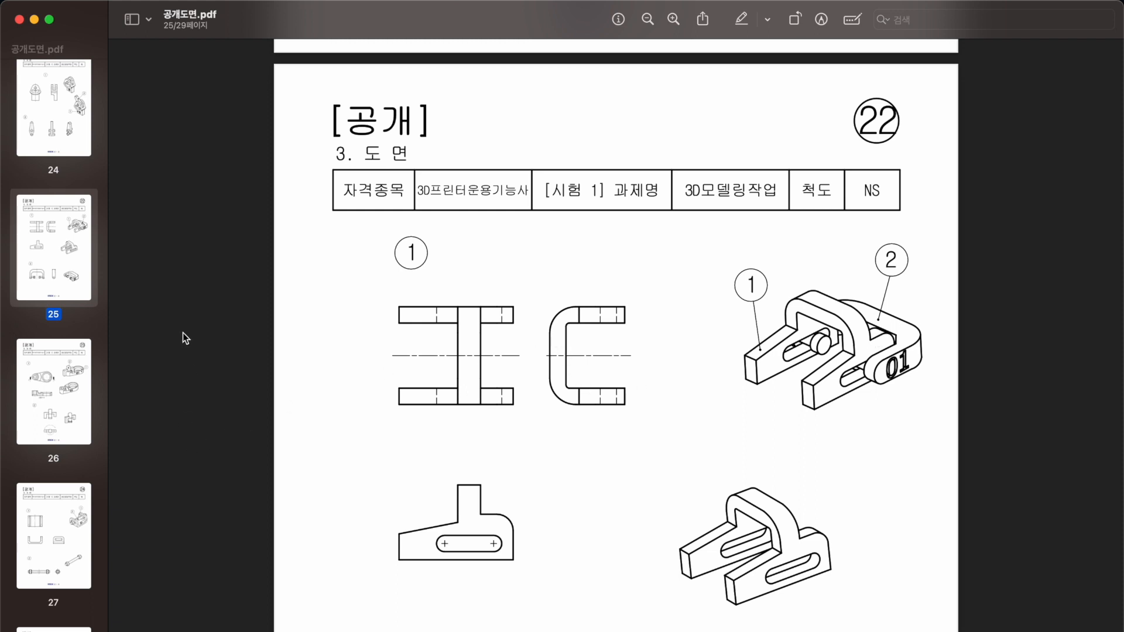
Examine the dimensioned views of part 1 and the assembly in exercise 22 of the PDF drawing.
scroll(251, 240, "down", 1)
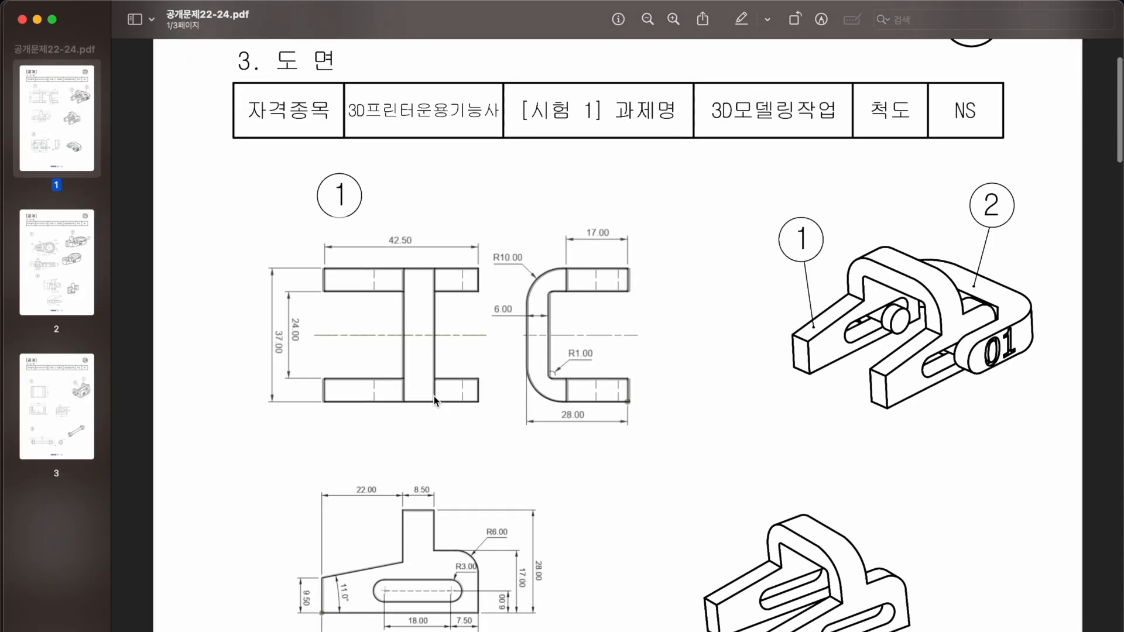
scroll(434, 396, "up", 2)
scroll(434, 396, "down", 5)
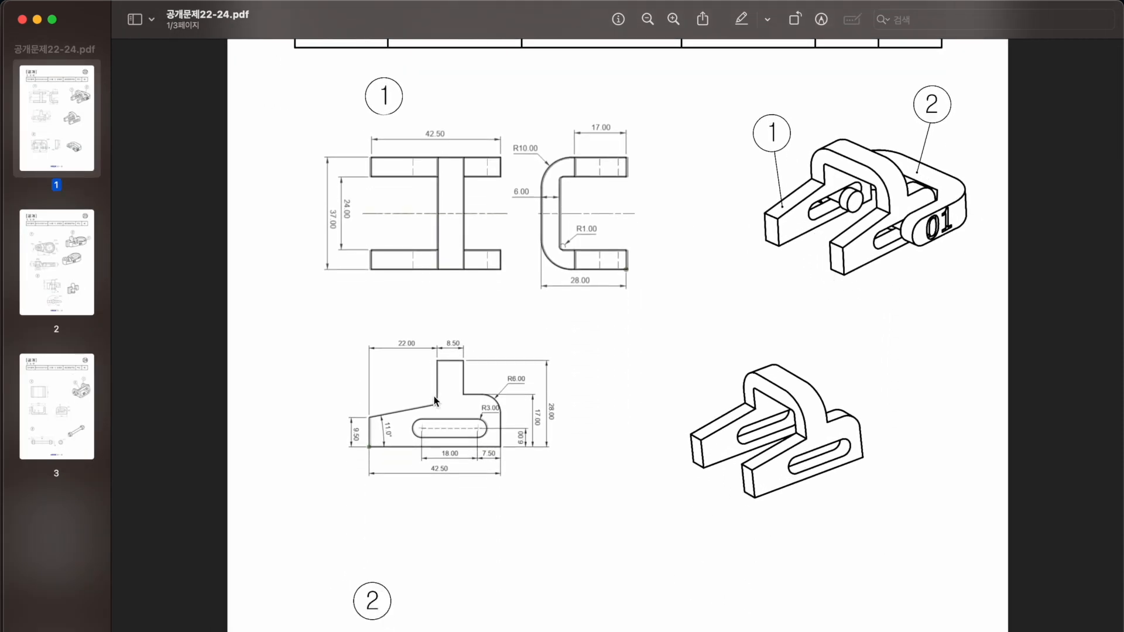
scroll(433, 400, "up", 3)
scroll(434, 400, "up", 1, "ctrl")
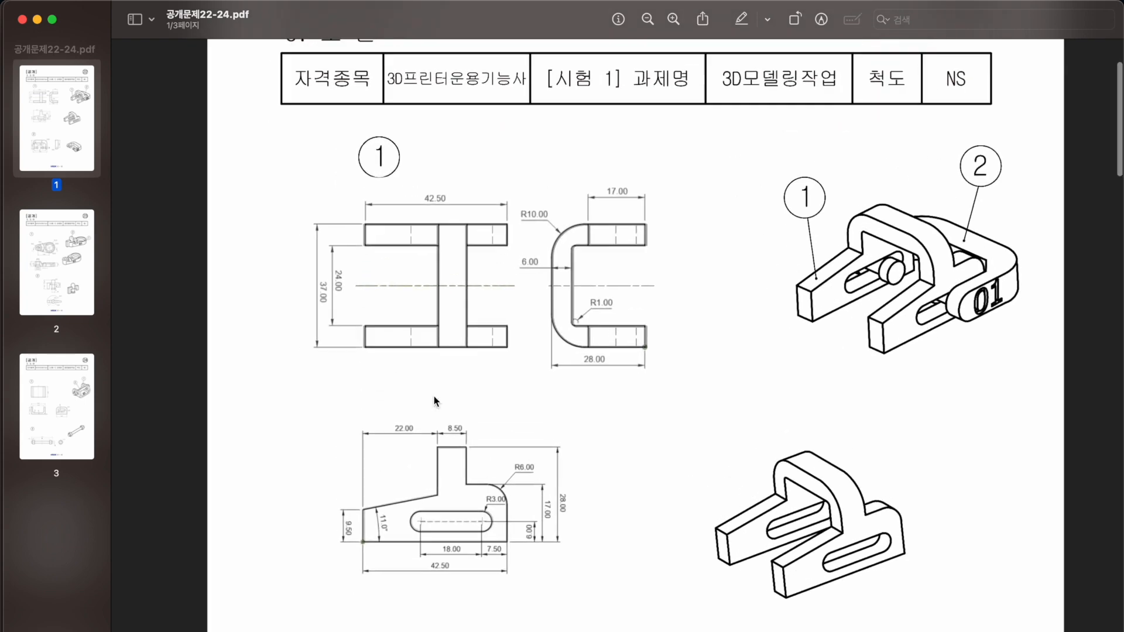
scroll(434, 401, "up", 3, "ctrl")
scroll(433, 401, "down", 5)
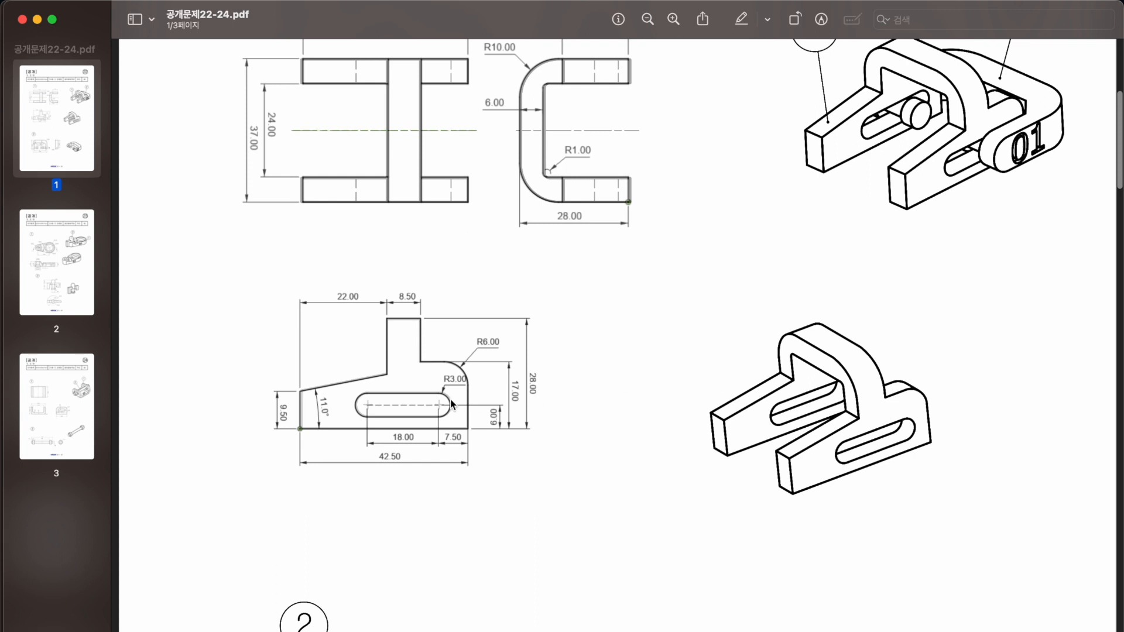
scroll(531, 298, "up", 2)
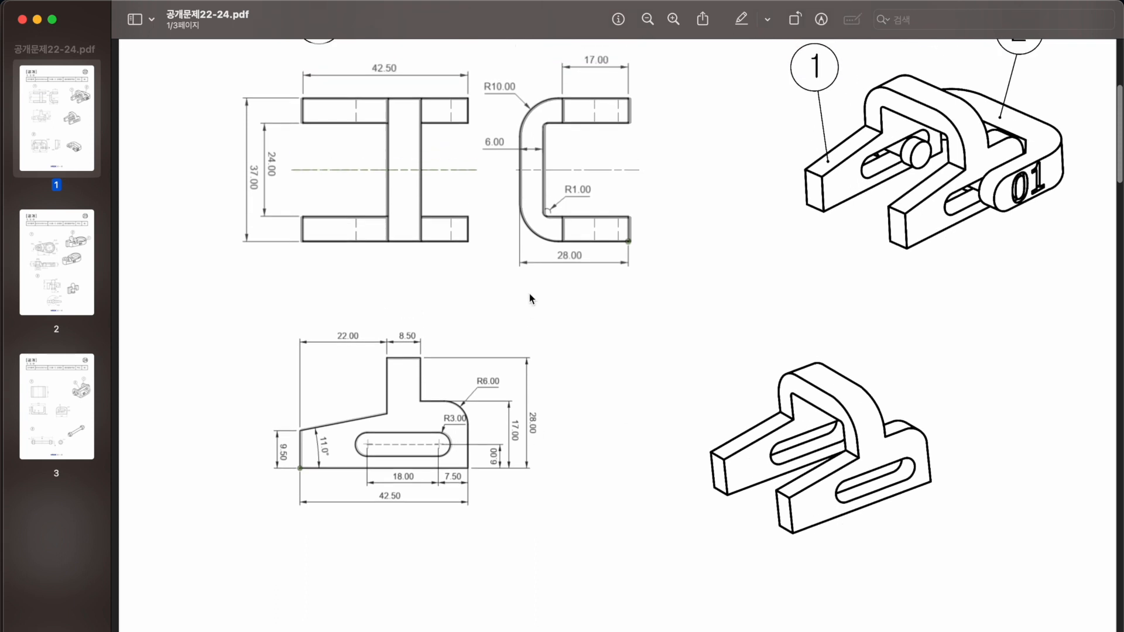
scroll(530, 298, "up", 2)
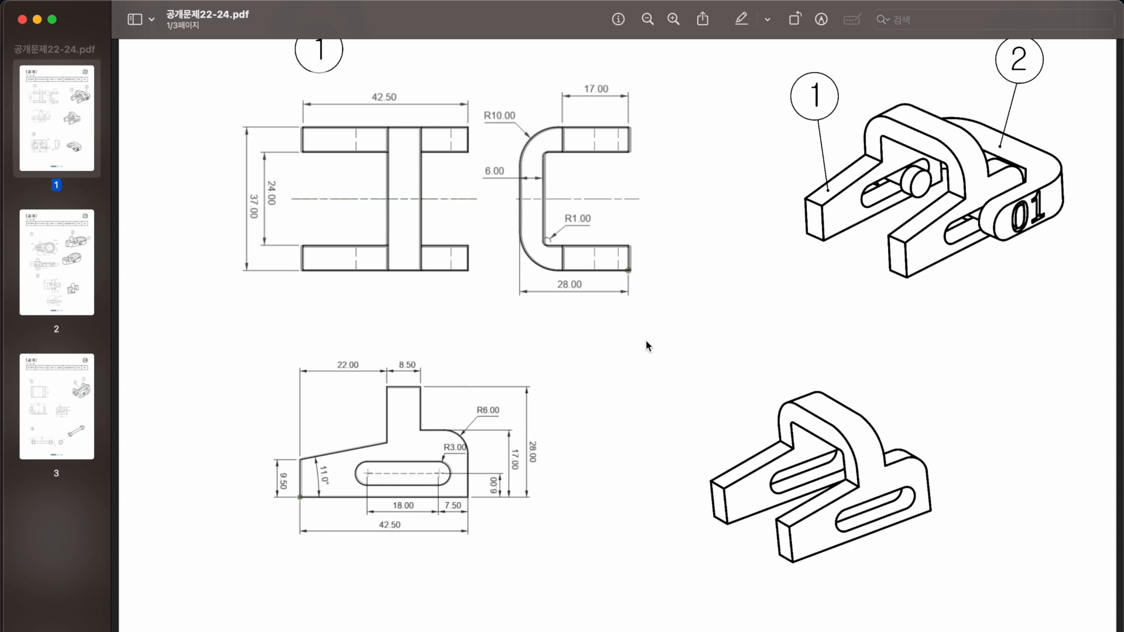
key("super+minus")
scroll(645, 341, "up", 3)
scroll(645, 340, "down", 5)
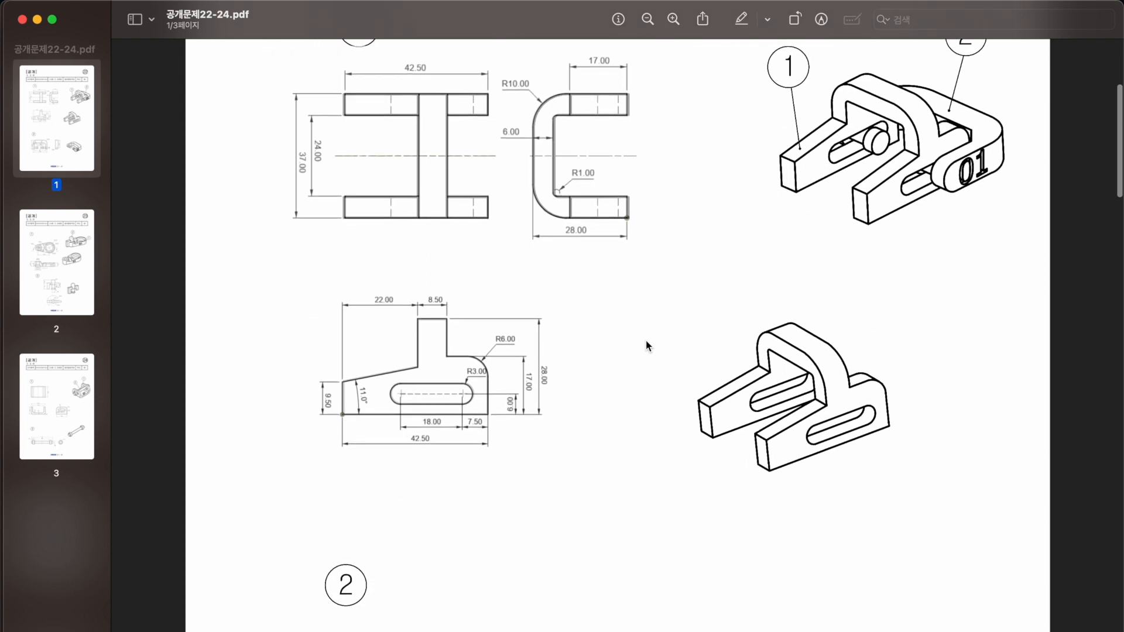
scroll(646, 341, "up", 3)
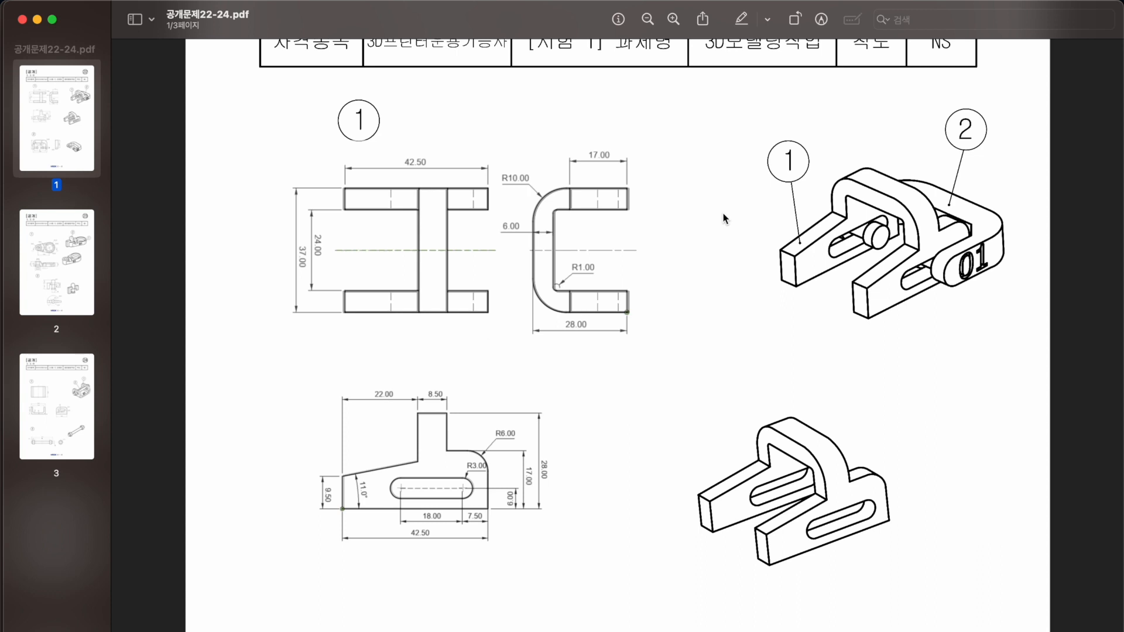
scroll(641, 409, "up", 4)
scroll(642, 414, "down", 7)
scroll(642, 412, "down", 2)
scroll(642, 412, "up", 5)
scroll(642, 413, "up", 1)
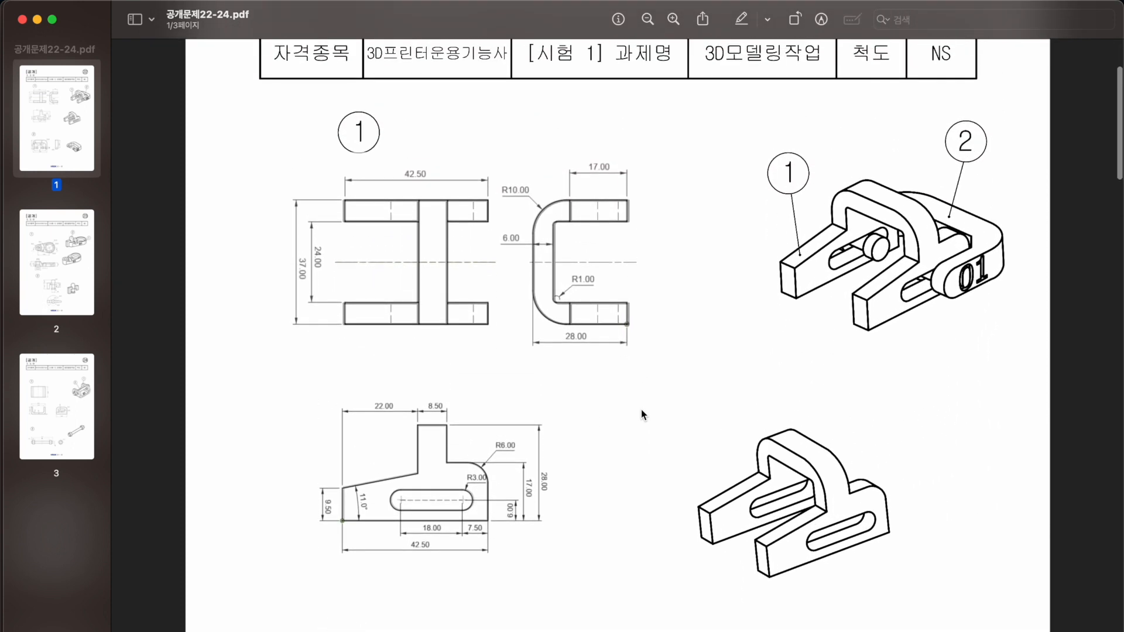
scroll(641, 409, "down", 1)
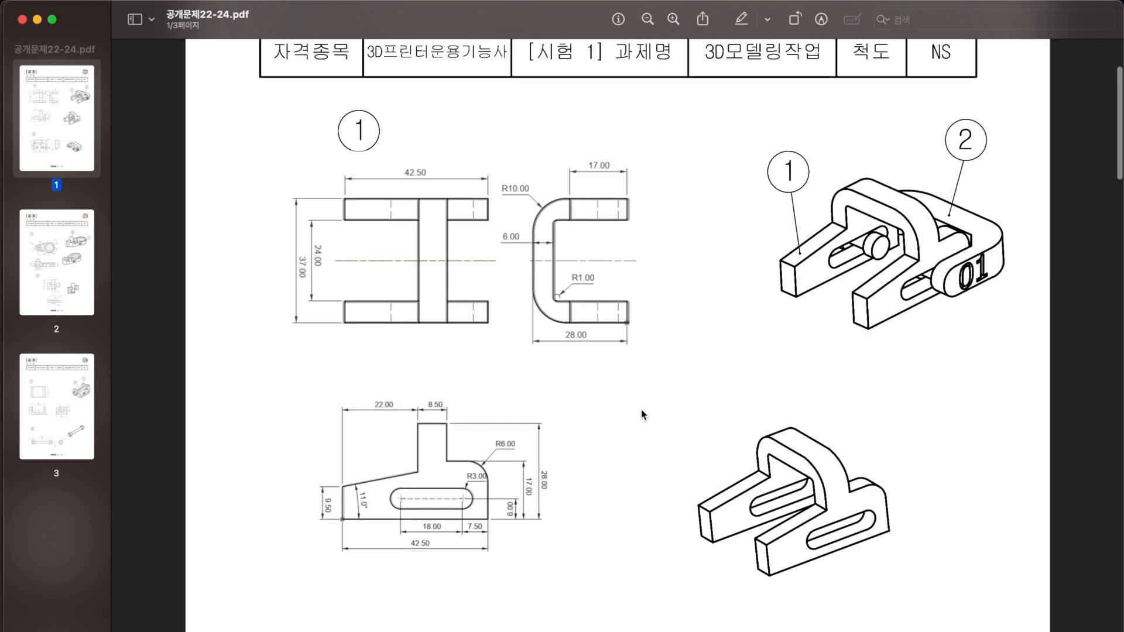
scroll(640, 521, "down", 5)
scroll(640, 521, "up", 4)
scroll(640, 521, "down", 1)
scroll(640, 521, "up", 2)
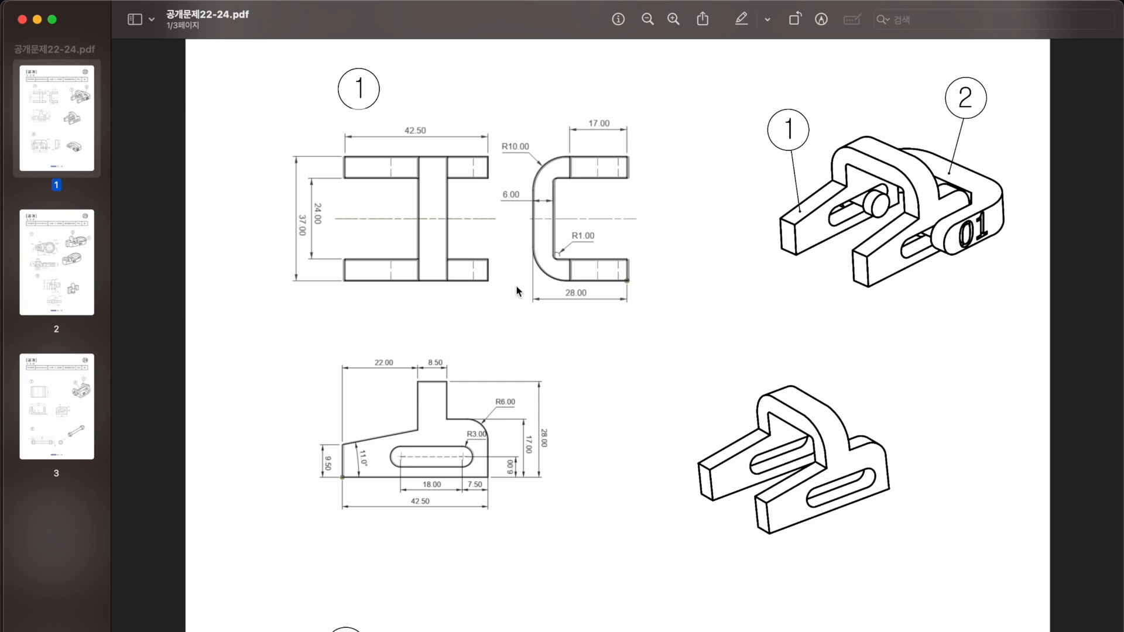
scroll(384, 508, "down", 3)
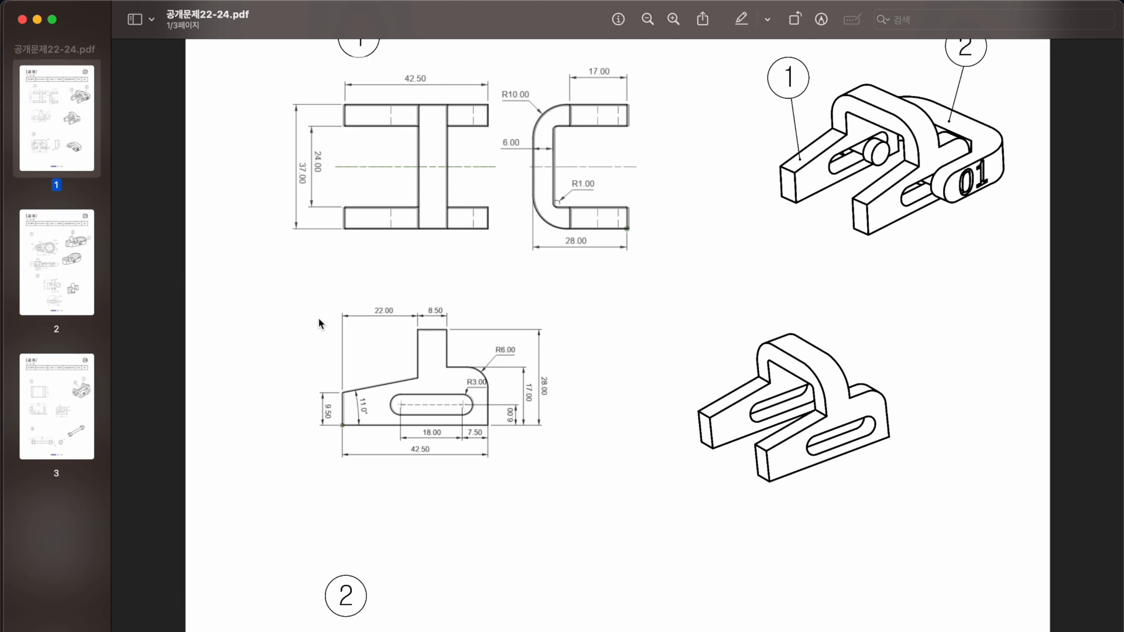
scroll(319, 319, "down", 3)
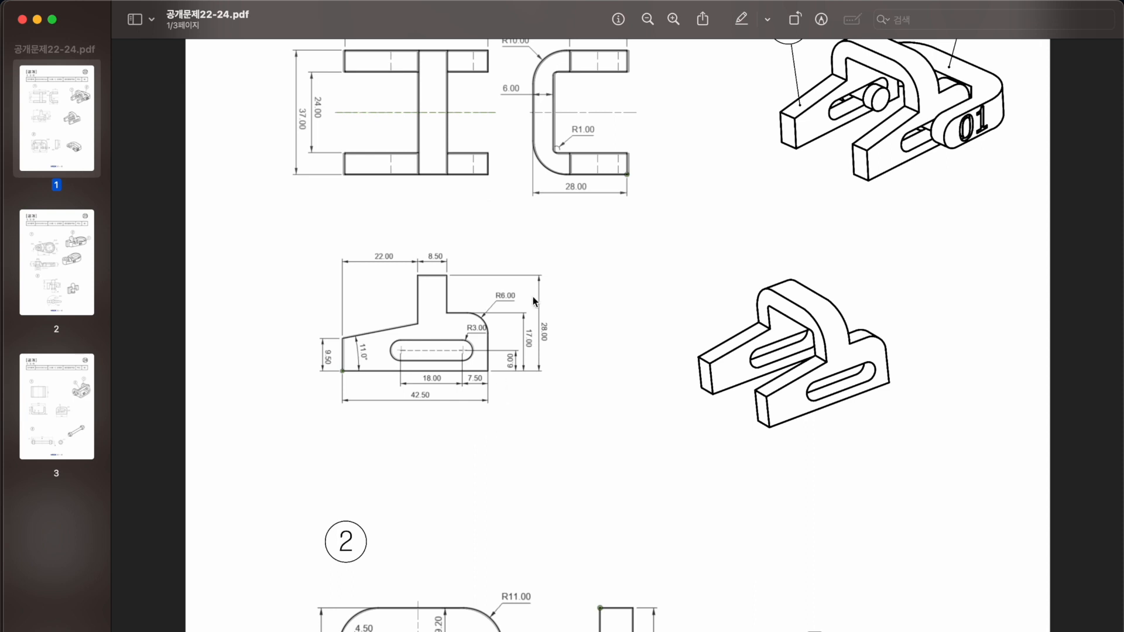
scroll(543, 281, "up", 2)
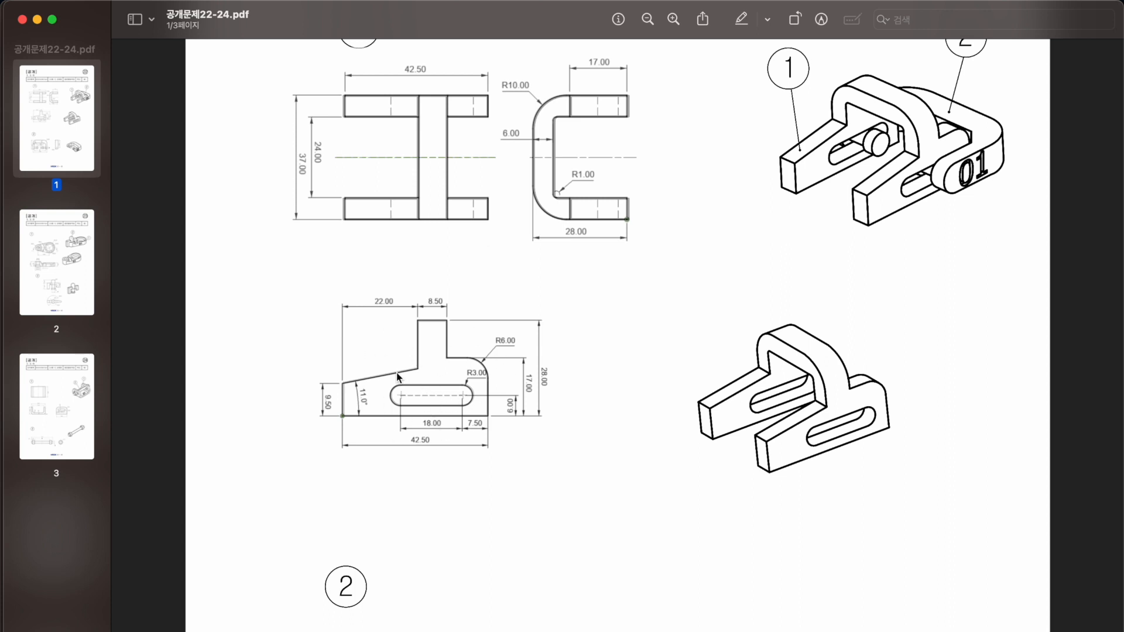
Switch to Fusion 360 and start a new sketch on the YZ origin plane.
key("super+Tab")
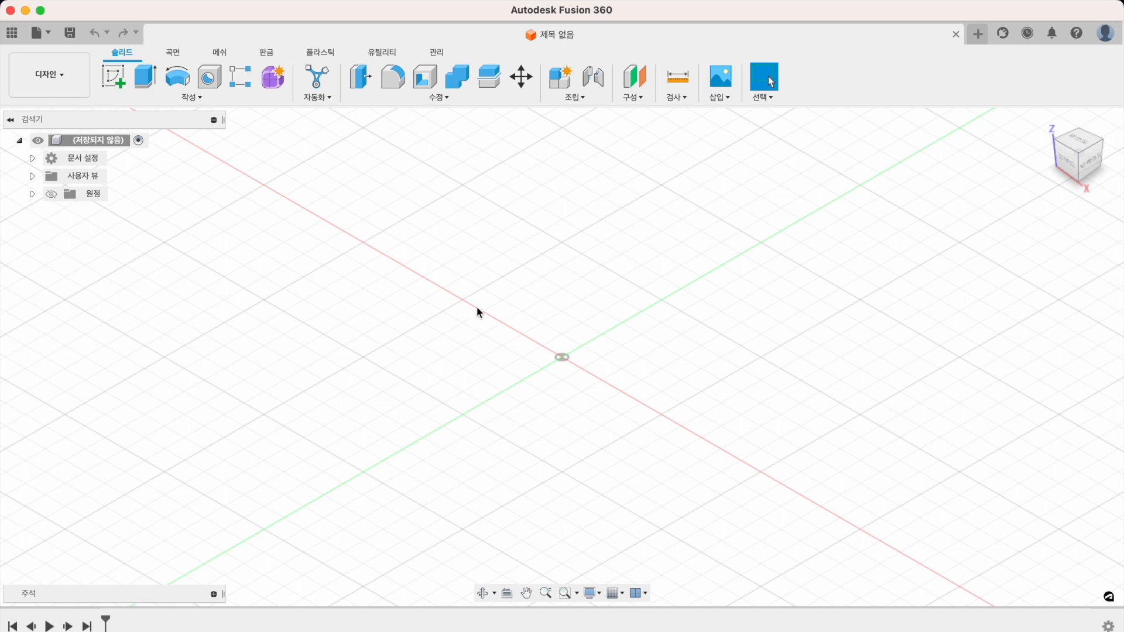
left_click(114, 82)
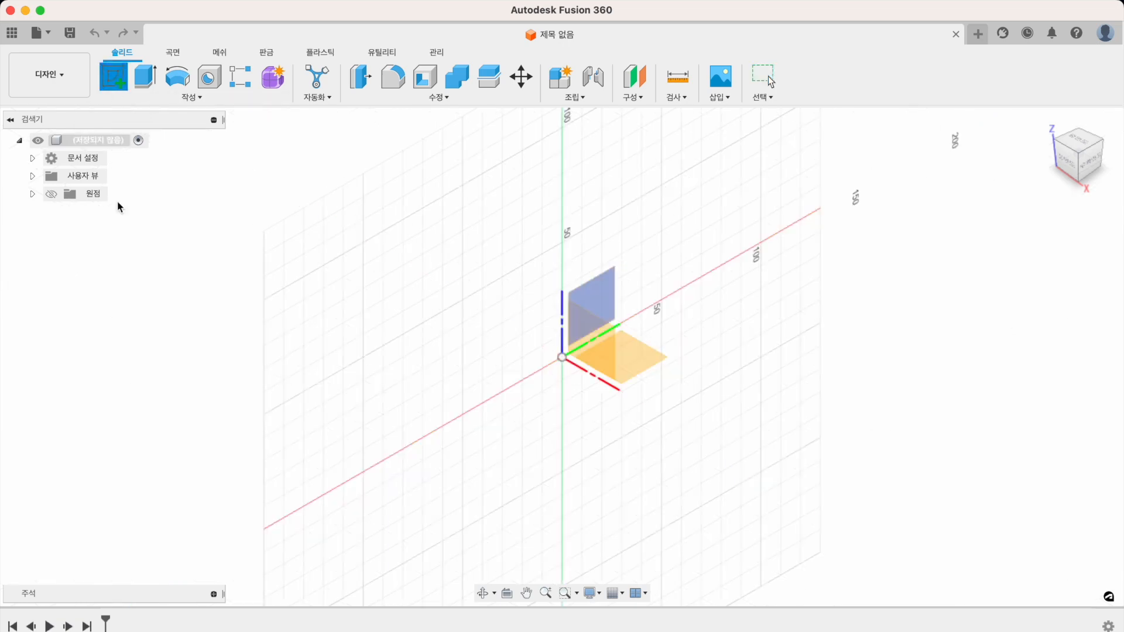
left_click(601, 287)
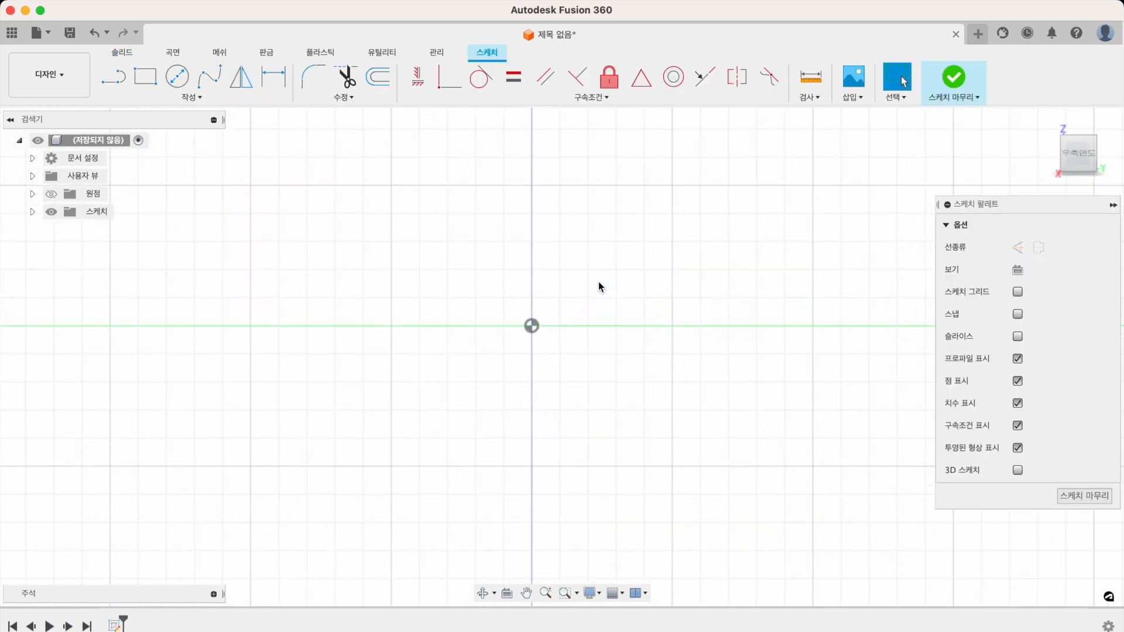
Consult the PDF drawing's side profile, and sketch a horizontal center-to-center slot from the origin leftward along the green axis.
key("super+Tab")
scroll(433, 378, "up", 10, "ctrl")
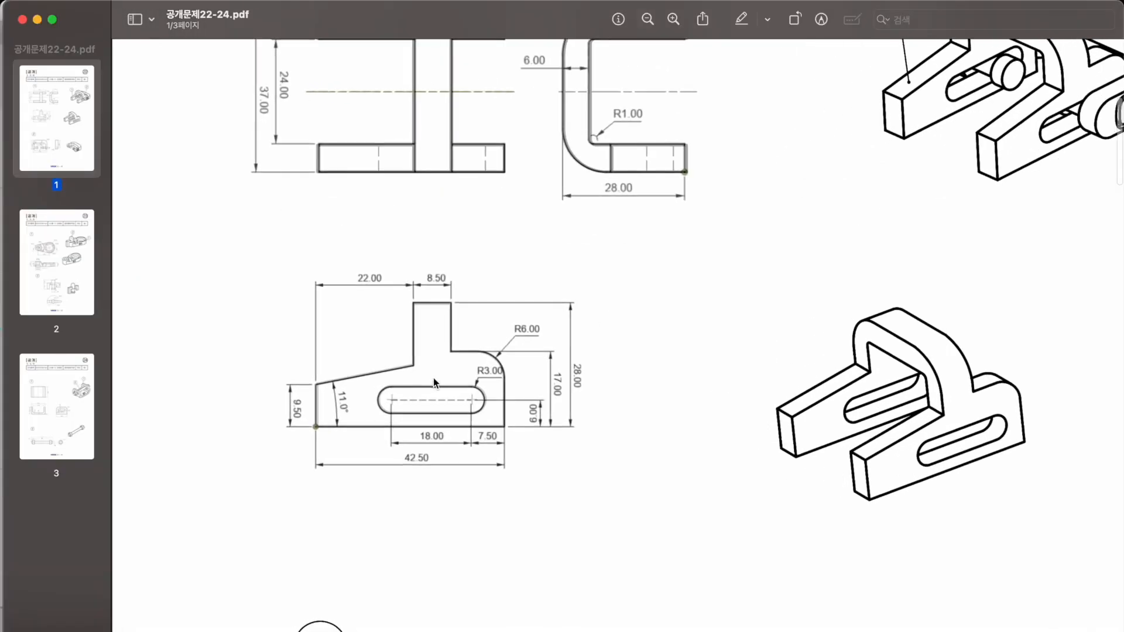
scroll(433, 384, "down", 3, "ctrl")
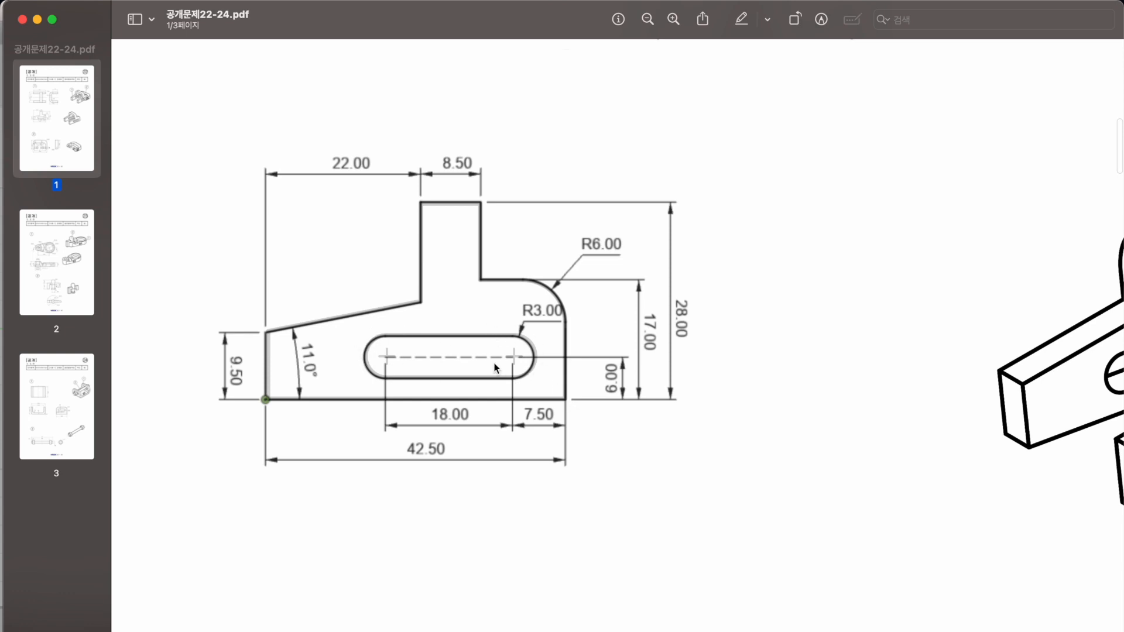
scroll(536, 331, "down", 2, "ctrl")
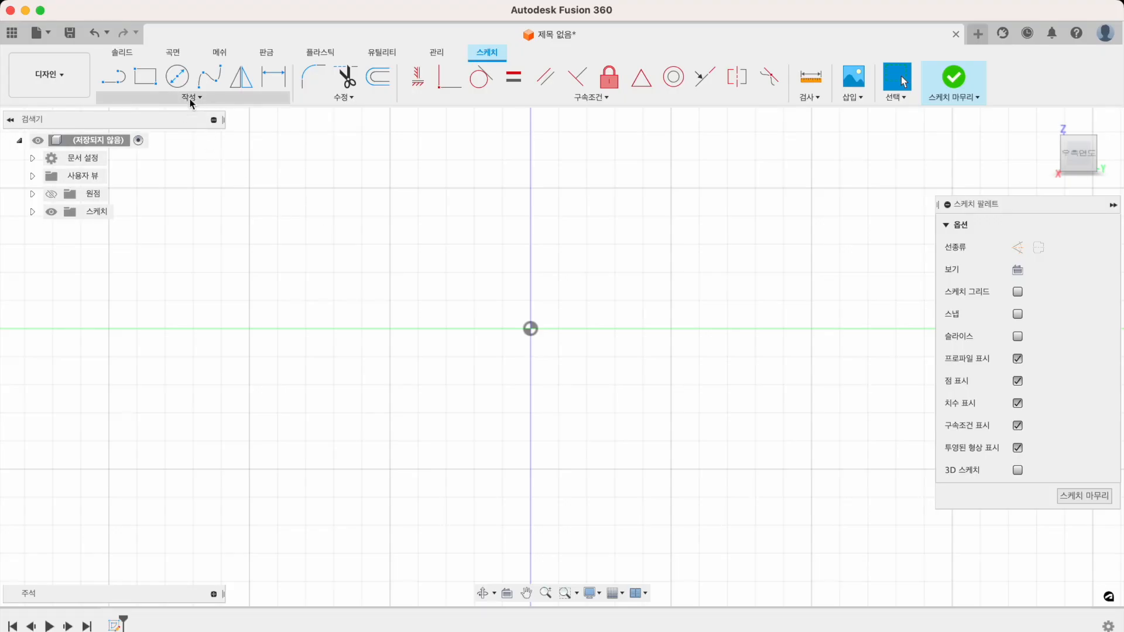
left_click(191, 98)
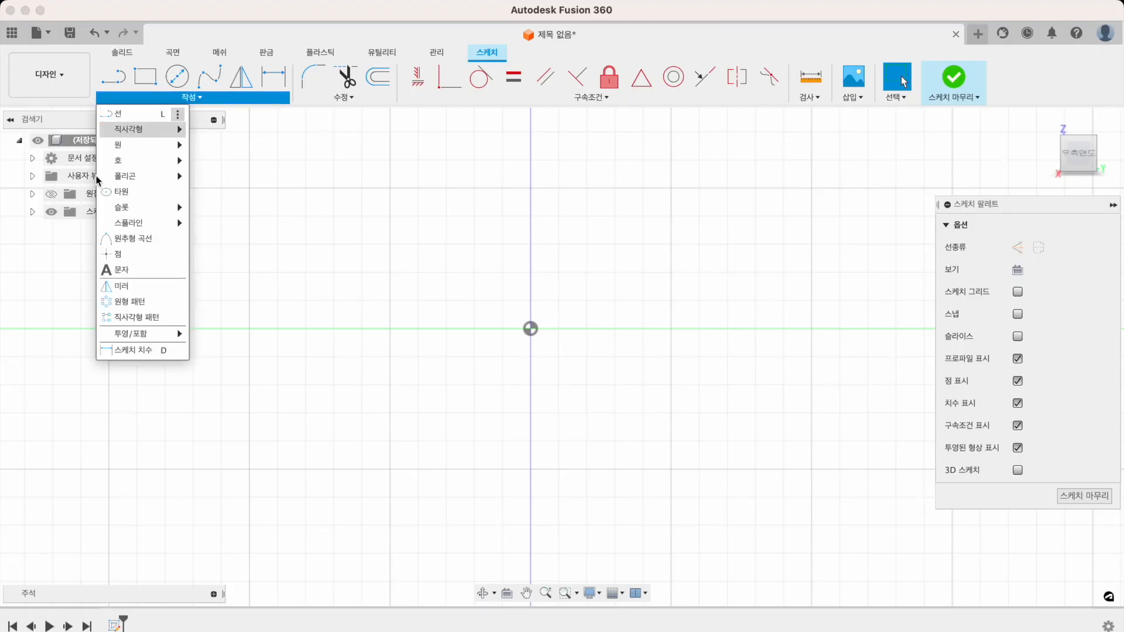
mouse_move(139, 208)
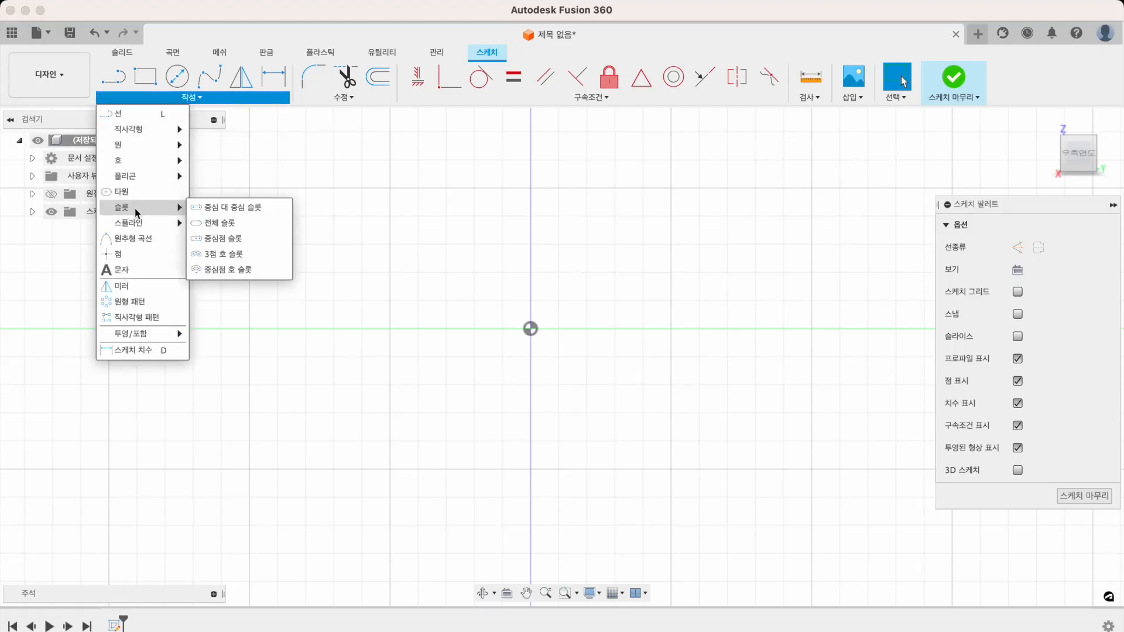
left_click(206, 208)
left_click(531, 328)
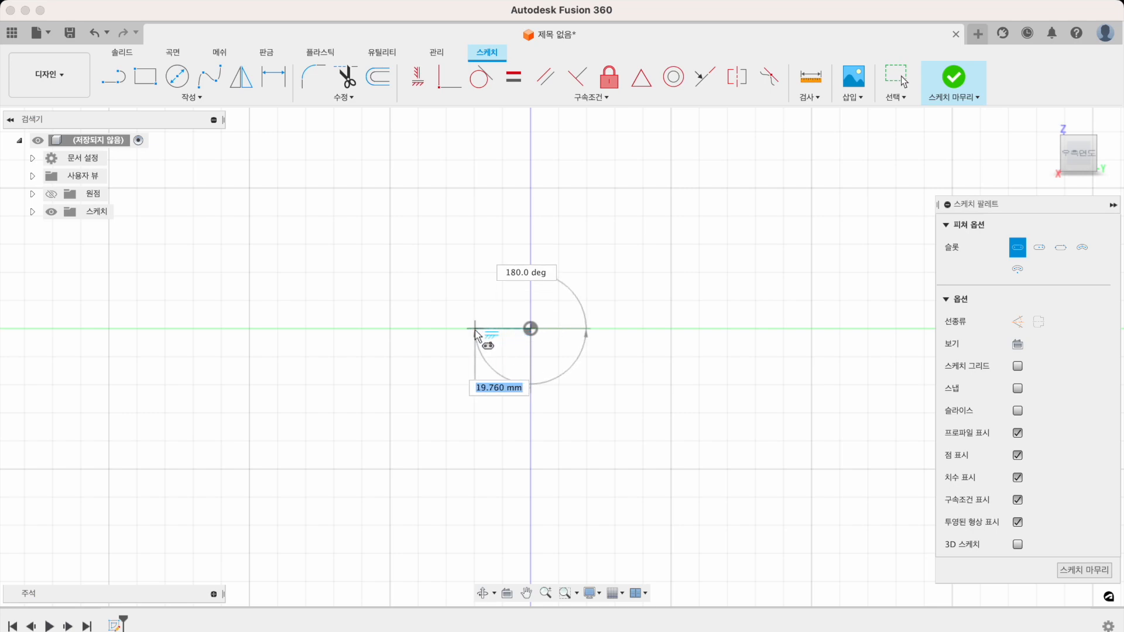
scroll(484, 328, "down", 3)
scroll(465, 354, "up", 3)
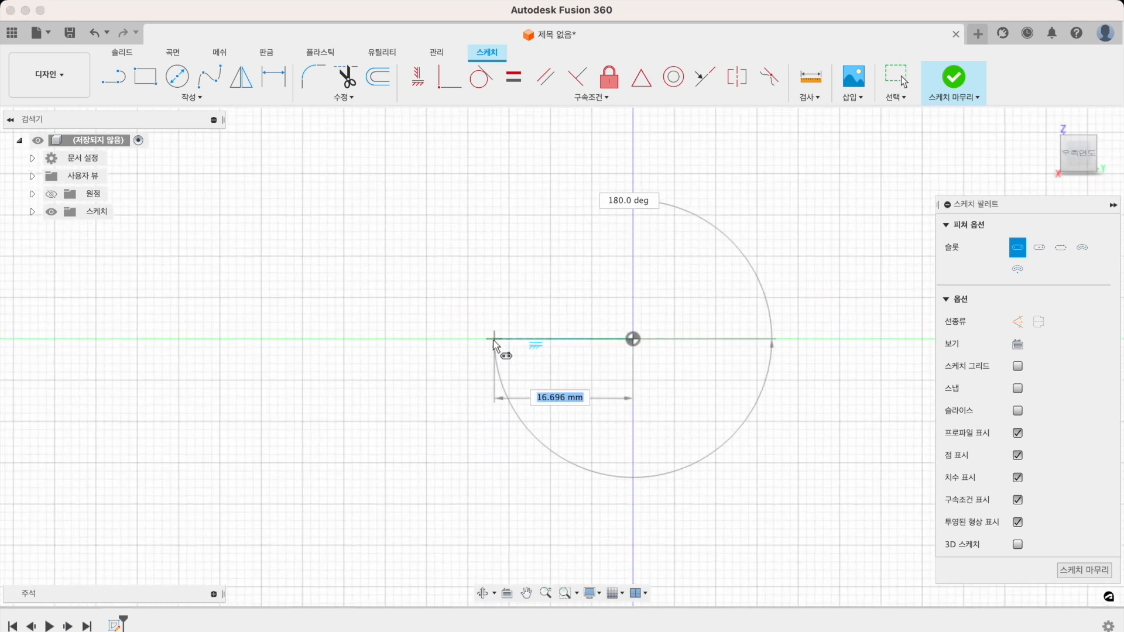
left_click(474, 339)
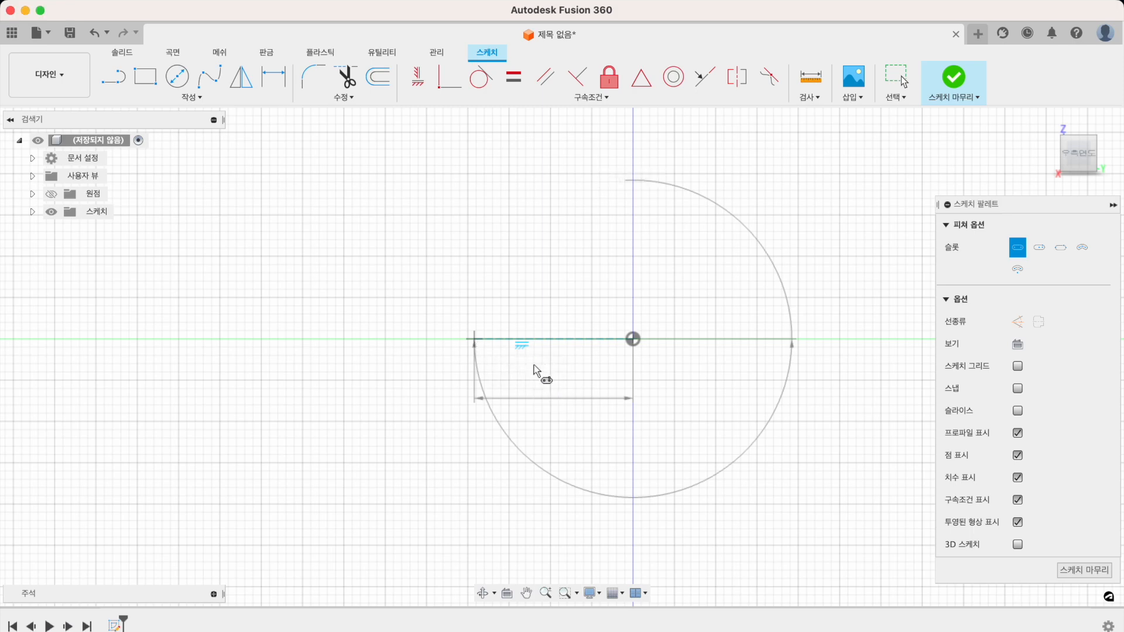
left_click(562, 382)
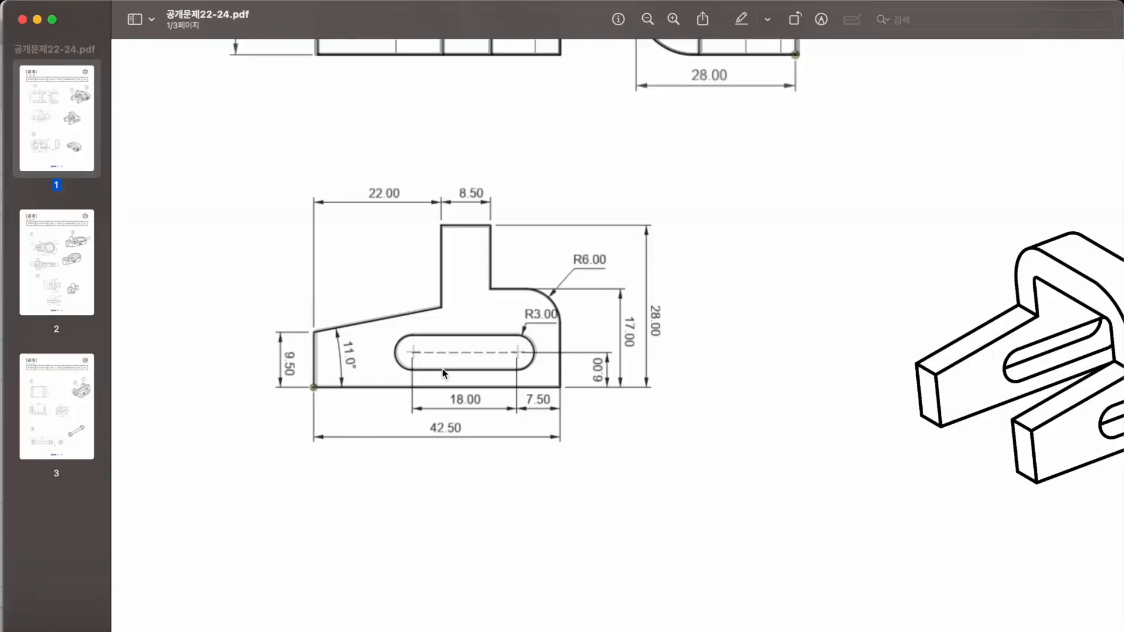
Sketch the outline right of and above the slot: a vertical line, tangent arc, horizontal line about 9 mm long and an upright post about 12 mm tall.
scroll(442, 370, "down", 5, "ctrl")
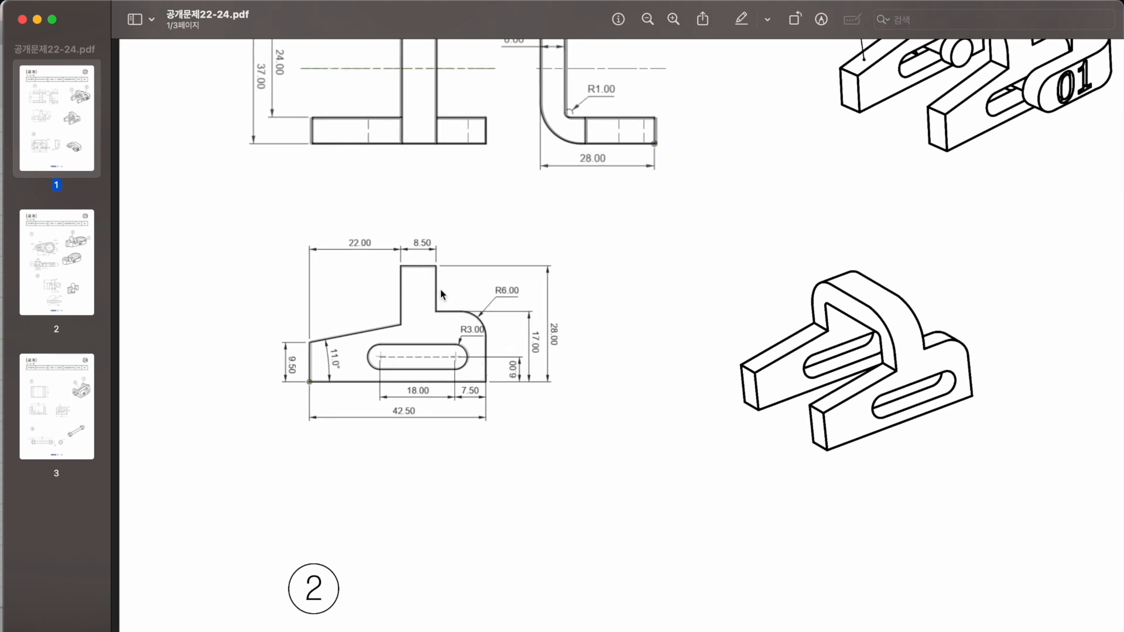
scroll(449, 293, "up", 2)
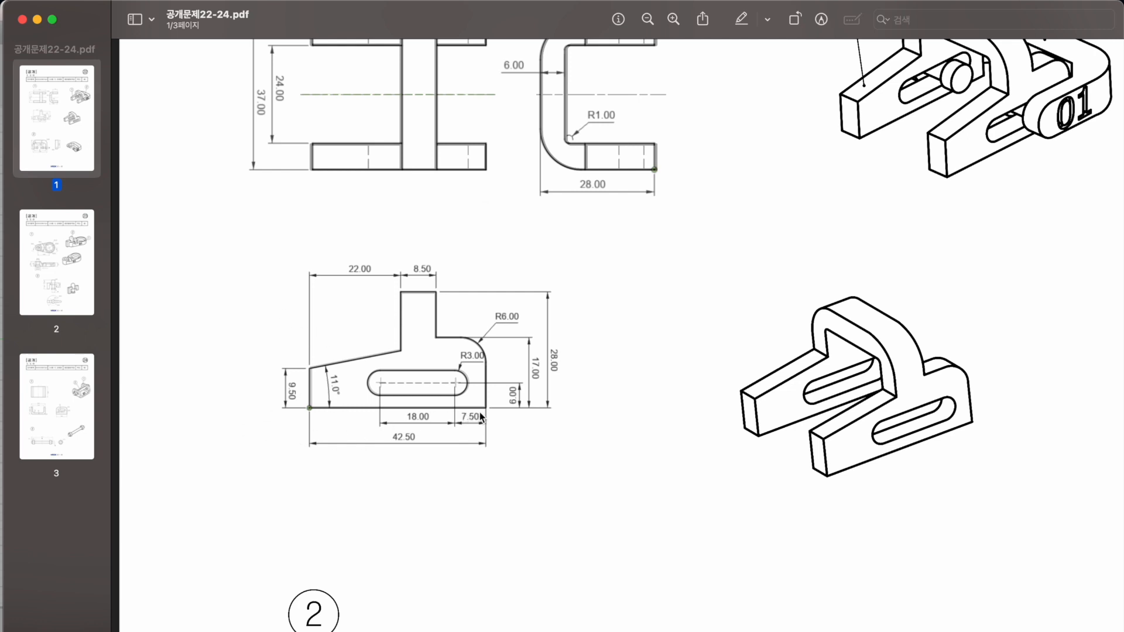
key("super+Tab")
left_click(113, 76)
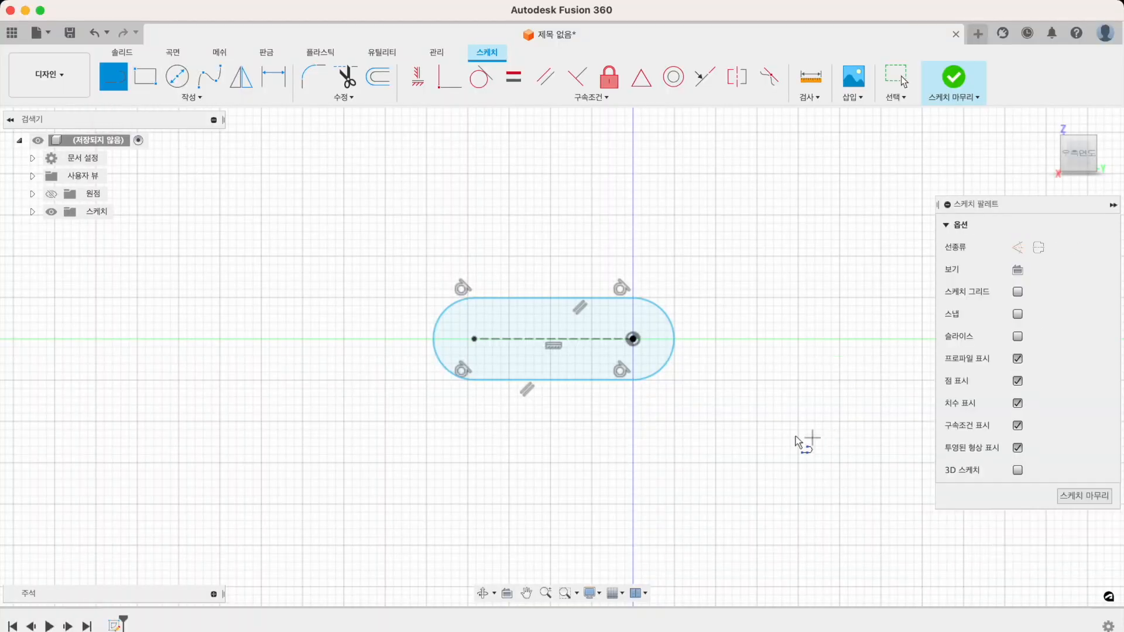
left_click(721, 419)
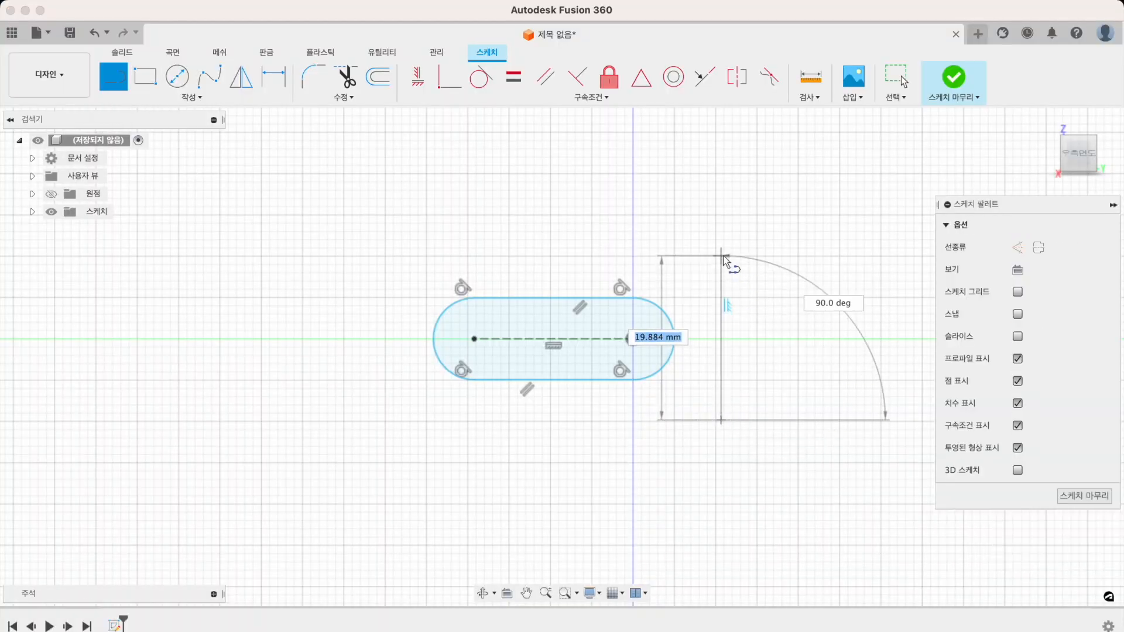
left_click_drag(720, 250, 650, 224)
left_click(577, 223)
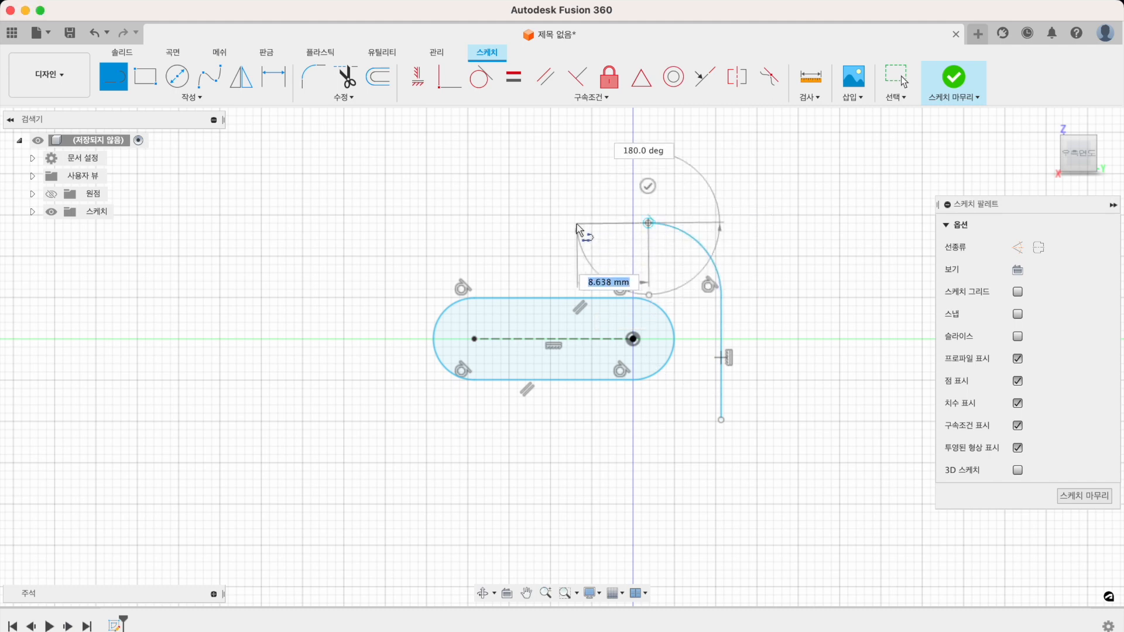
left_click(576, 133)
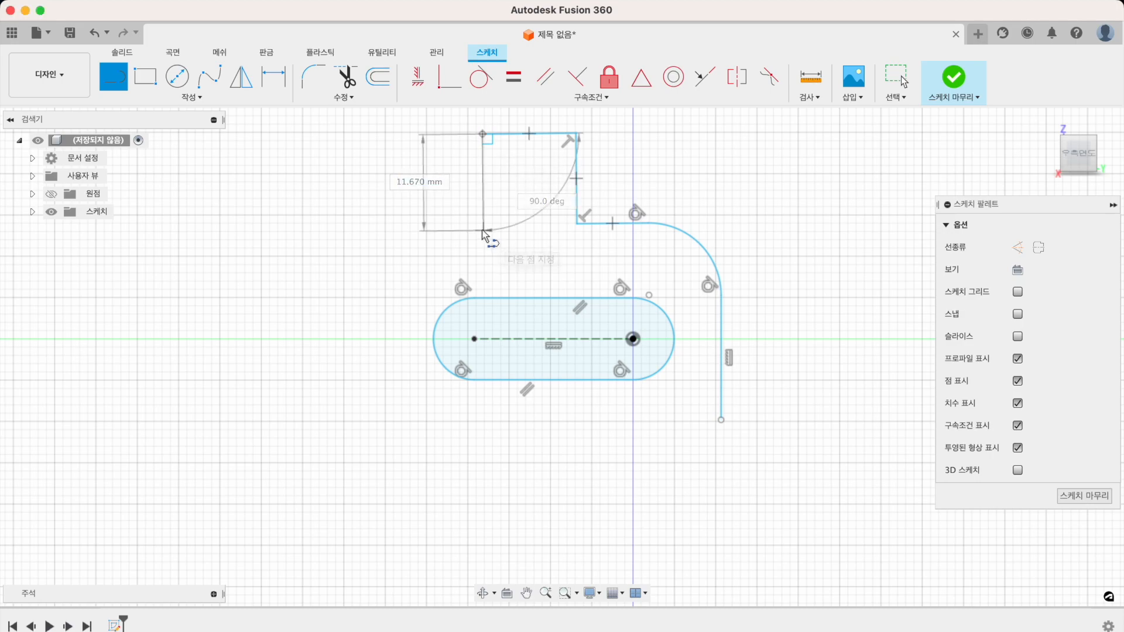
Consult the PDF drawing and close the outline with a line sloping down left from the post, an about 12 mm vertical edge and a bottom edge.
key("super+Tab")
key("super+Tab")
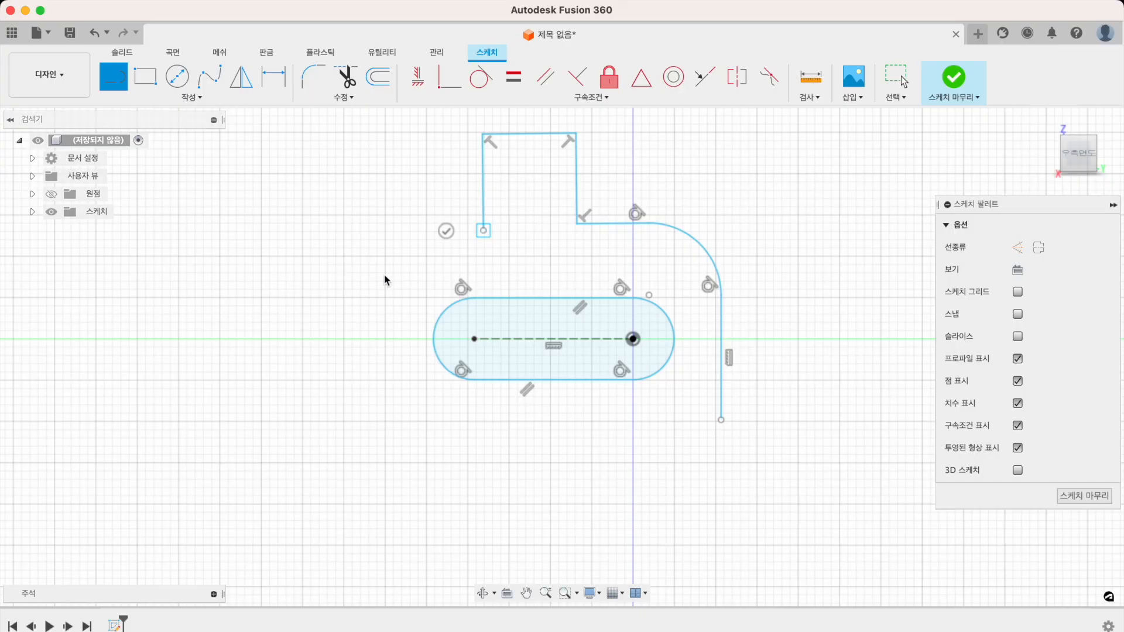
left_click(233, 309)
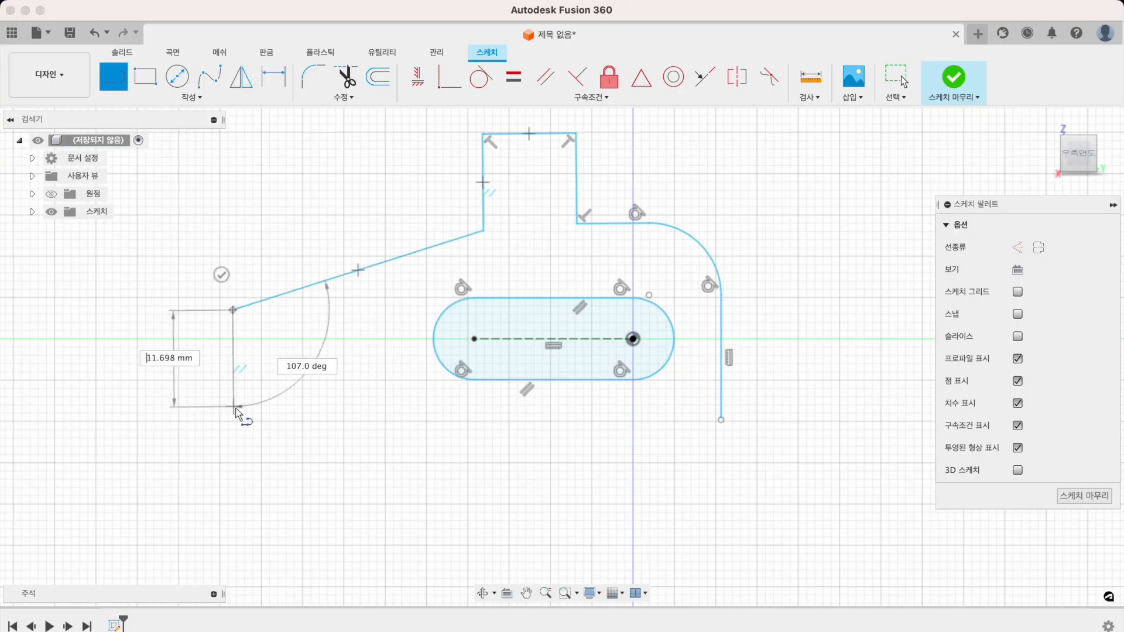
left_click(234, 408)
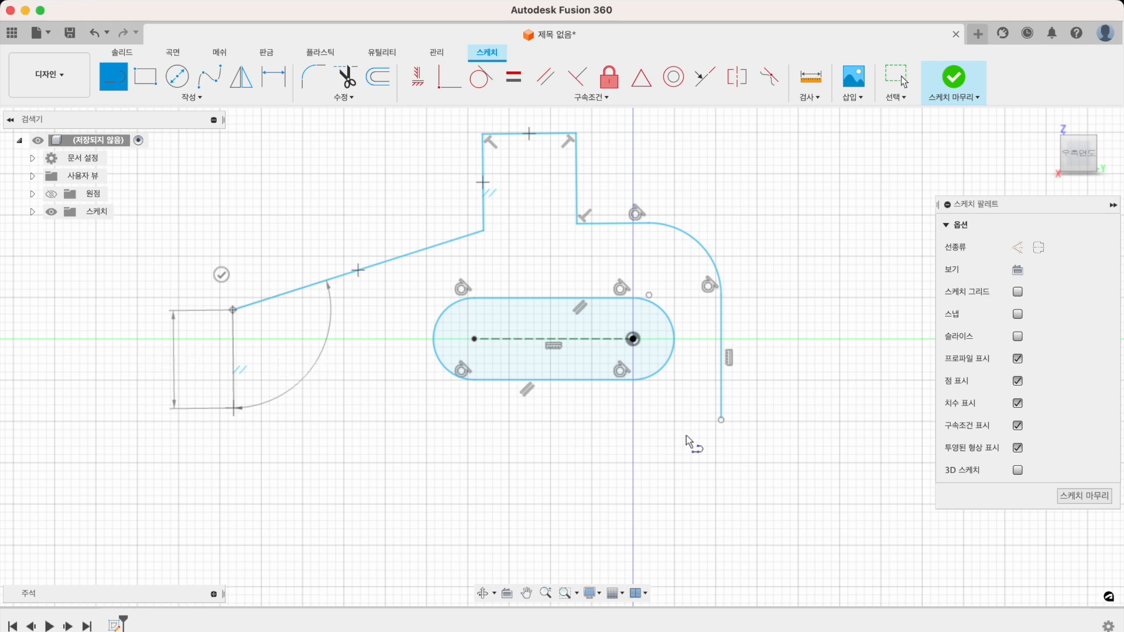
left_click(721, 420)
key("Escape")
scroll(708, 301, "down", 3)
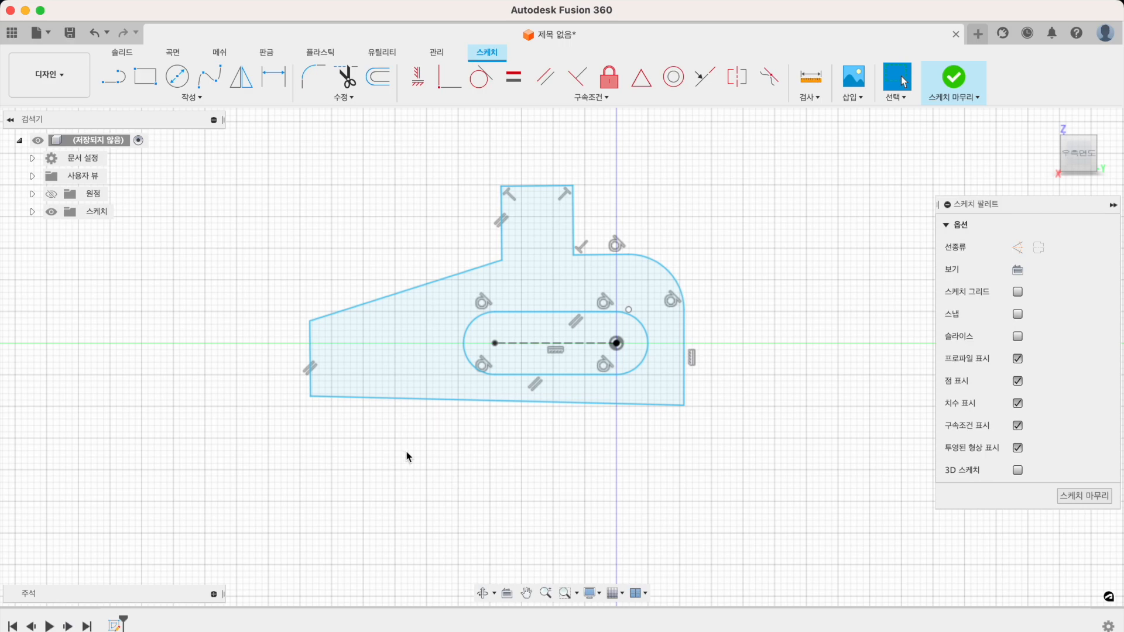
Check the PDF drawing, constrain the bottom edge horizontal and the post's right side vertical, and try the same constraint on the remaining upright edges.
key("super+Tab")
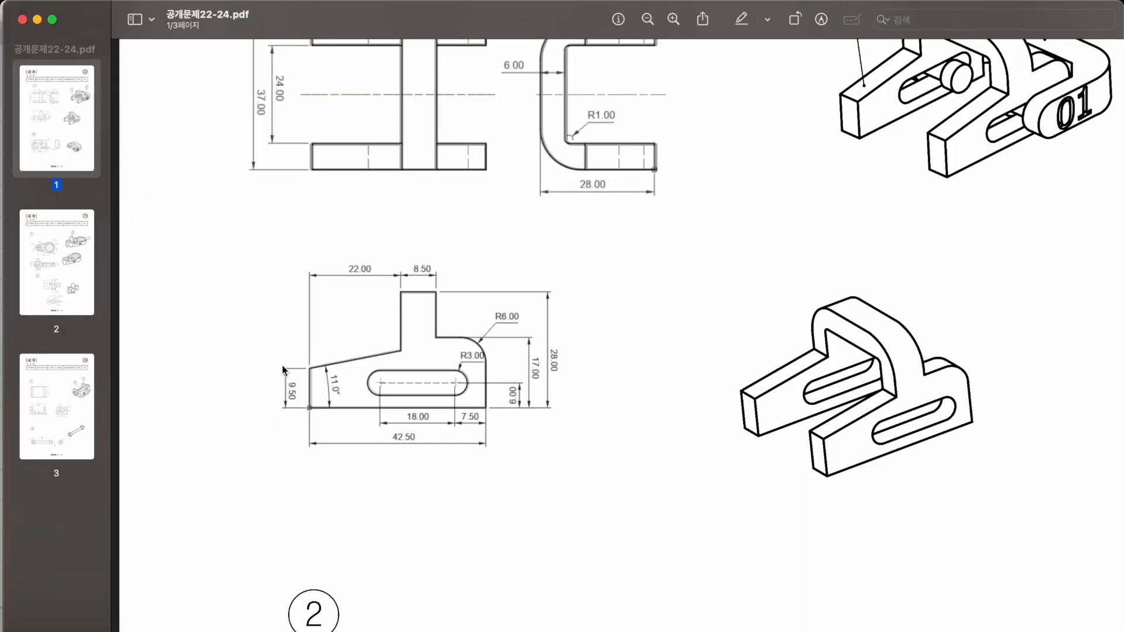
key("super+Tab")
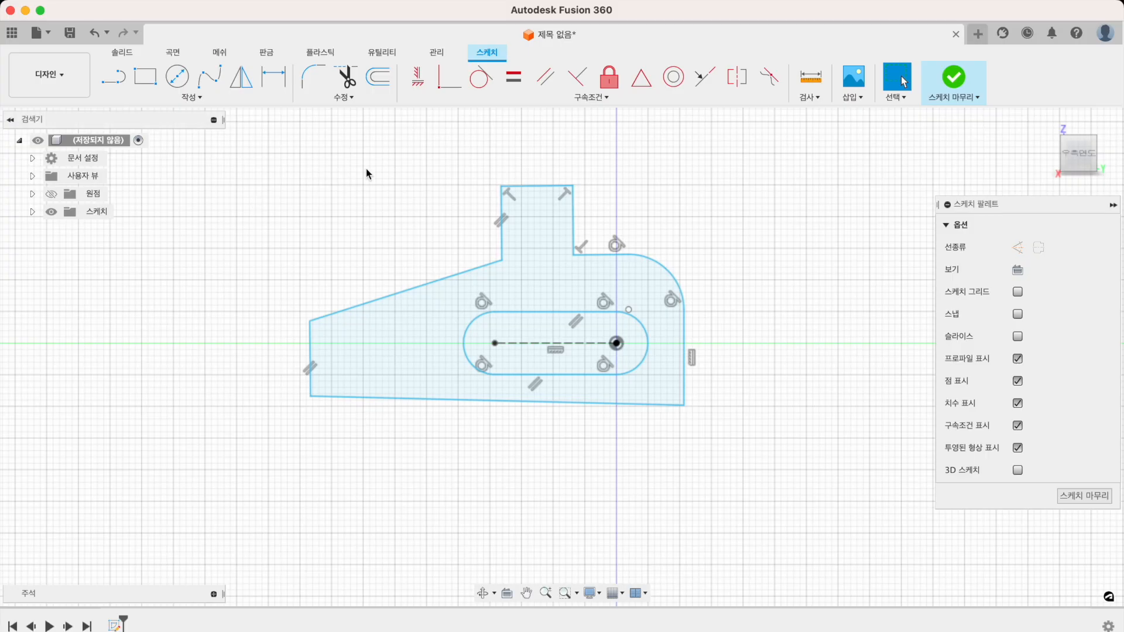
left_click(419, 78)
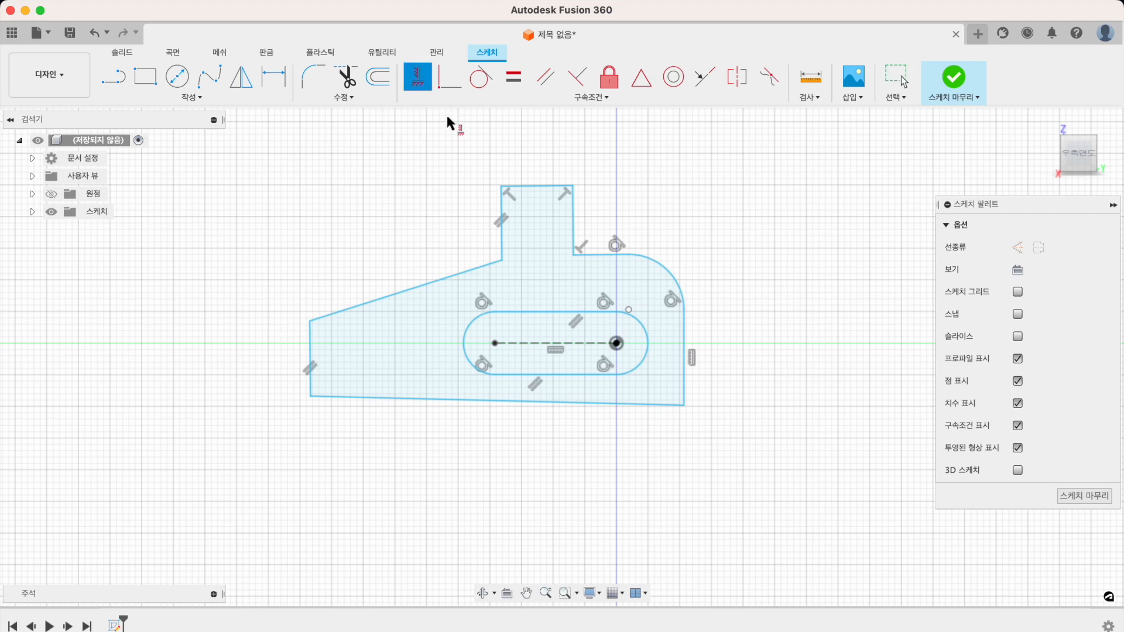
left_click(486, 401)
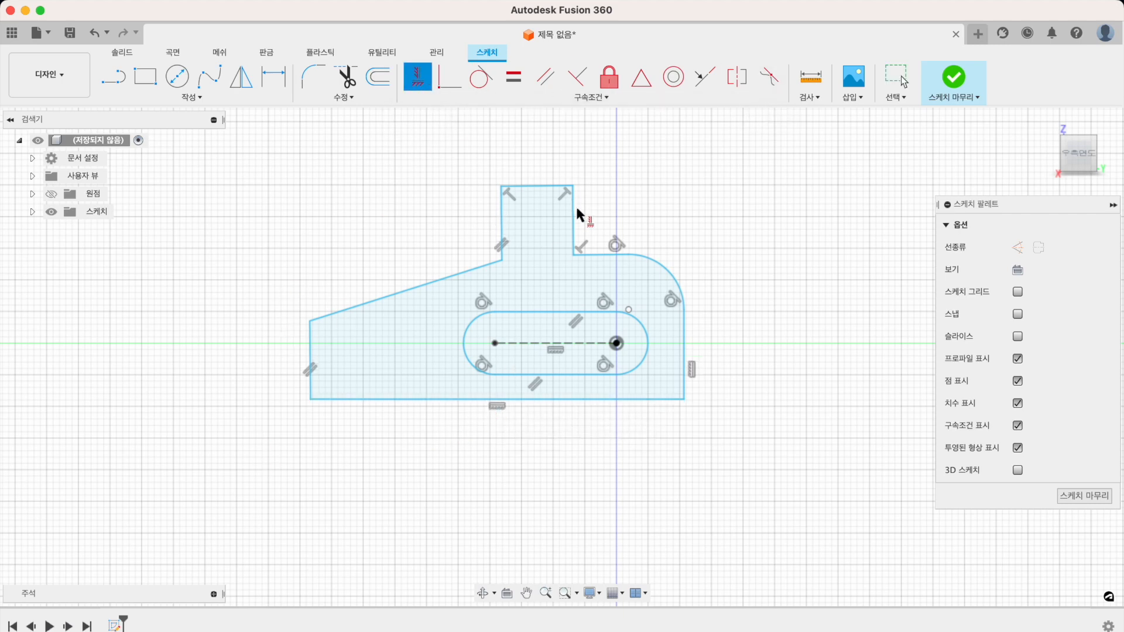
left_click(573, 226)
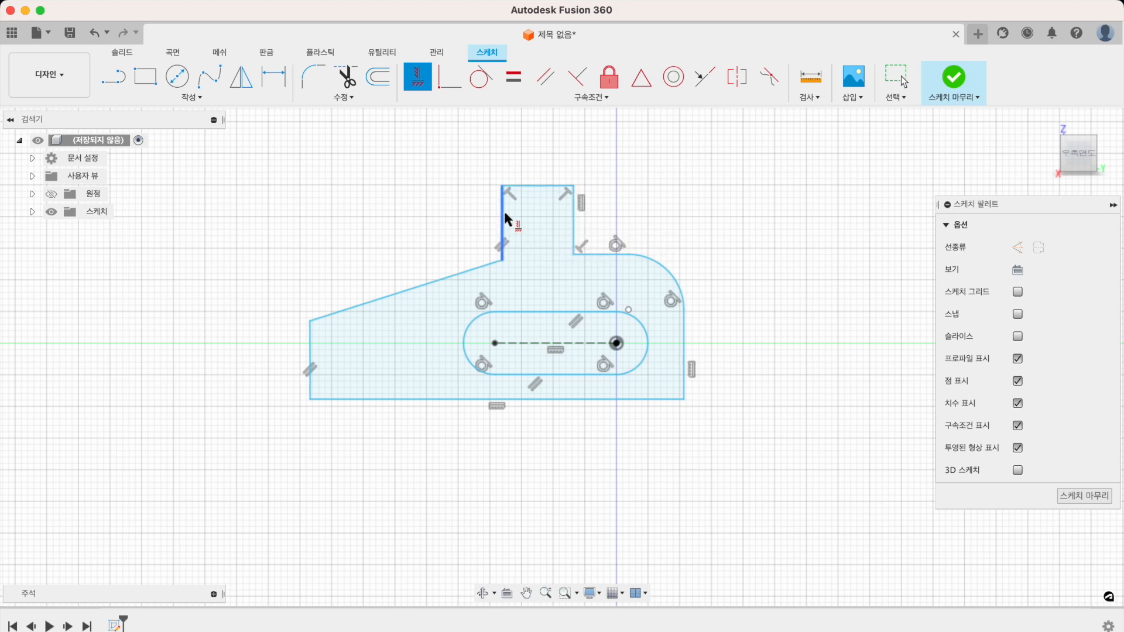
left_click(504, 210)
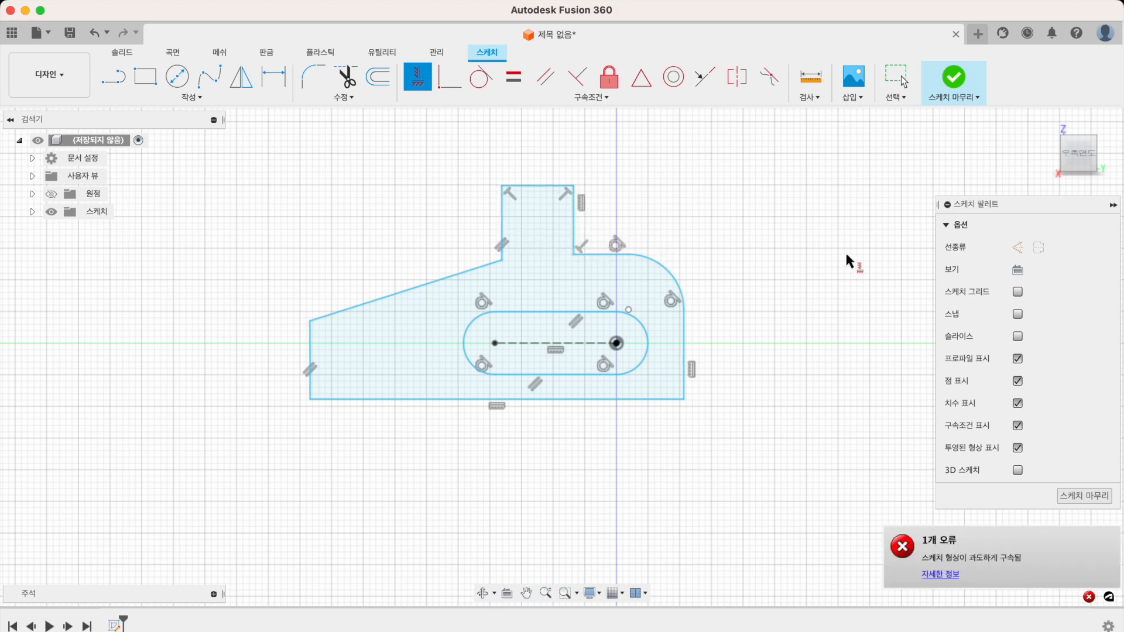
left_click(684, 354)
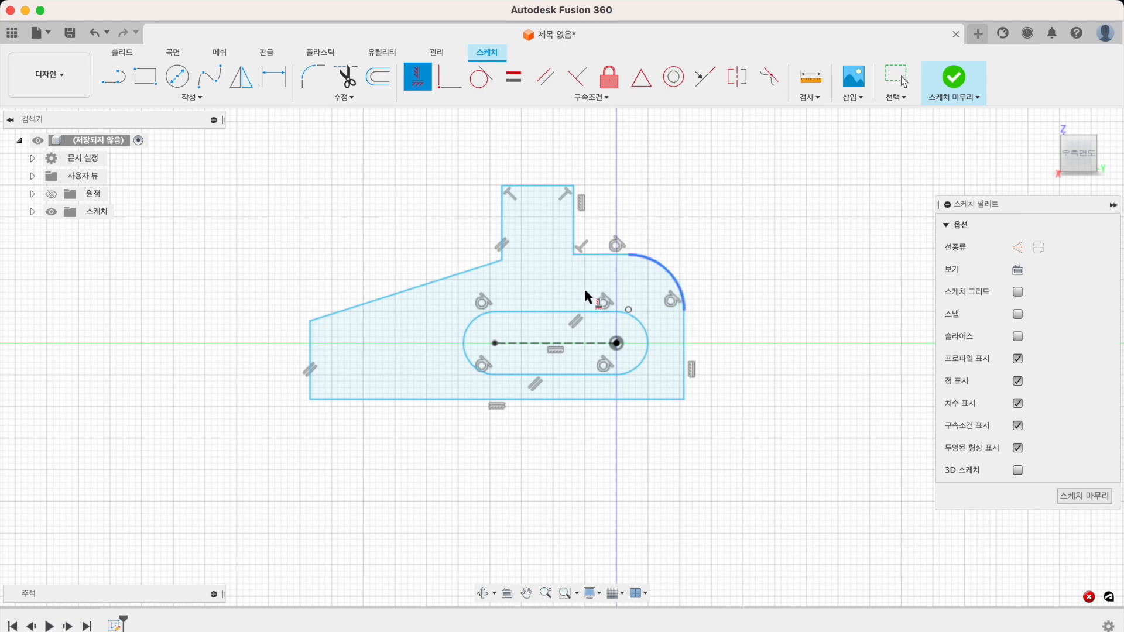
Check the PDF drawing and dimension the angle between the sloped edge and the bottom edge at 11°.
key("super+Tab")
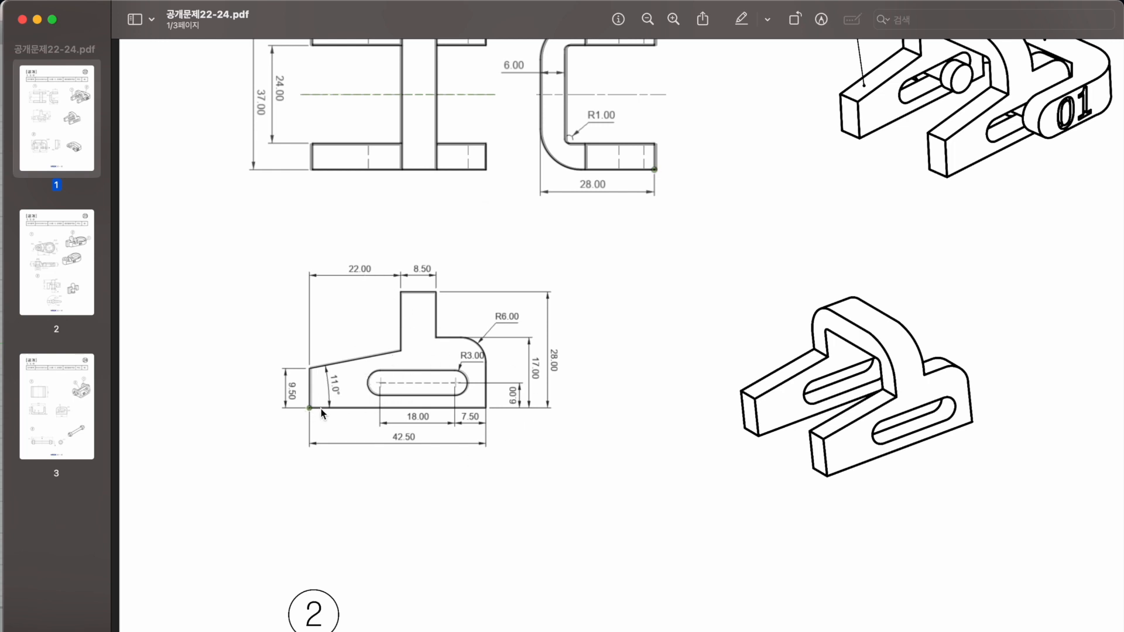
key("super+Tab")
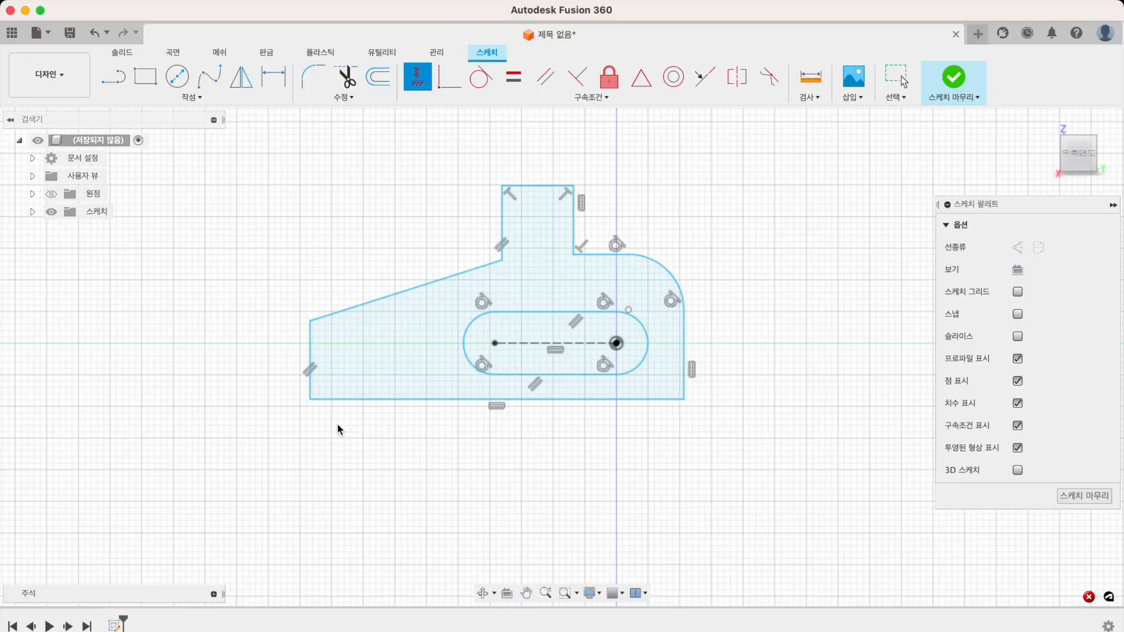
left_click(273, 76)
left_click(368, 305)
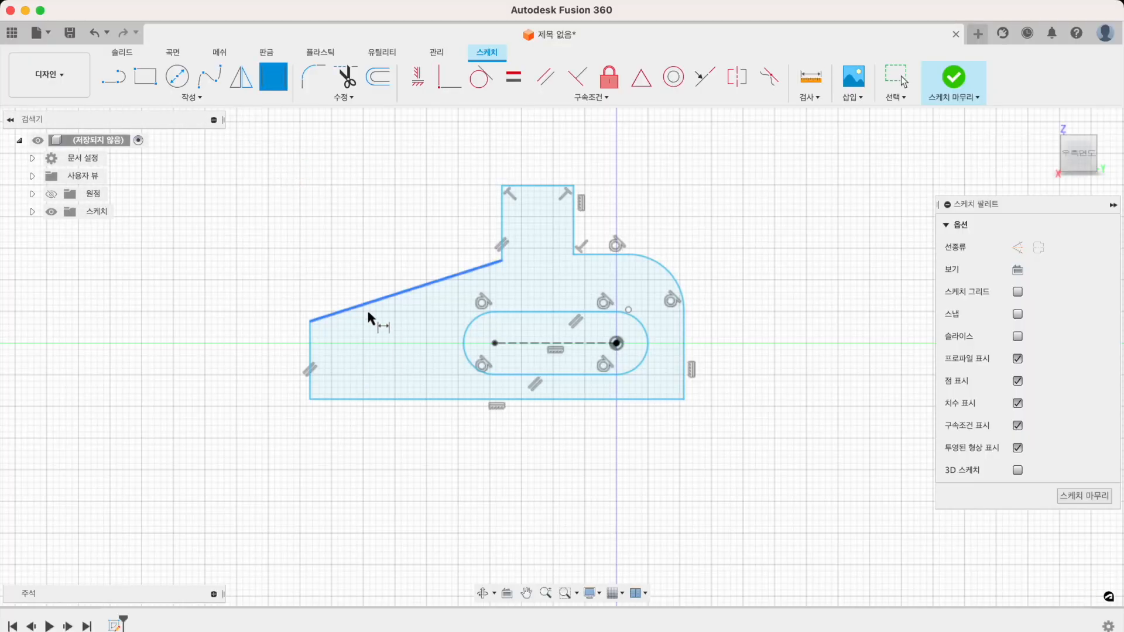
left_click(369, 400)
left_click(375, 348)
key("Return")
Look up the overall length in the PDF drawing and dimension the bottom edge at 42.50 mm.
key("super+Tab")
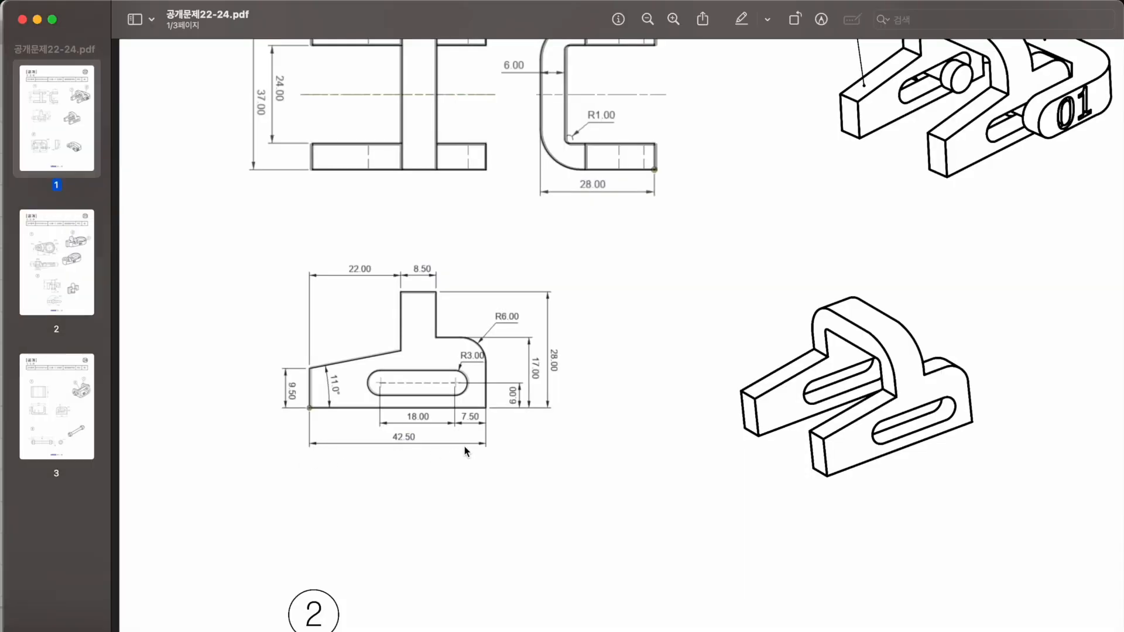
key("super+Tab")
left_click(426, 400)
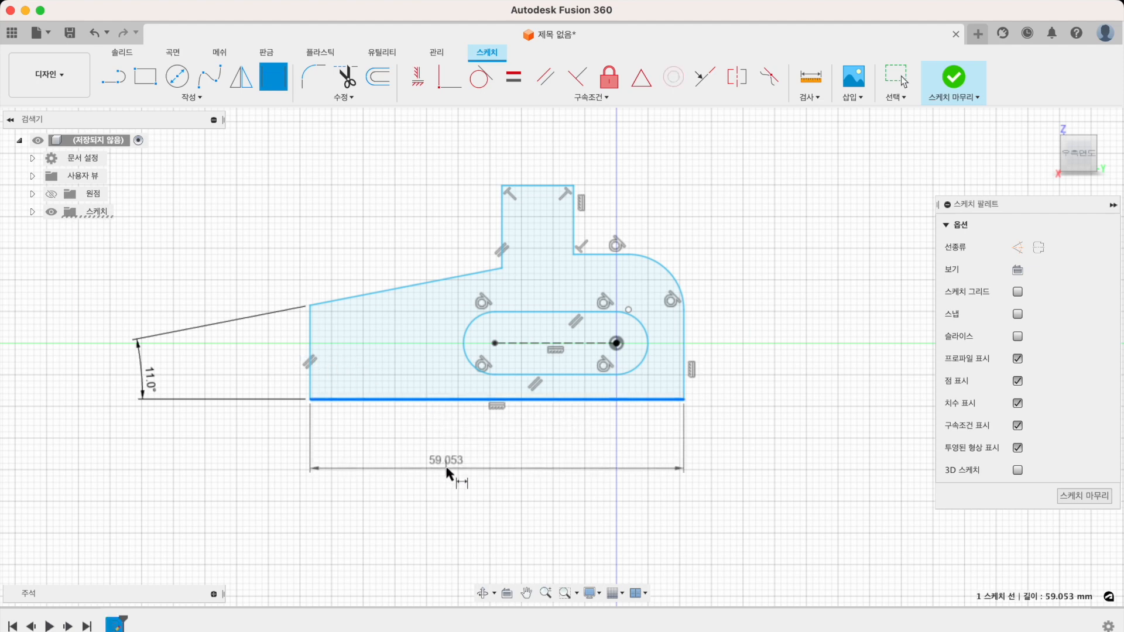
left_click(445, 468)
type("42")
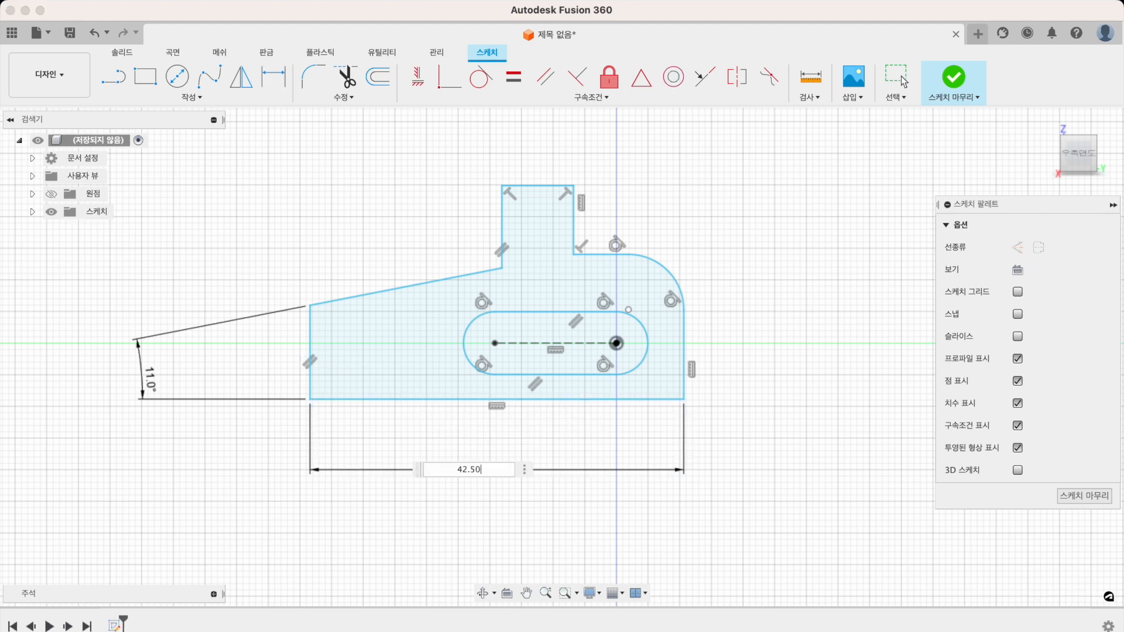
type(".50")
key("Return")
Check the PDF drawing and dimension the distance from the slot's right arc center to the outline's right edge at 7.50 mm.
key("super+Tab")
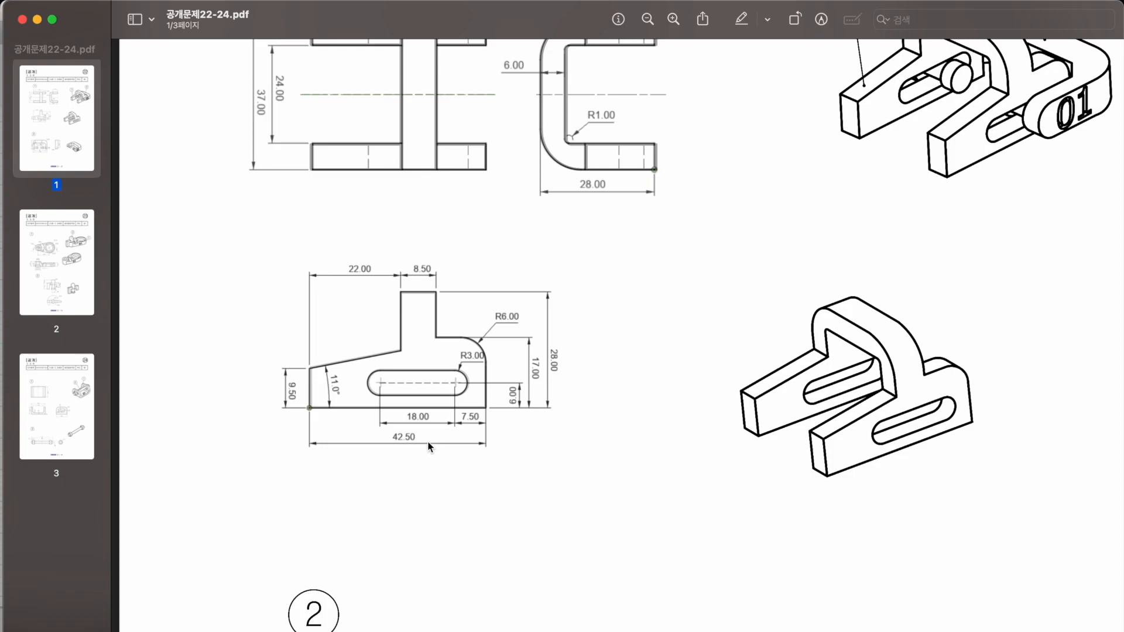
key("super+Tab")
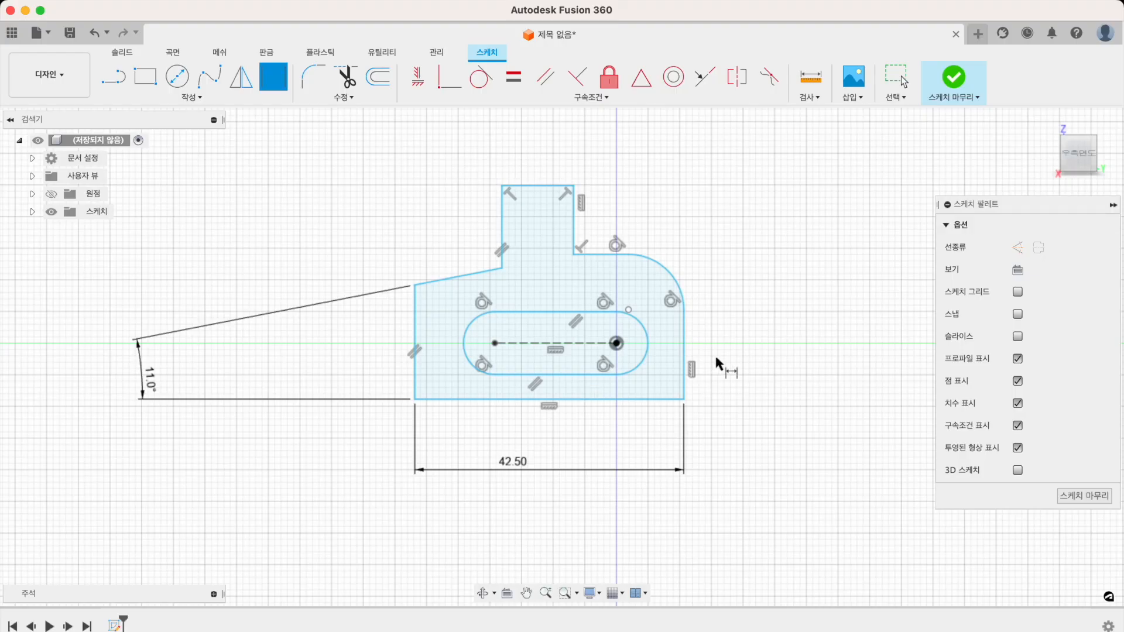
left_click(647, 356)
left_click(685, 366)
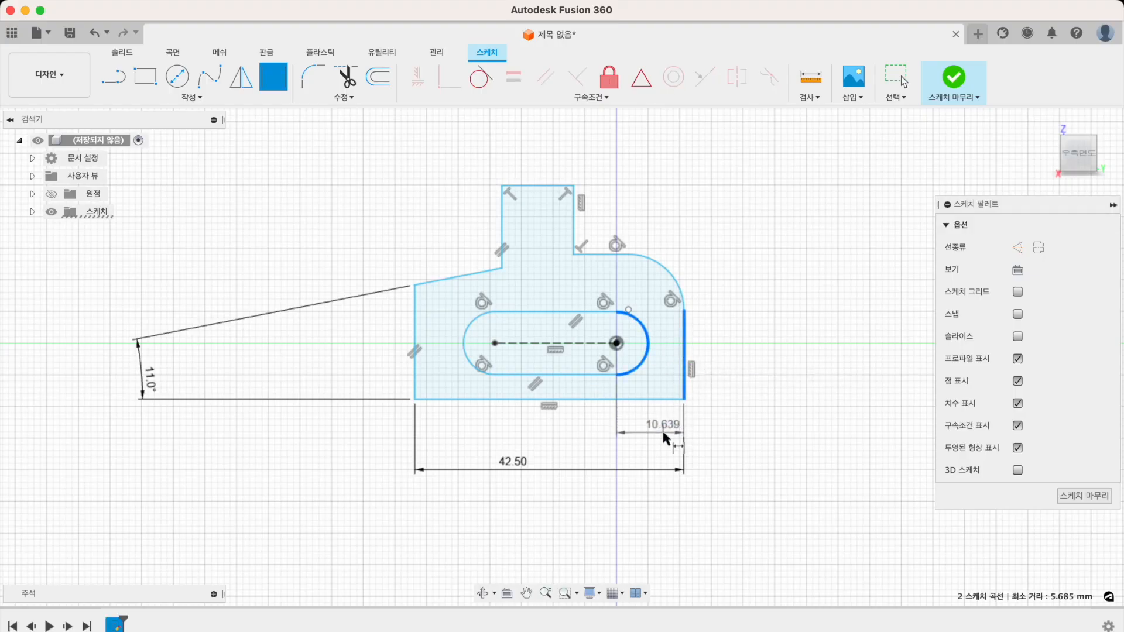
left_click(661, 427)
type("7.50")
key("Return")
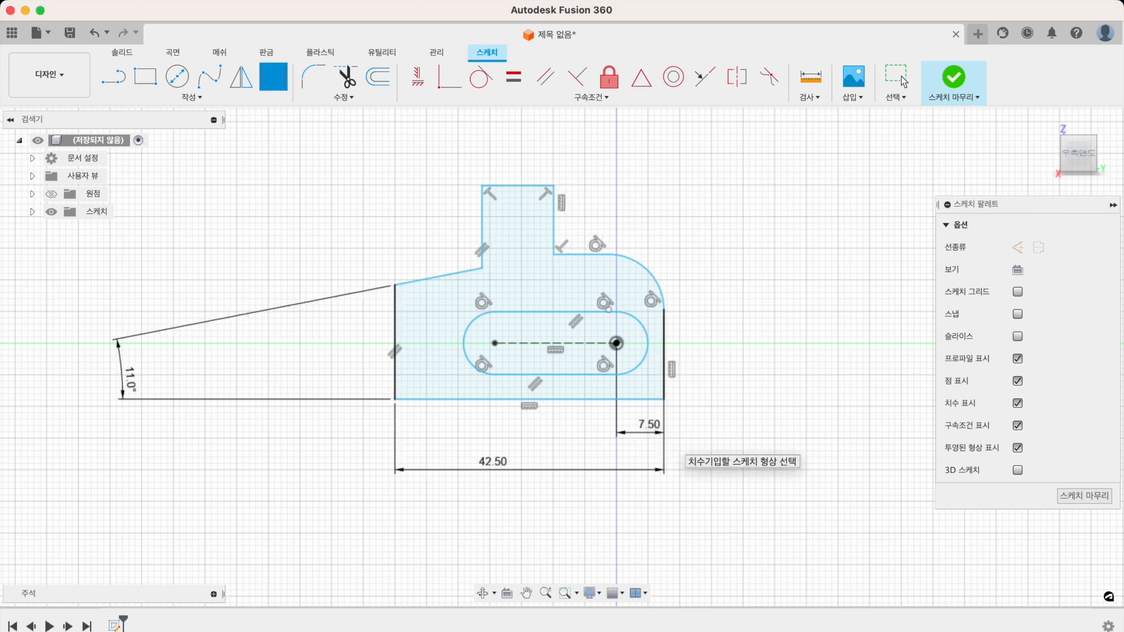
Look up the slot's center distance in the PDF drawing and dimension the slot's straight side at 18 mm.
key("super+Tab")
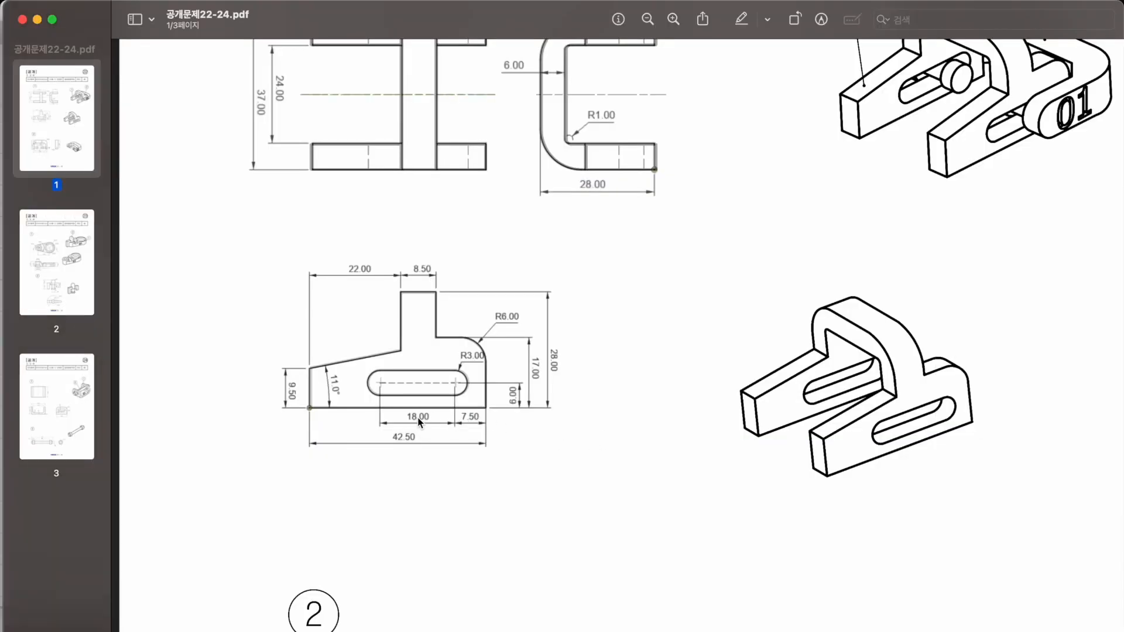
key("super+Tab")
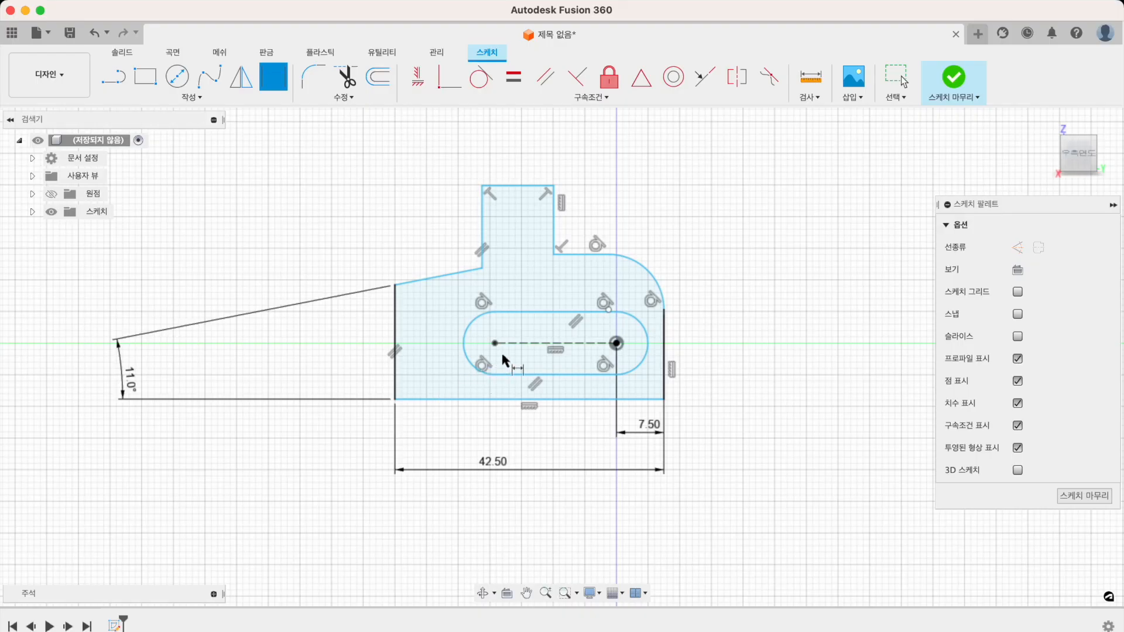
left_click(542, 376)
left_click(543, 427)
type("18")
key("Return")
Check the slot radius in the PDF drawing and dimension the slot's right end arc at R3 mm.
key("super+Tab")
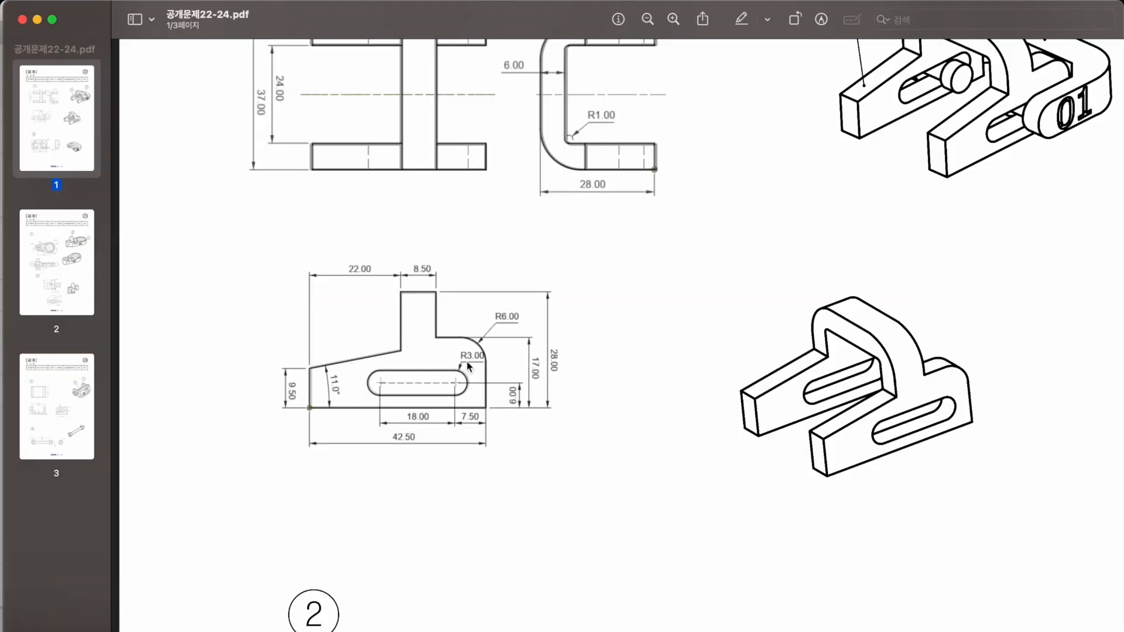
key("super+Tab")
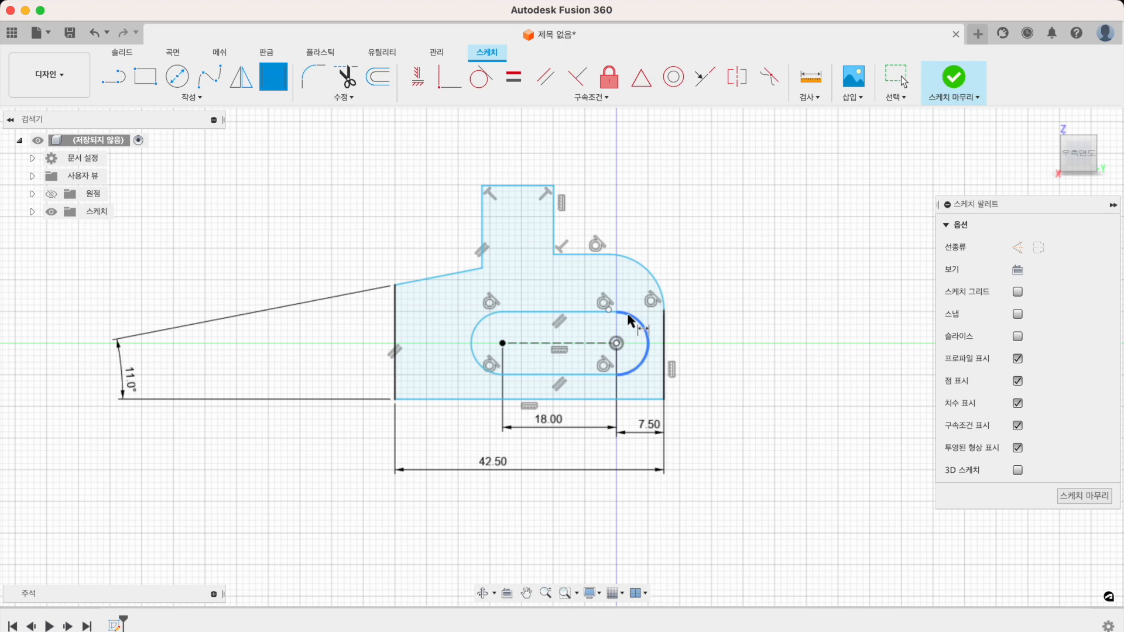
left_click(640, 322)
left_click(715, 288)
type("3")
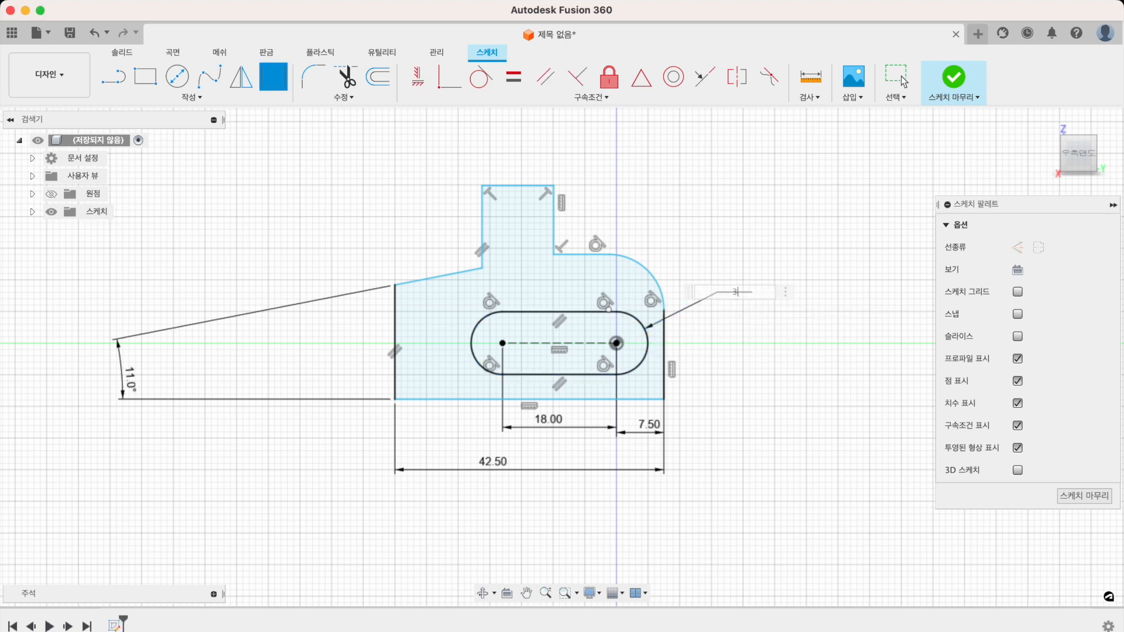
key("Return")
Check the corner radius in the PDF drawing and dimension the outline's upper right arc at R6 mm.
key("super+Tab")
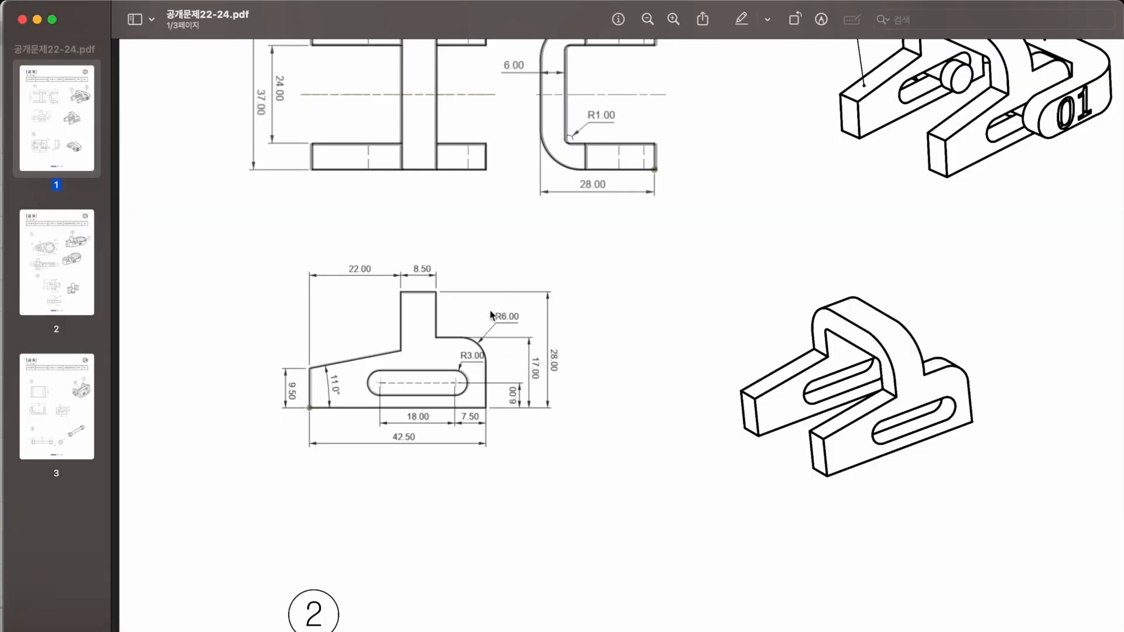
key("super+Tab")
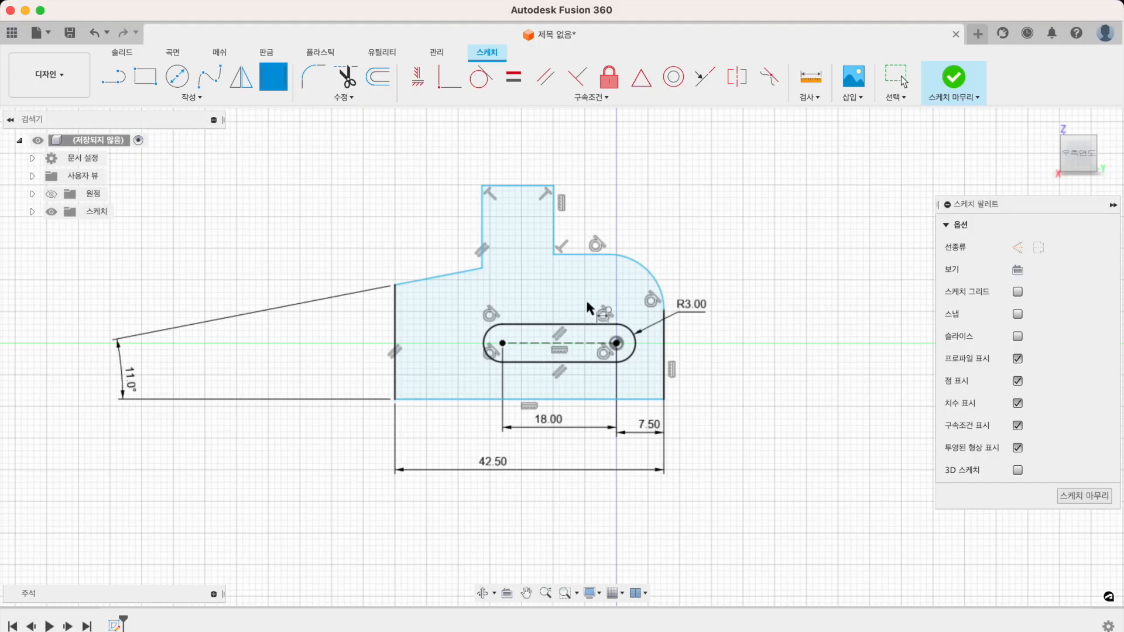
left_click(649, 265)
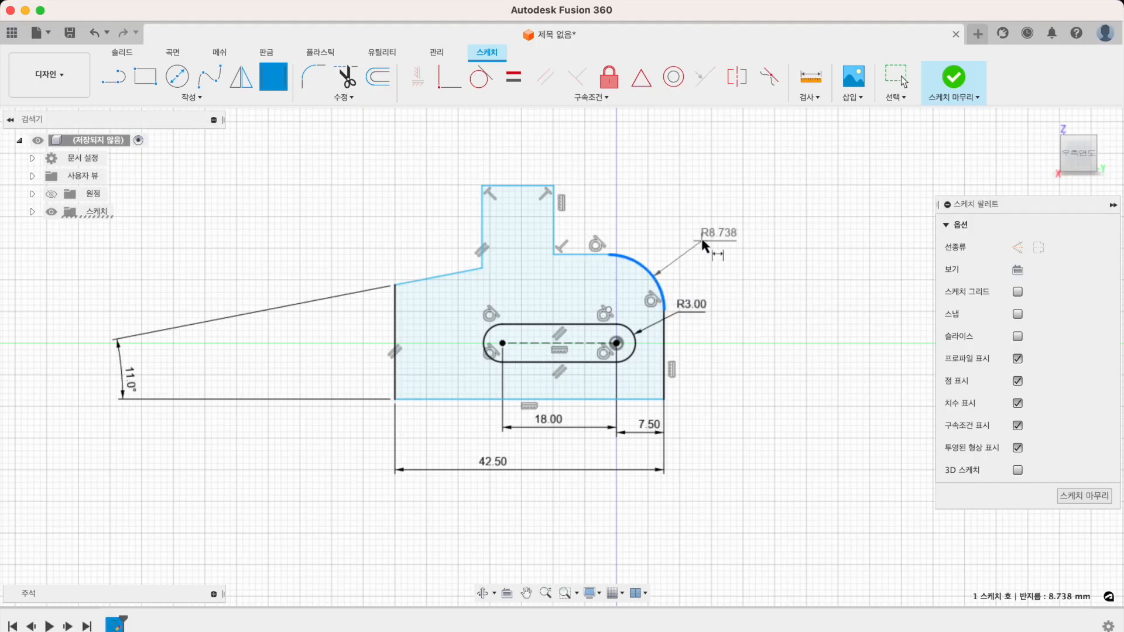
left_click(703, 238)
type("6")
key("Return")
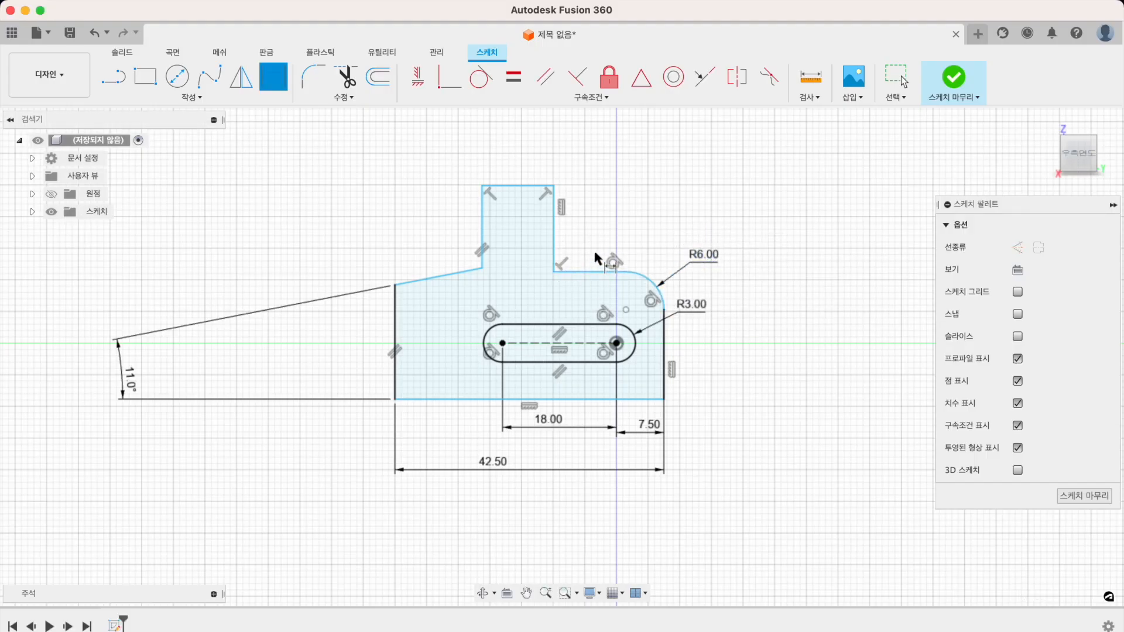
Check the PDF drawing and dimension the height from the bottom edge to the horizontal shoulder edge at 17 mm.
key("super+Tab")
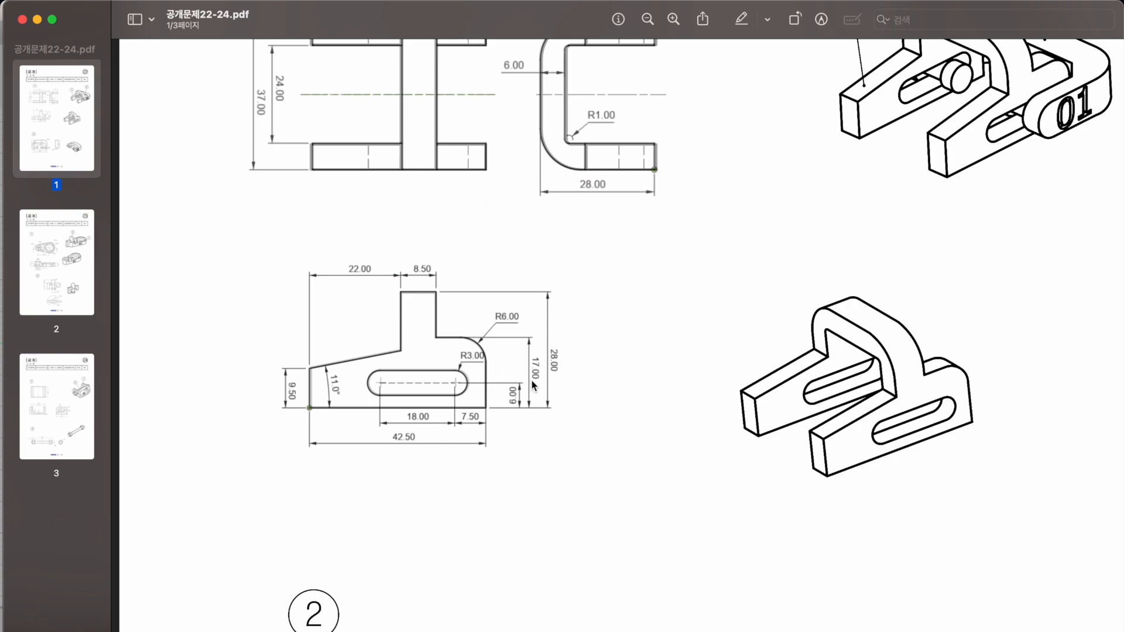
key("super+Tab")
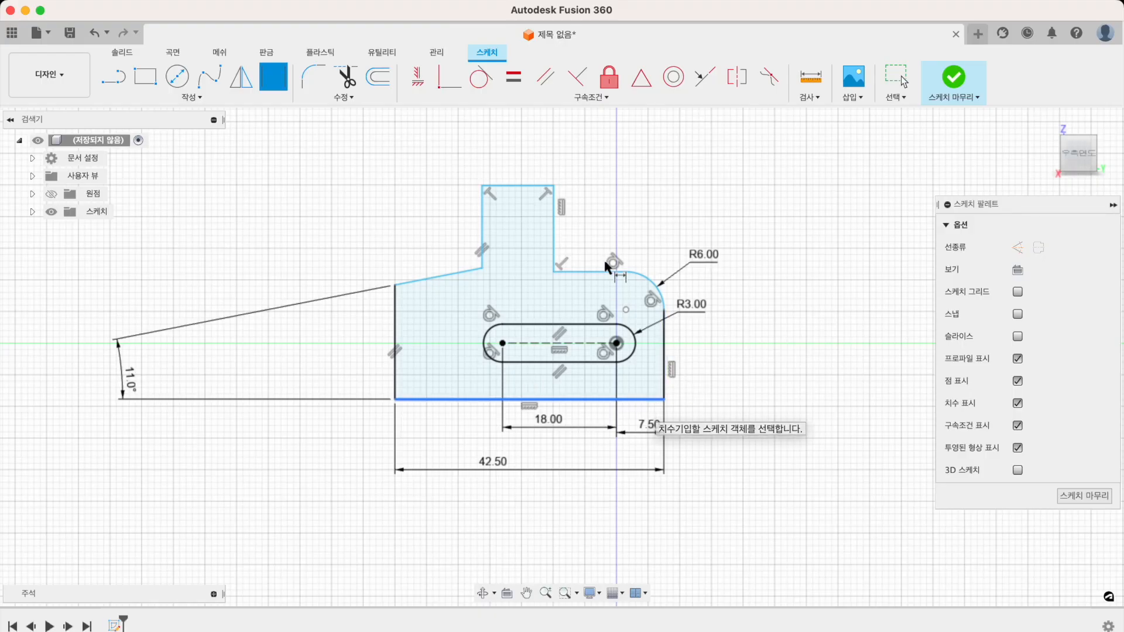
left_click(638, 399)
left_click(592, 274)
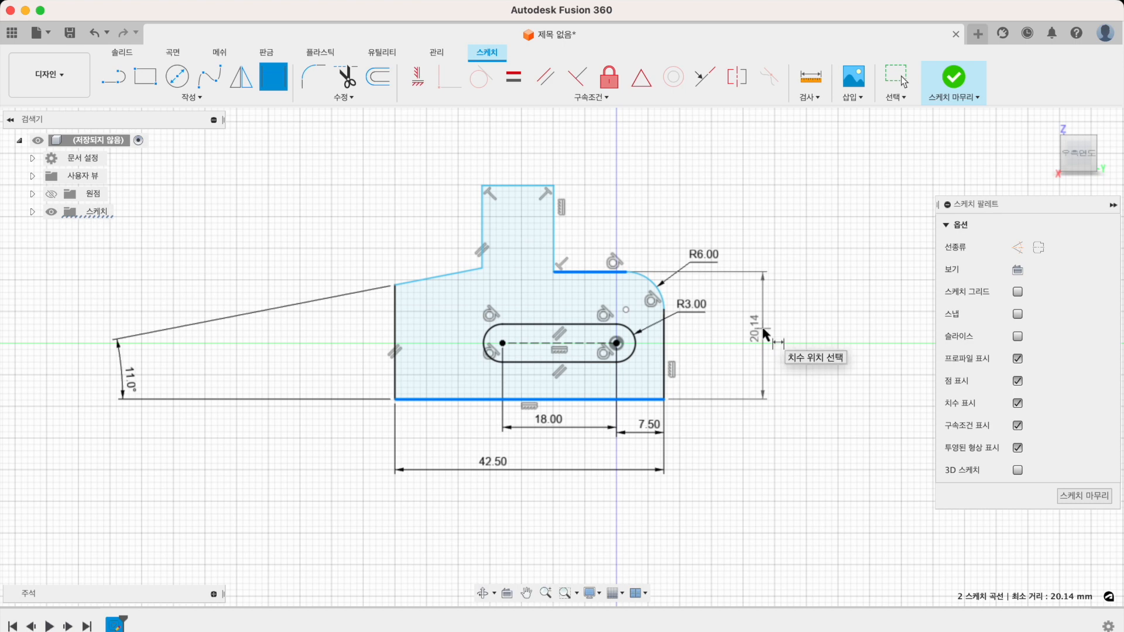
left_click(764, 330)
type("17")
key("Return")
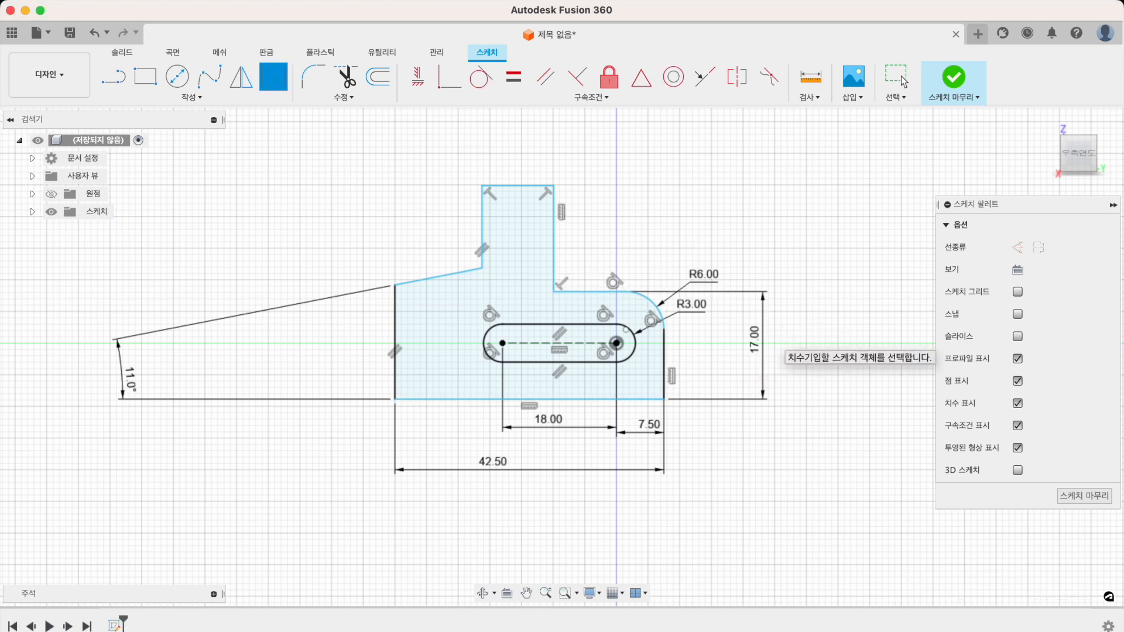
Check the overall height in the PDF drawing and dimension from the bottom edge to the upright's top edge at 28 mm.
key("super+Tab")
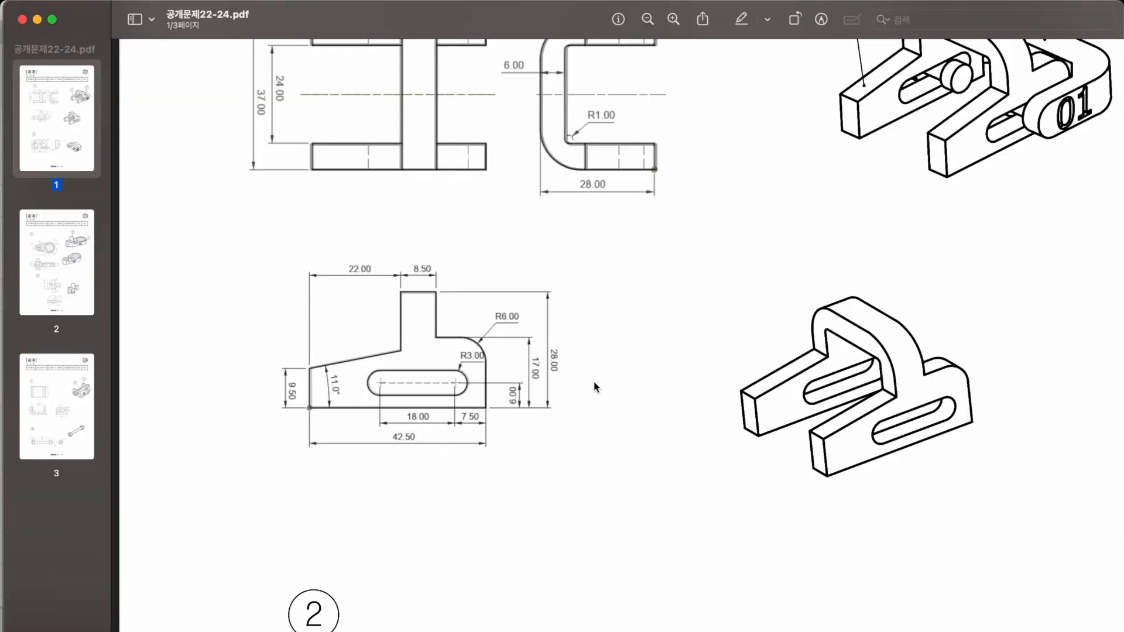
key("super+Tab")
left_click(574, 400)
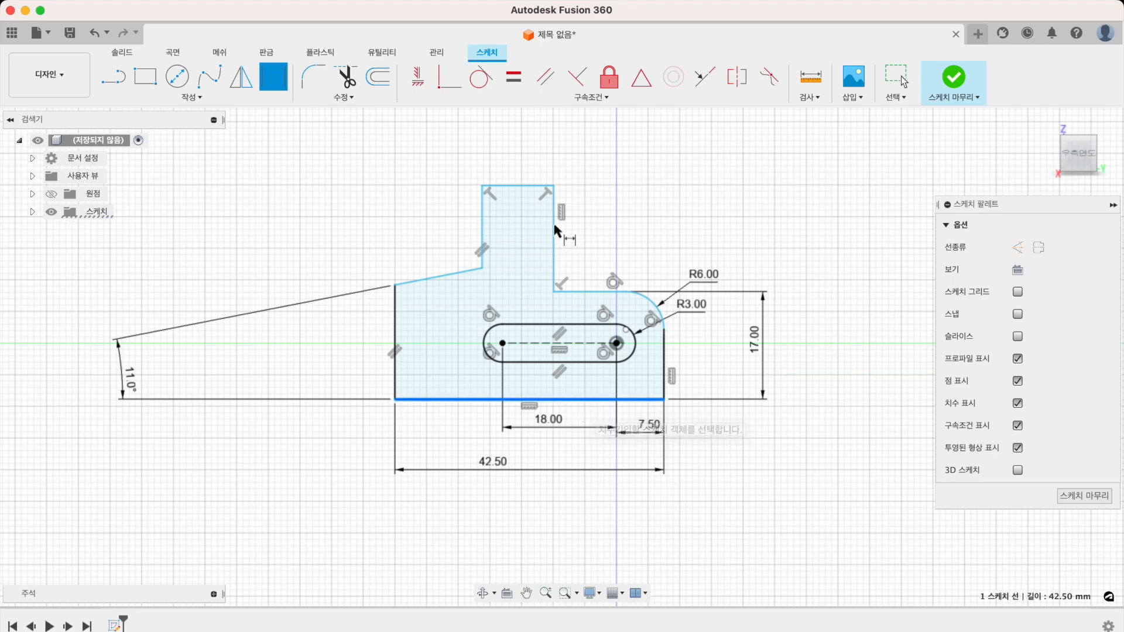
left_click(543, 185)
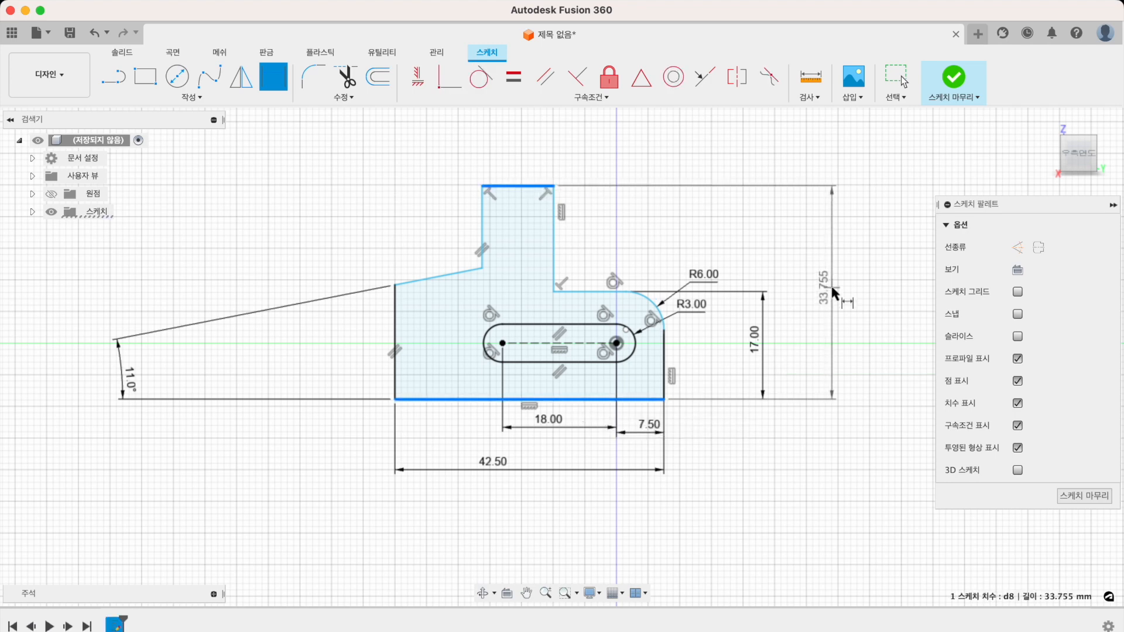
left_click(834, 293)
type("28")
key("Return")
Look up the upright's width in the PDF drawing and dimension its top edge at 8.5 mm.
key("super+Tab")
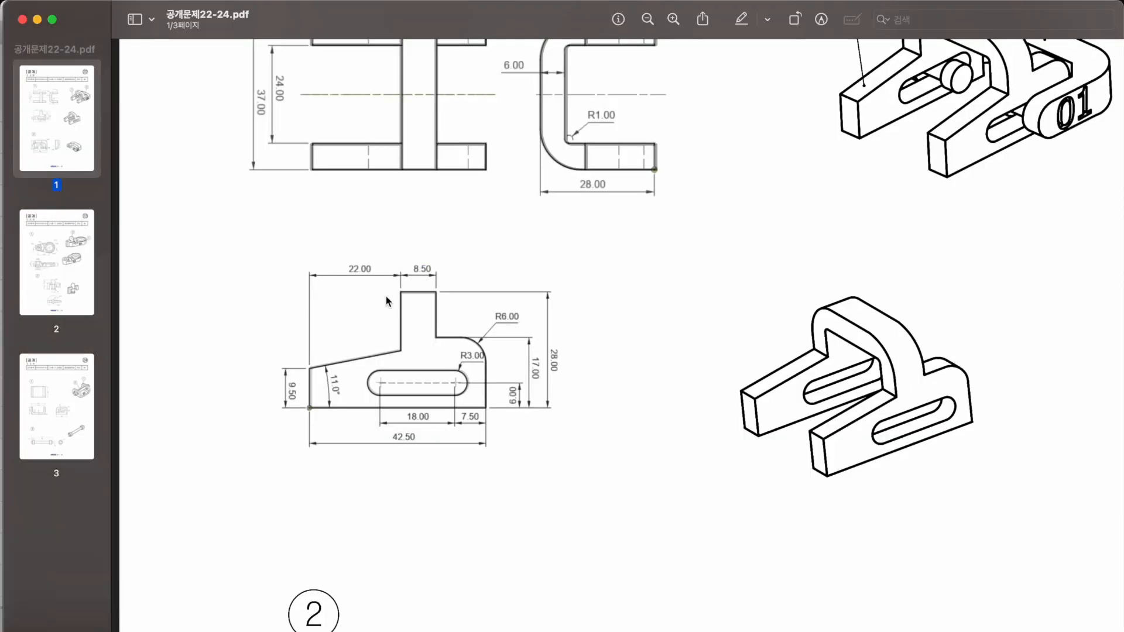
key("super+Tab")
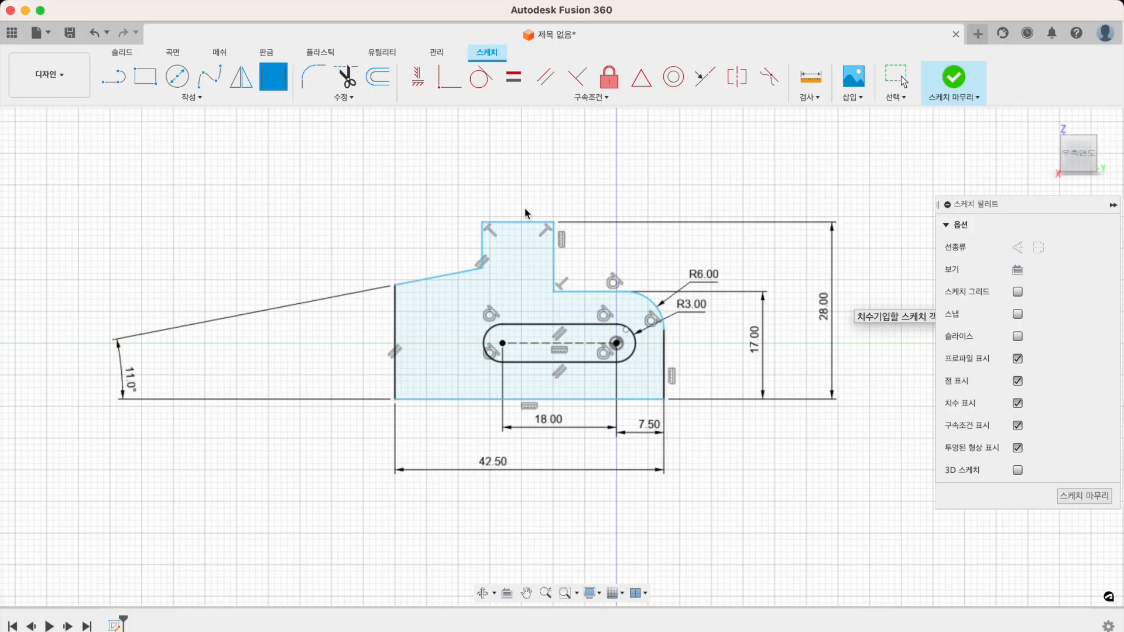
left_click(523, 211)
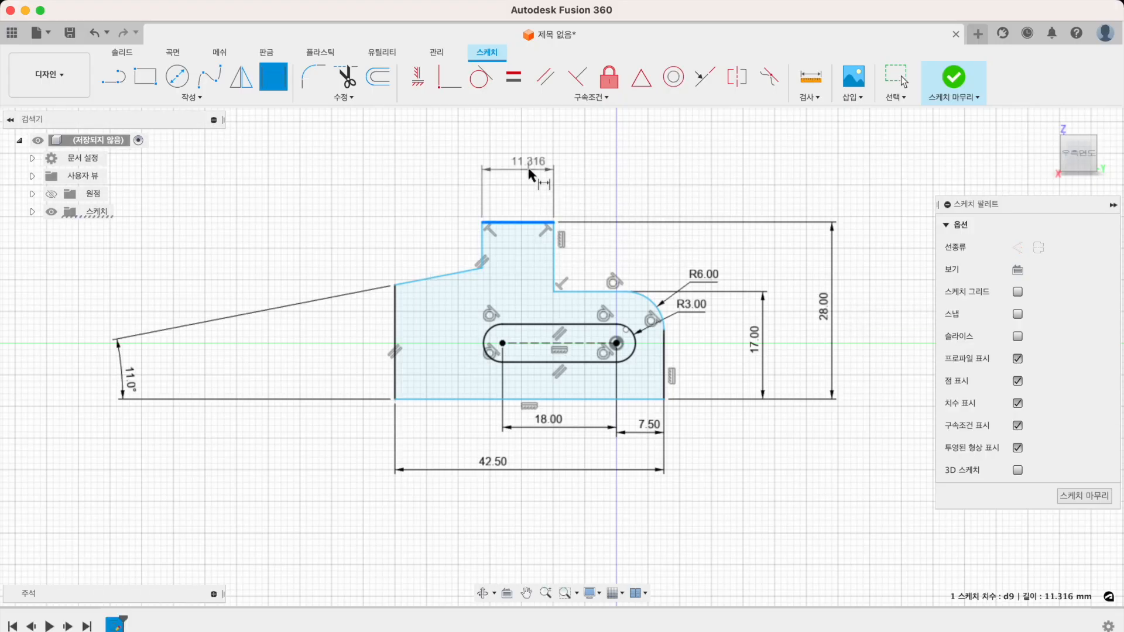
left_click(527, 165)
type("8.5")
key("Return")
Check the PDF drawing and dimension from the outline's left edge to the upright's left edge at 22 mm.
key("super+Tab")
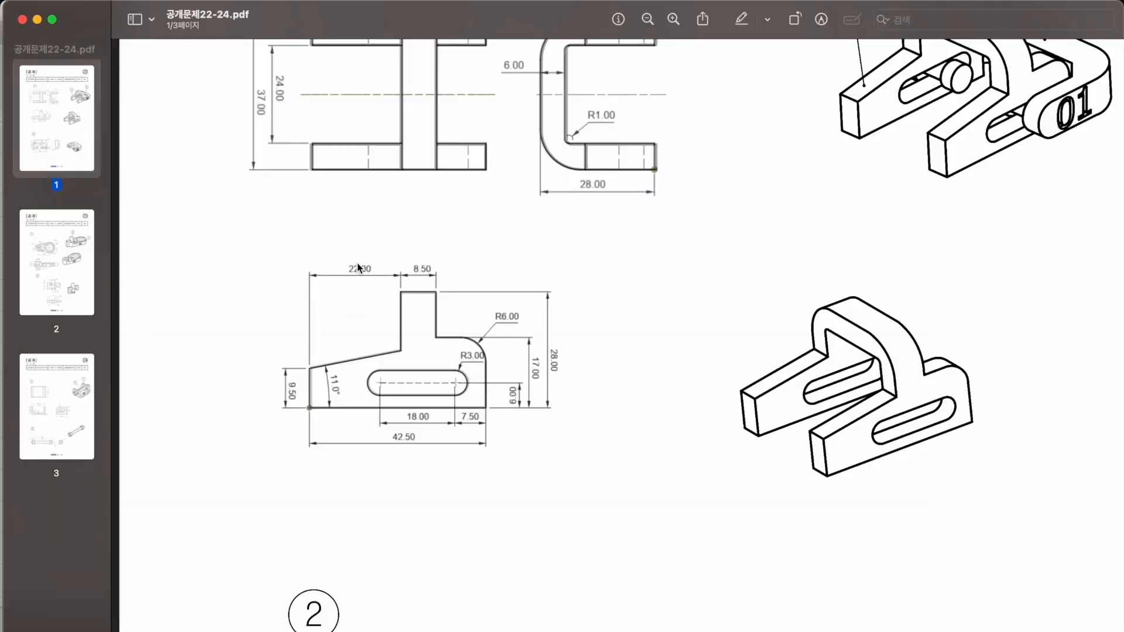
key("super+Tab")
left_click(396, 331)
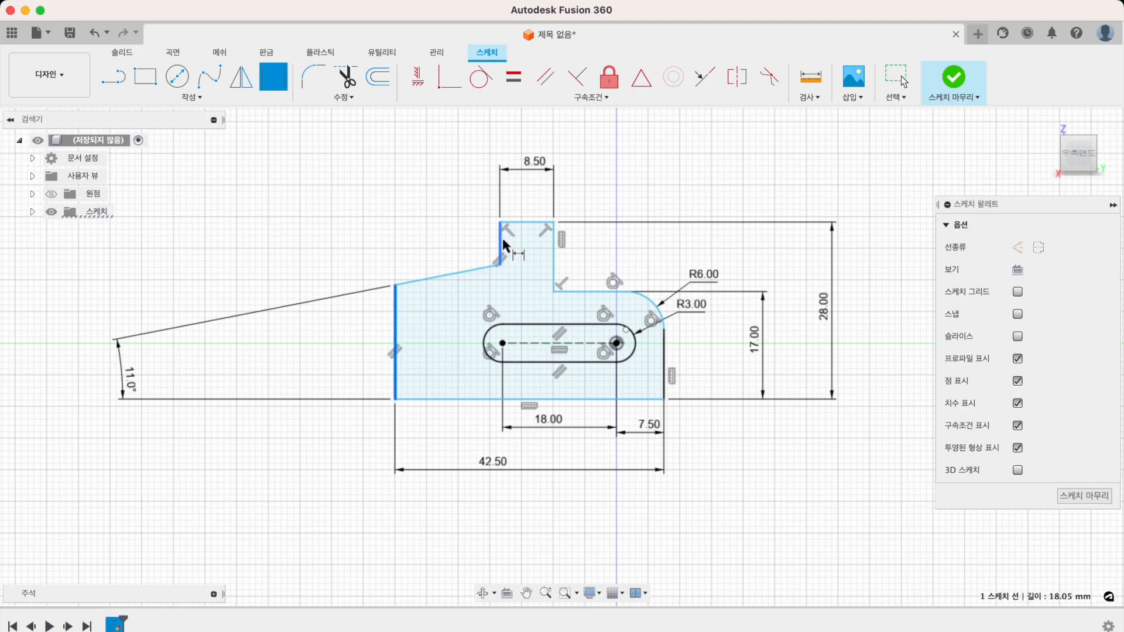
left_click(502, 246)
left_click(468, 168)
type("22")
key("Return")
Look up the left edge's height in the PDF drawing and dimension that edge at 9.5 mm.
key("super+Tab")
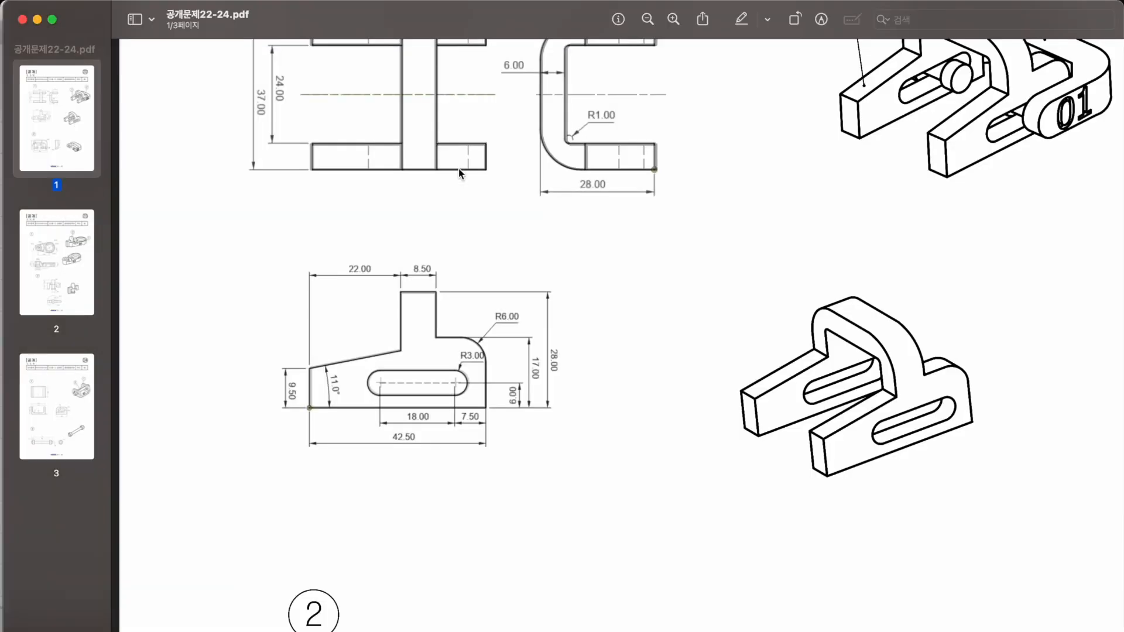
key("super+Tab")
left_click(396, 330)
left_click(341, 342)
type("9.5")
key("Return")
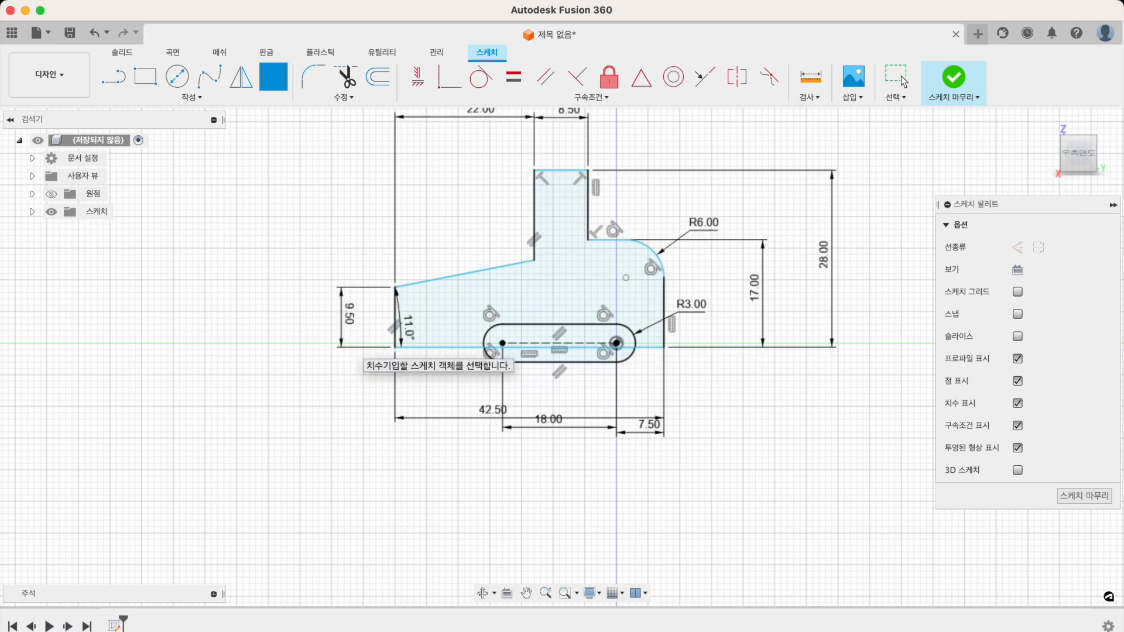
Check the PDF drawing, dimension the slot's right arc center at 6 mm above the bottom edge, and move that dimension closer to the profile.
key("super+Tab")
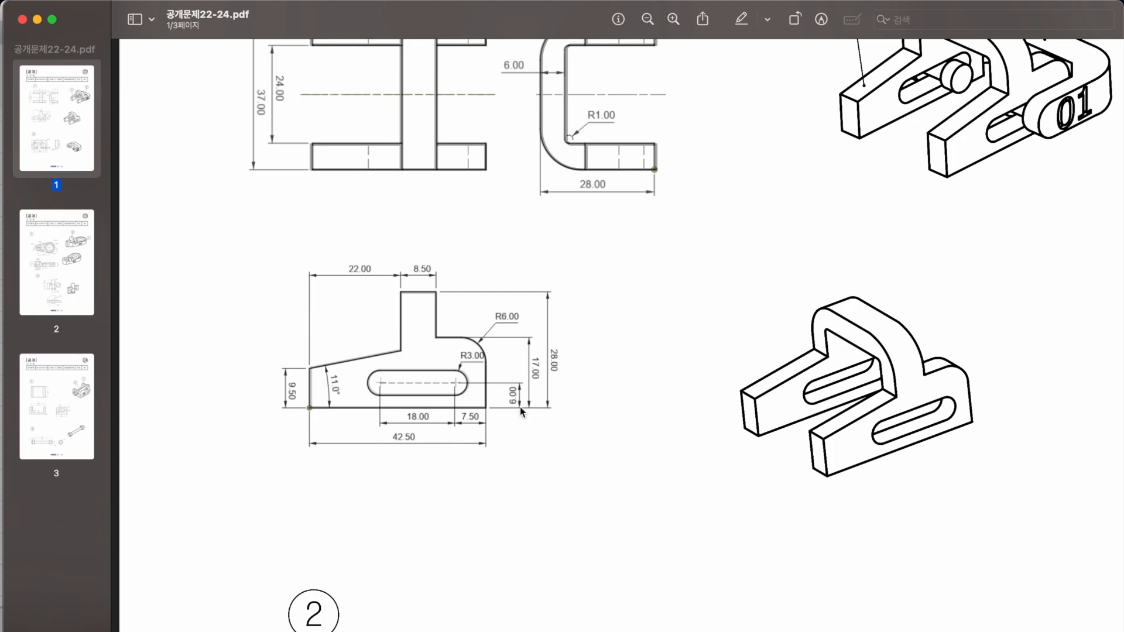
key("super+Tab")
left_click(637, 346)
left_click(646, 347)
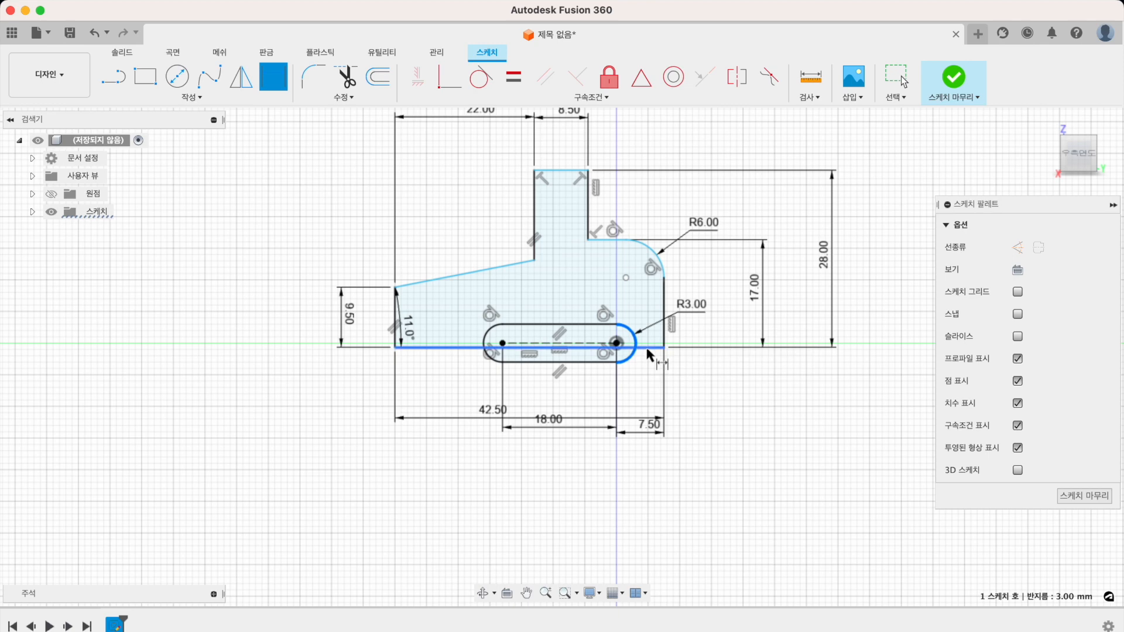
left_click(729, 345)
type("6")
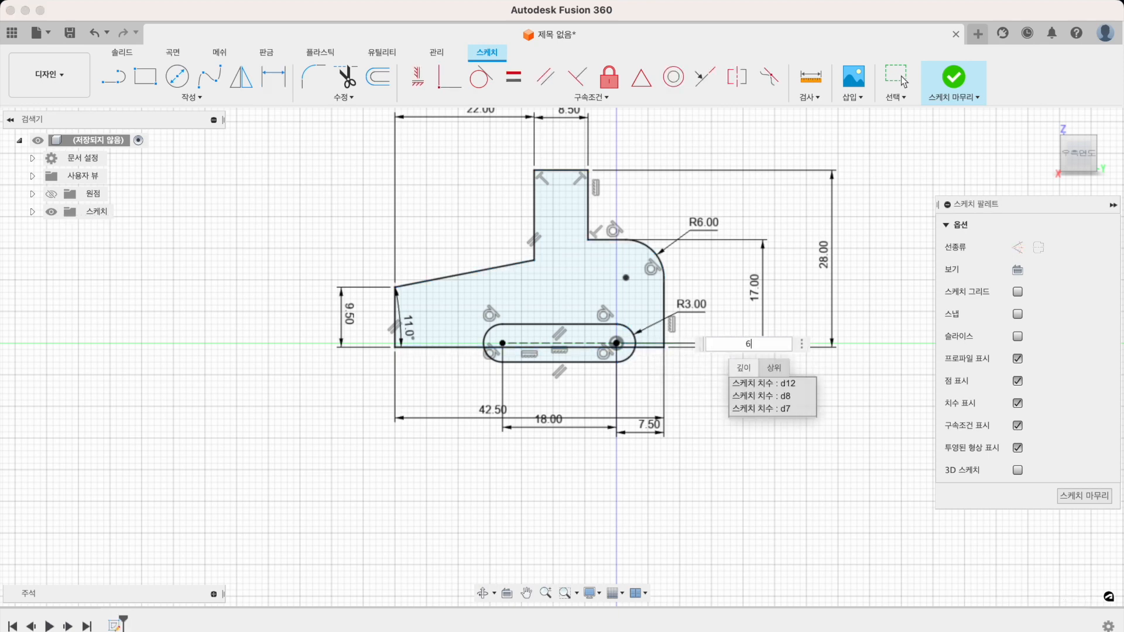
key("Return")
key("Escape")
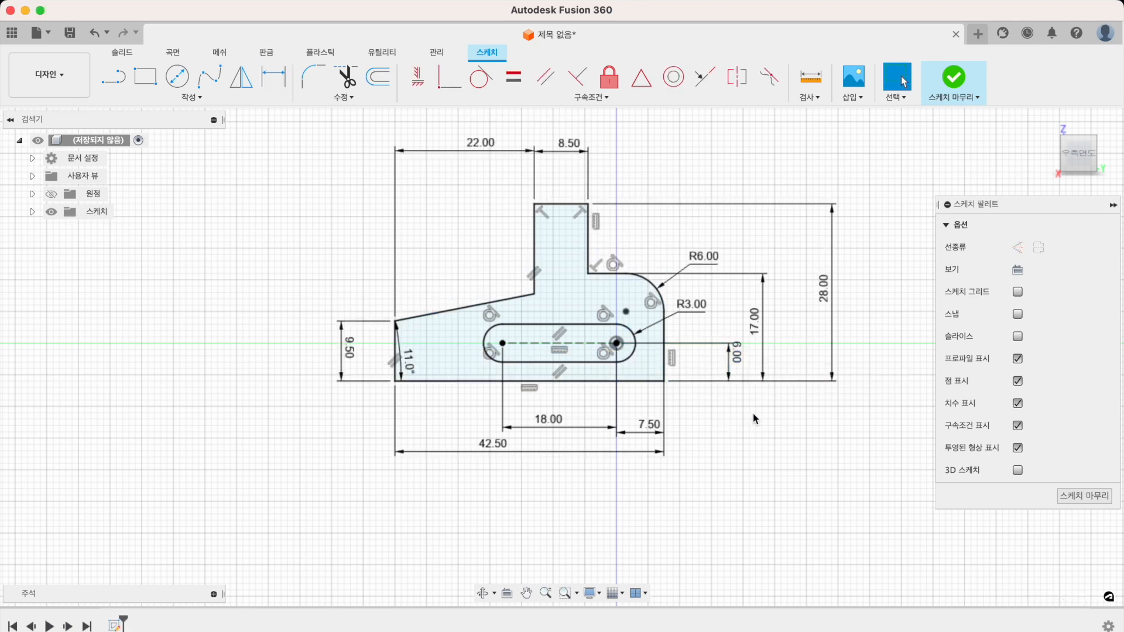
left_click_drag(733, 366, 721, 368)
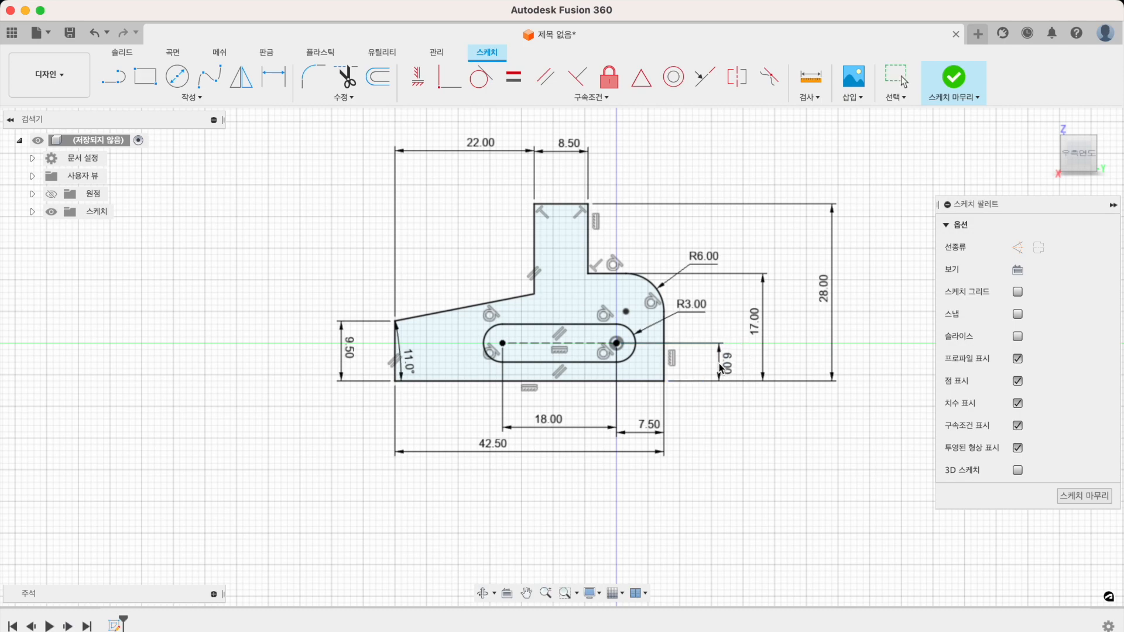
Consult the PDF drawing and draw a horizontal line across the upright between its two vertical edges, below the top edge.
scroll(704, 407, "right", 2)
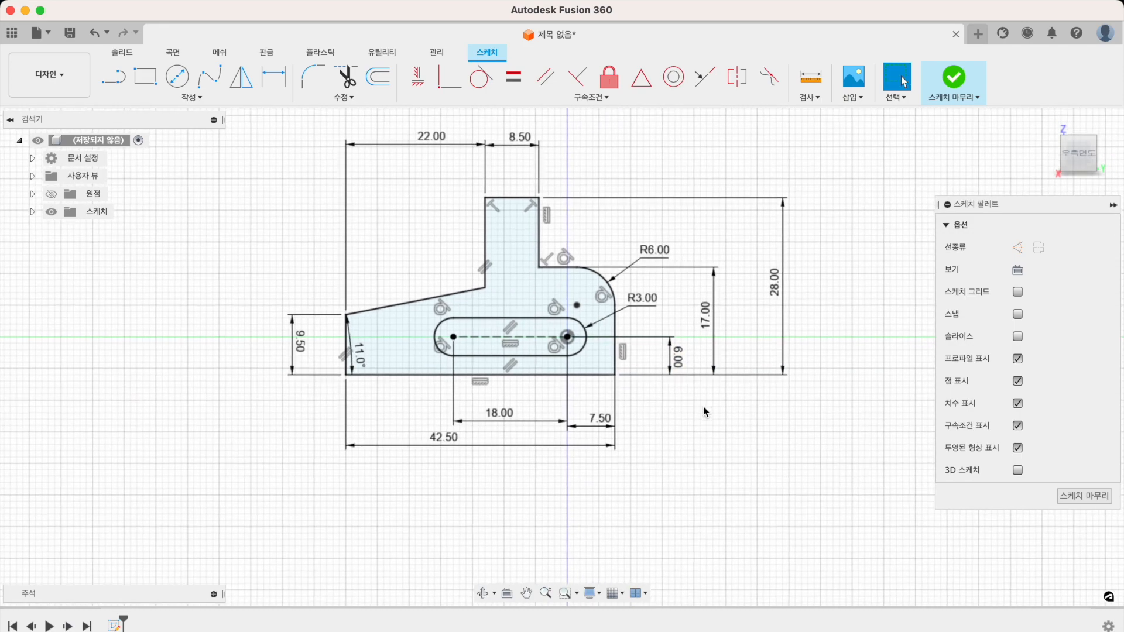
scroll(645, 406, "up", 3)
scroll(645, 408, "down", 3)
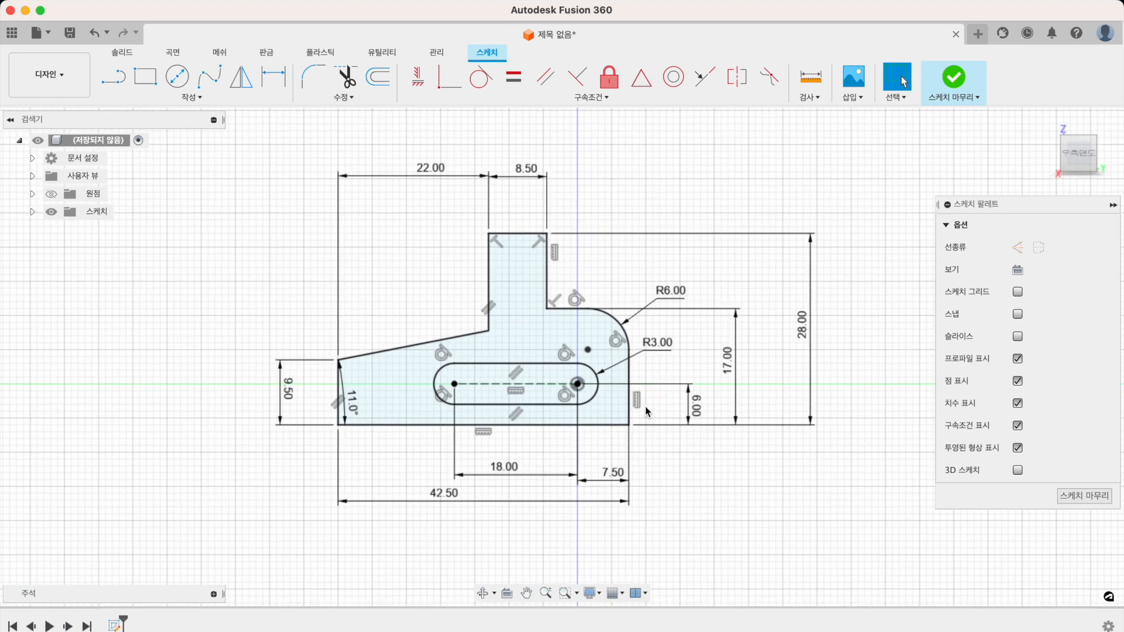
key("super+Tab")
scroll(445, 360, "up", 5)
key("l")
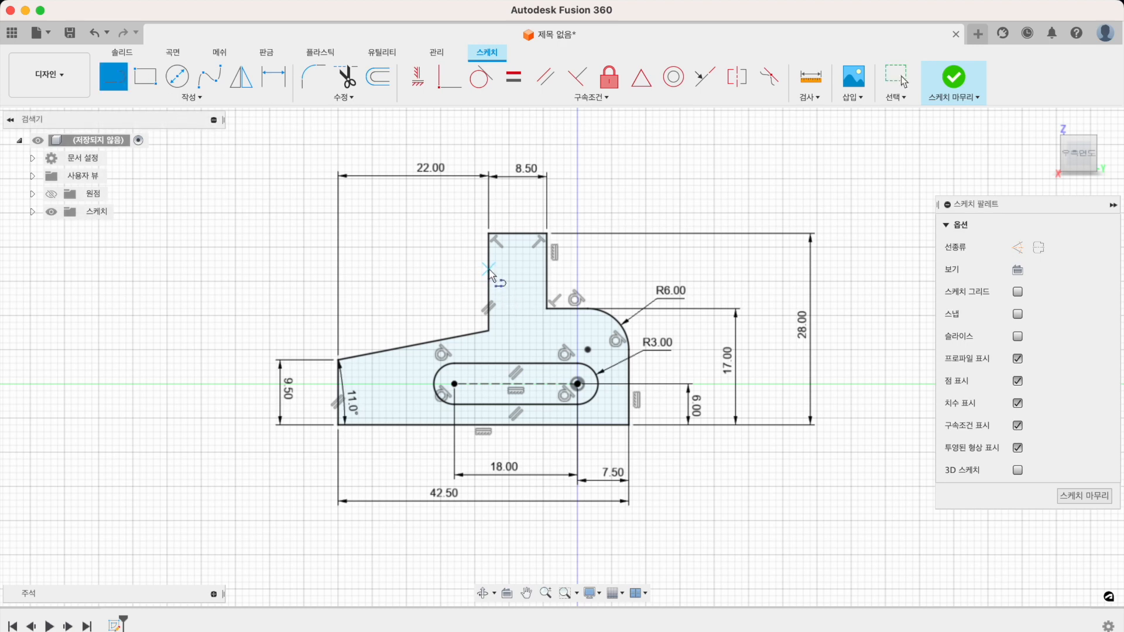
left_click(488, 269)
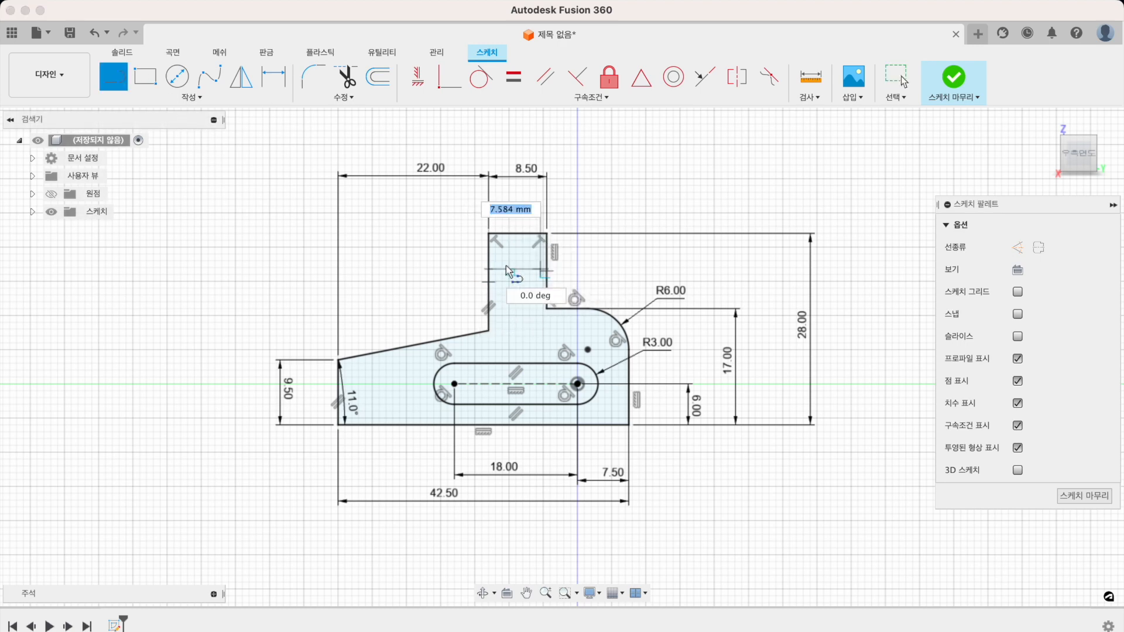
double_click(546, 269)
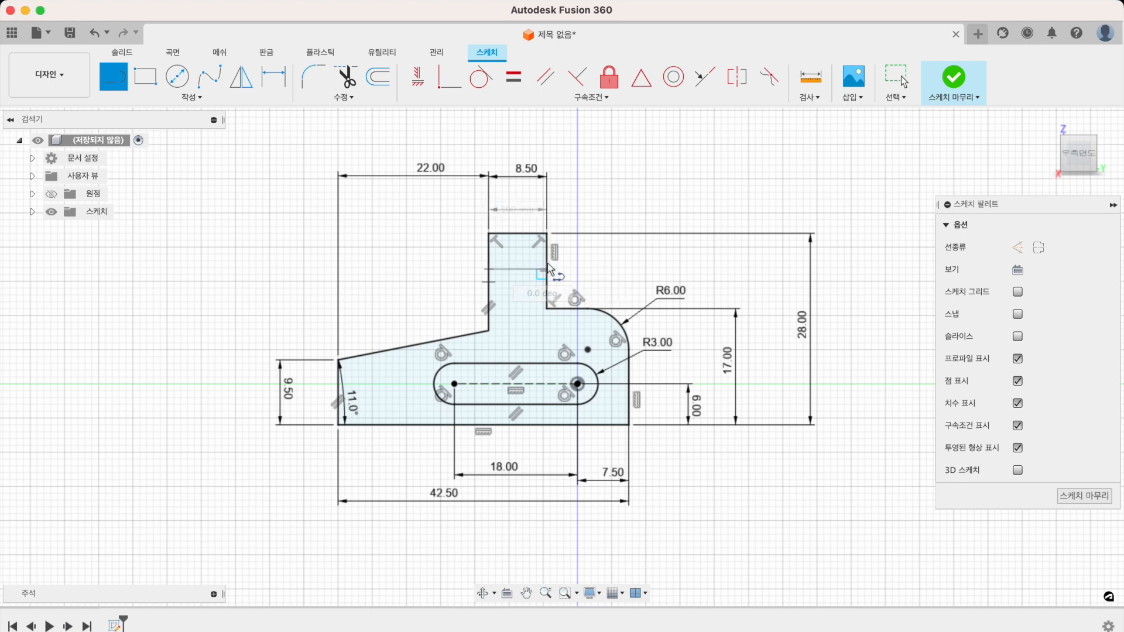
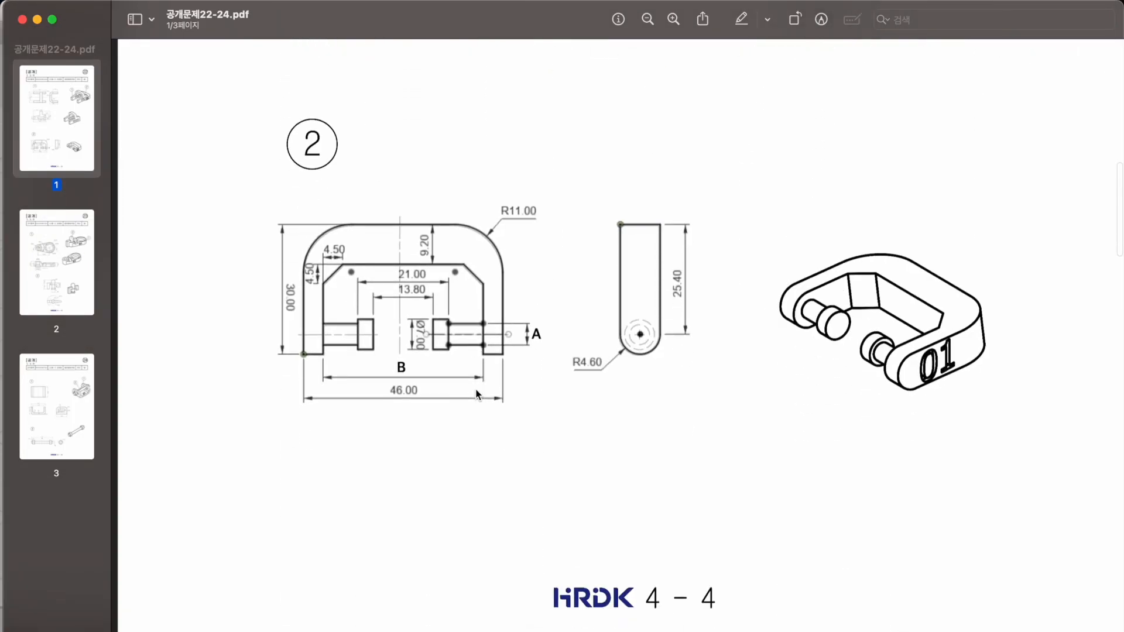
Examine in the PDF how part 2 fits into part 1's slots and study part 2's dimensioned views.
scroll(477, 394, "up", 14)
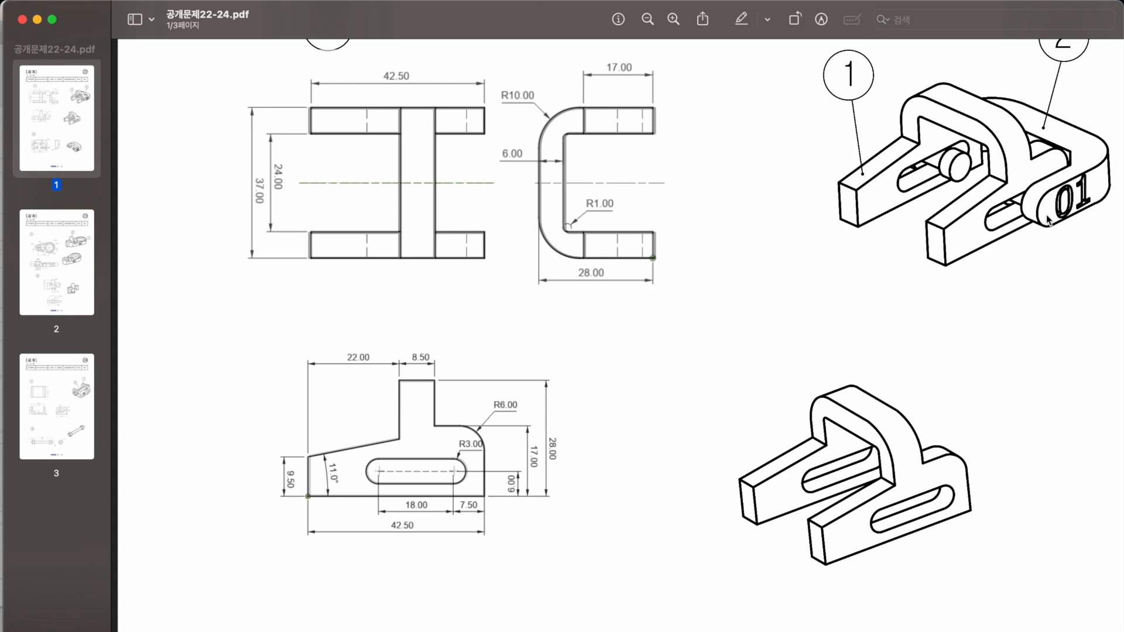
scroll(783, 413, "down", 10)
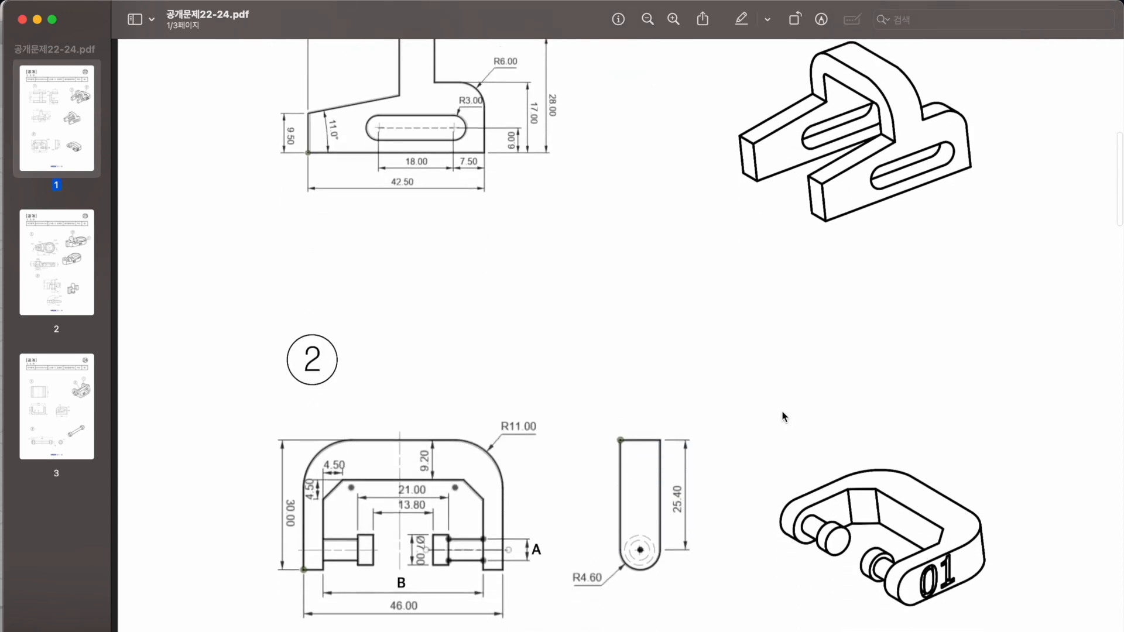
scroll(785, 415, "up", 10)
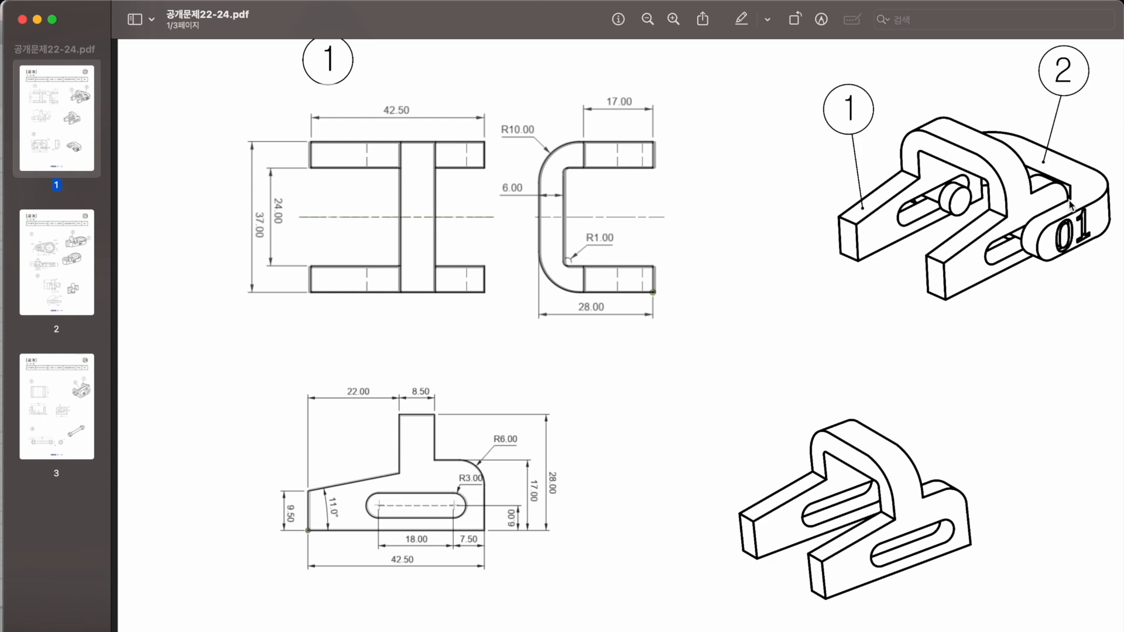
scroll(764, 343, "down", 5)
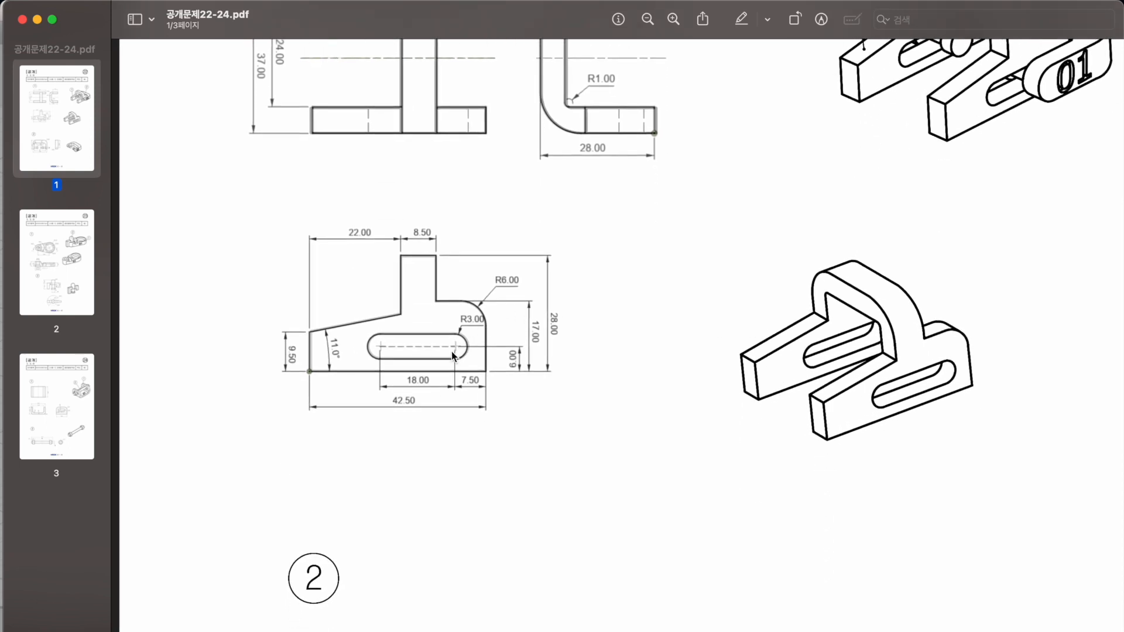
scroll(450, 358, "down", 6)
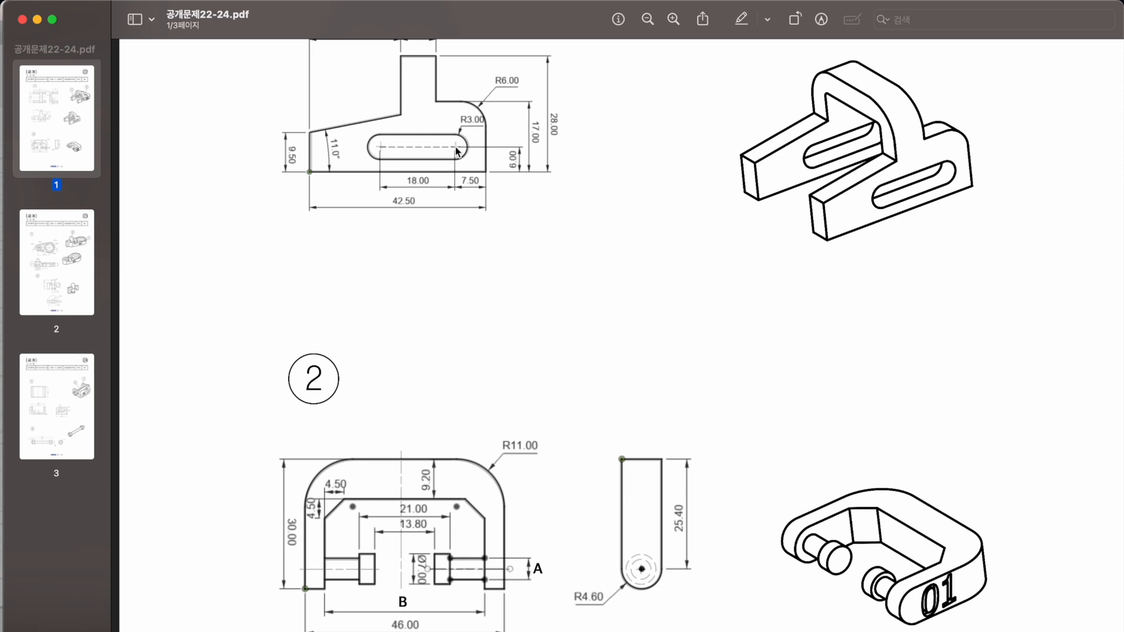
scroll(456, 153, "up", 3)
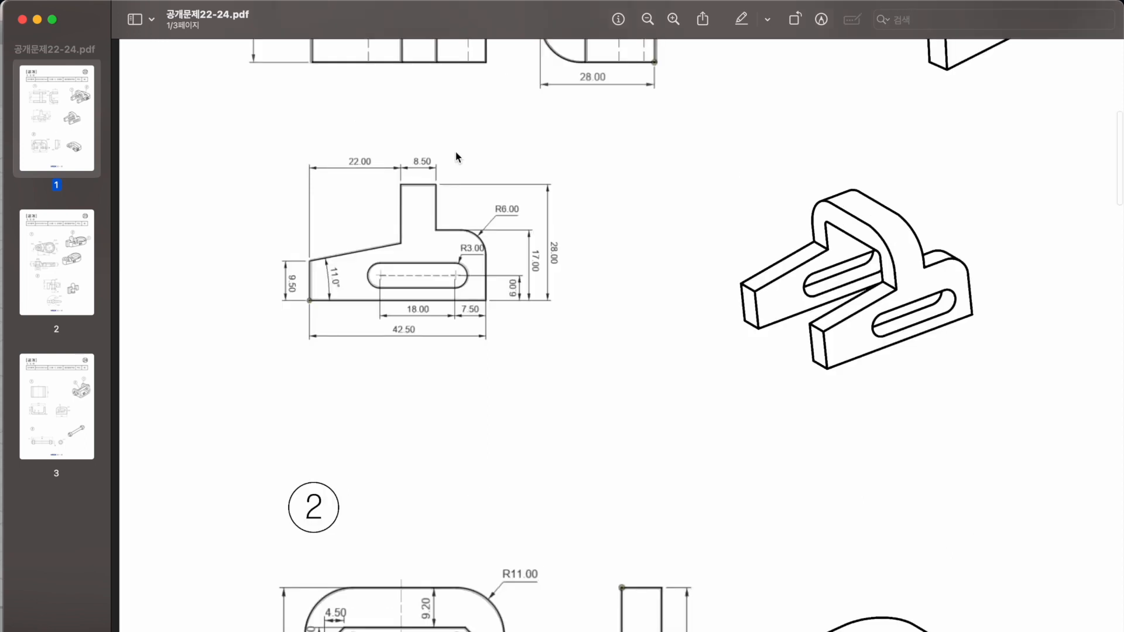
scroll(455, 152, "down", 3)
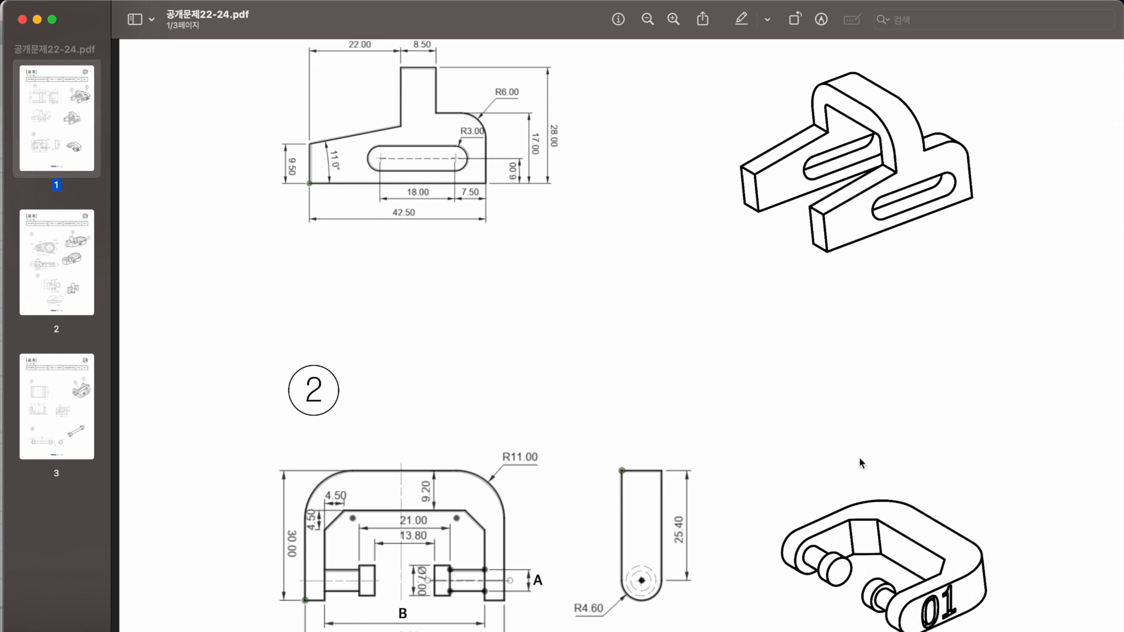
scroll(591, 429, "down", 4)
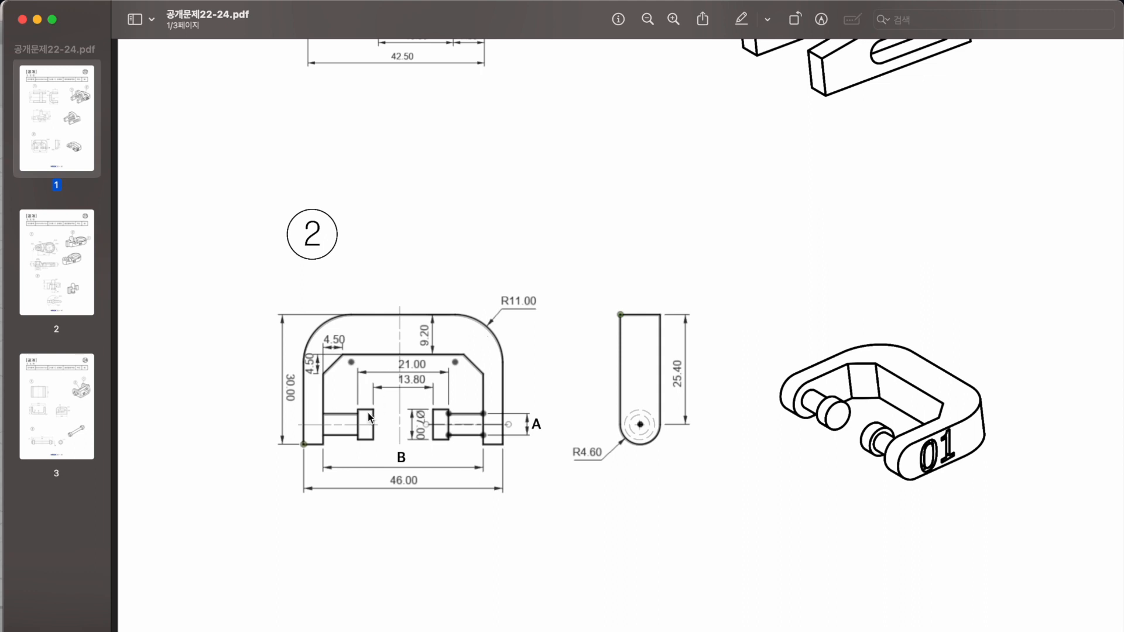
scroll(367, 413, "down", 2)
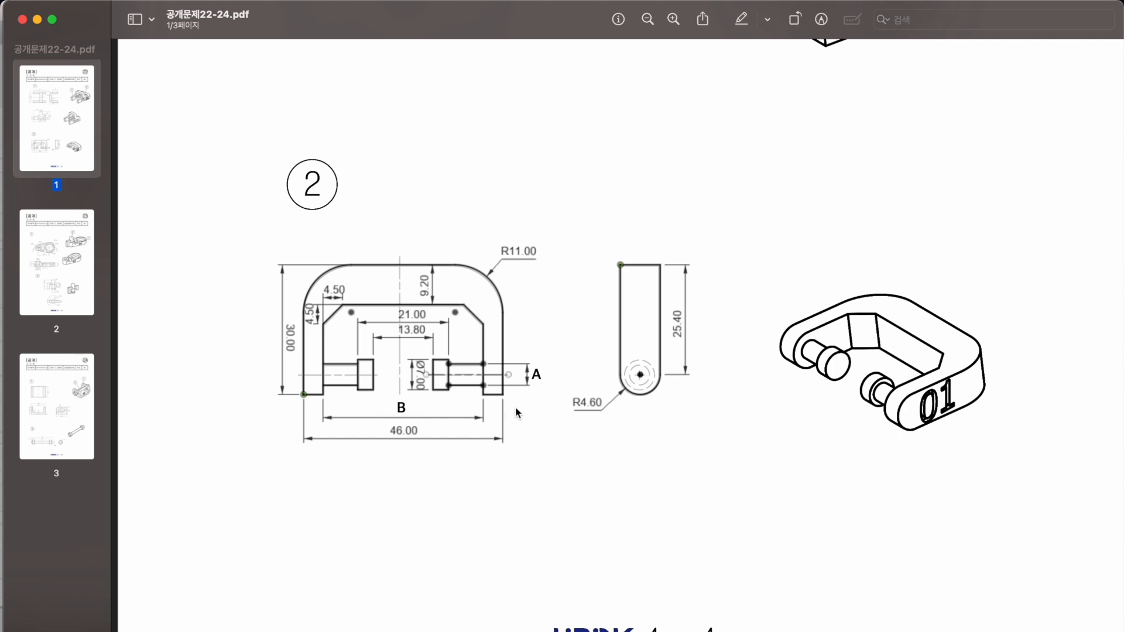
Start a new sketch on the YZ origin plane in Fusion 360 and return to part 2's drawing in the PDF.
key("super+Tab")
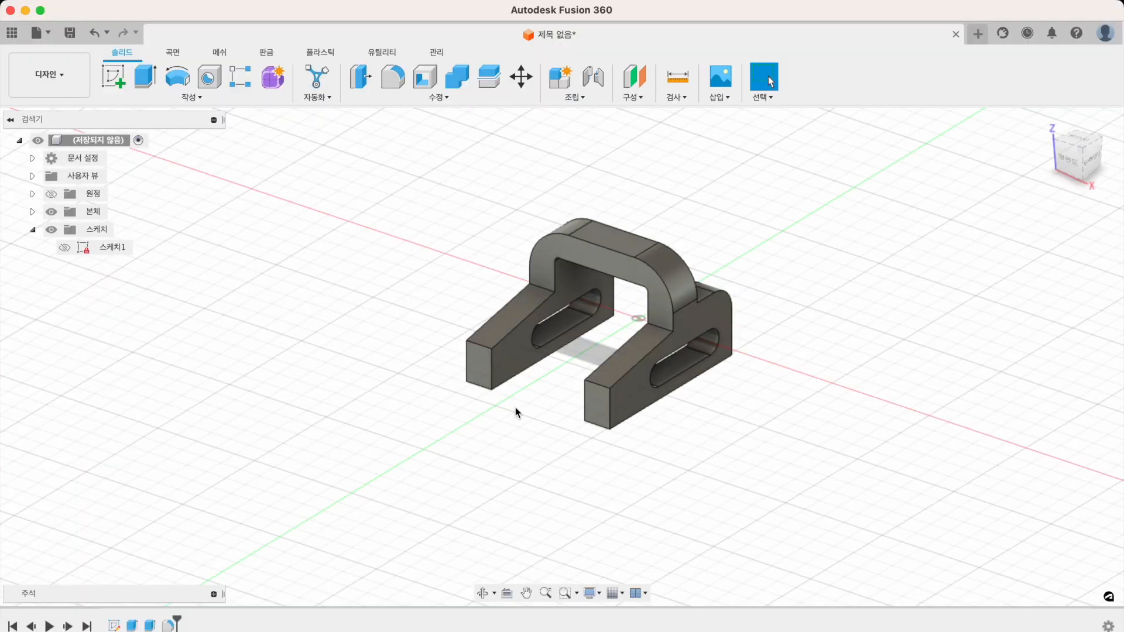
left_click(113, 76)
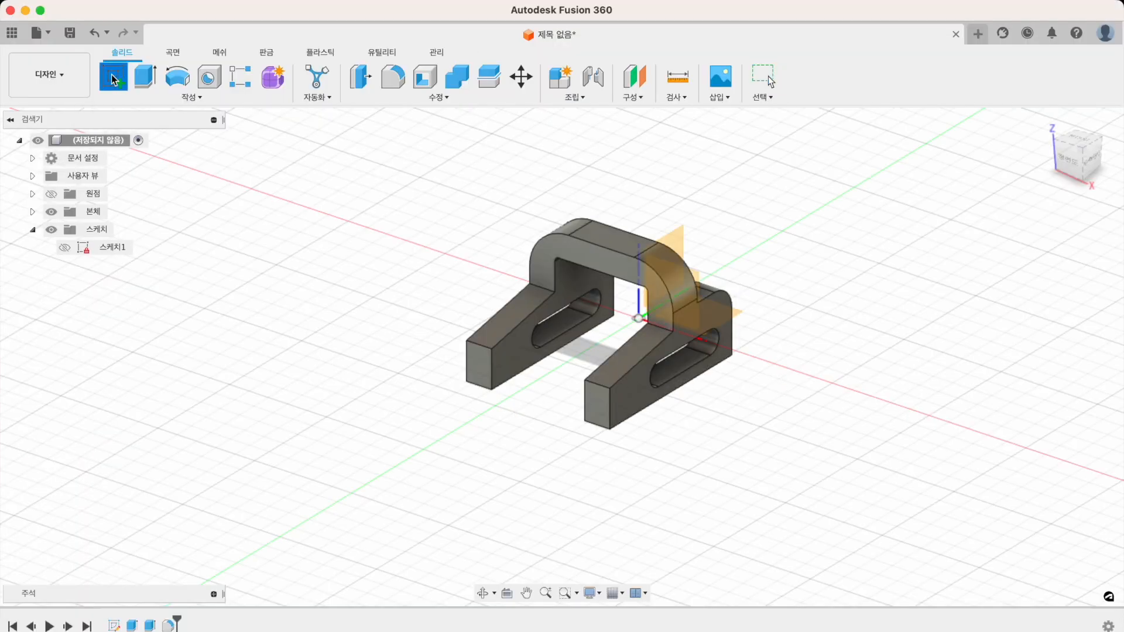
scroll(638, 436, "down", 10, "shift")
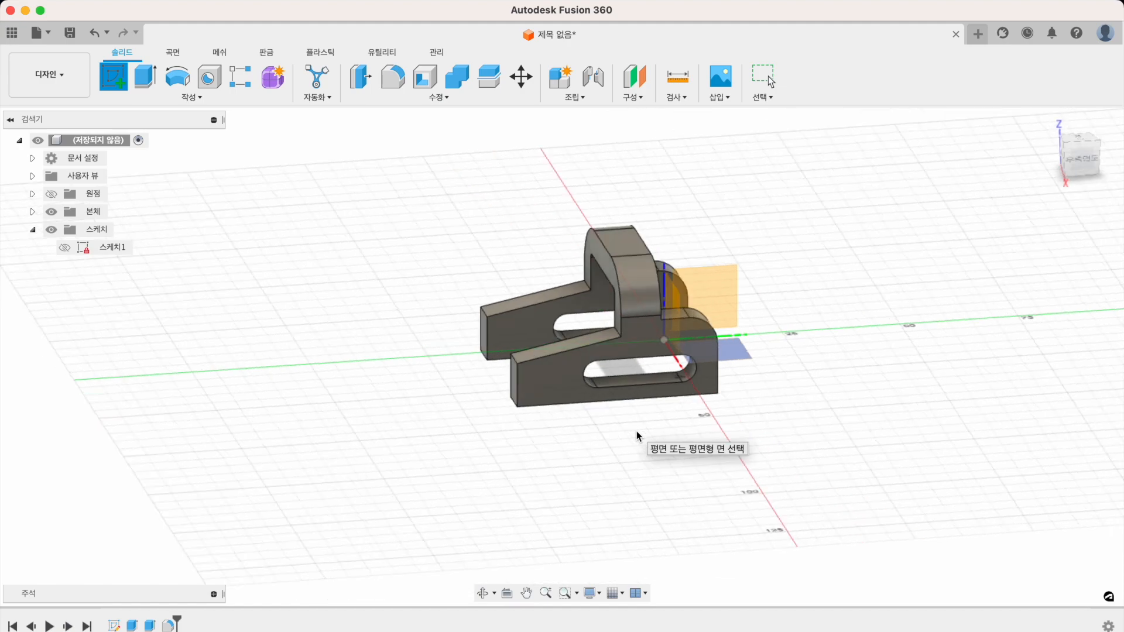
left_click(720, 291)
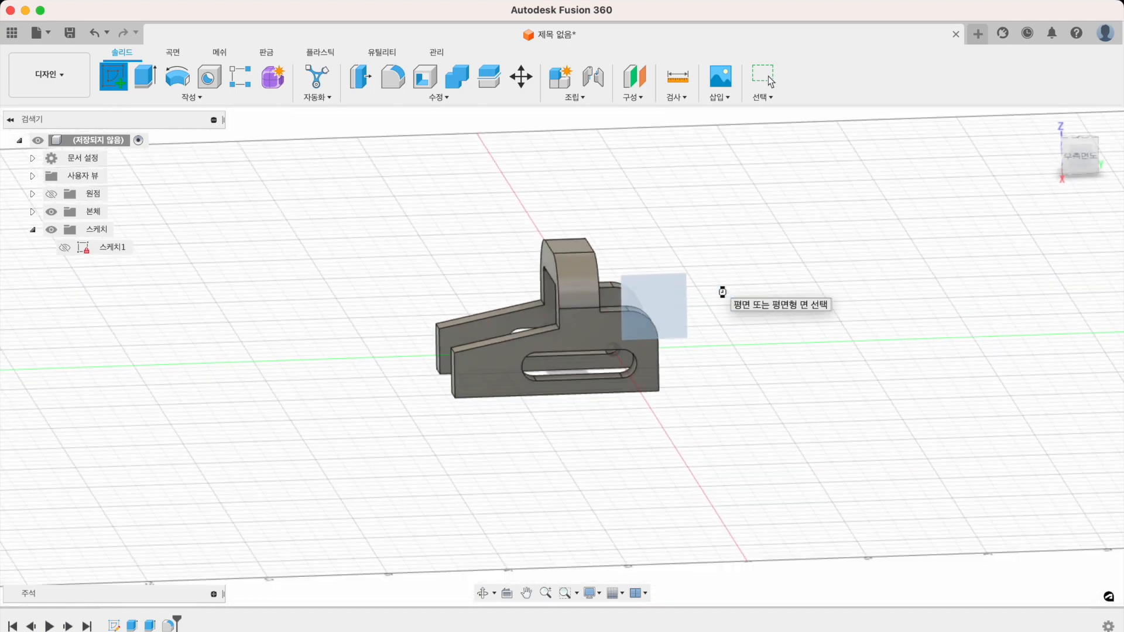
key("super+Tab")
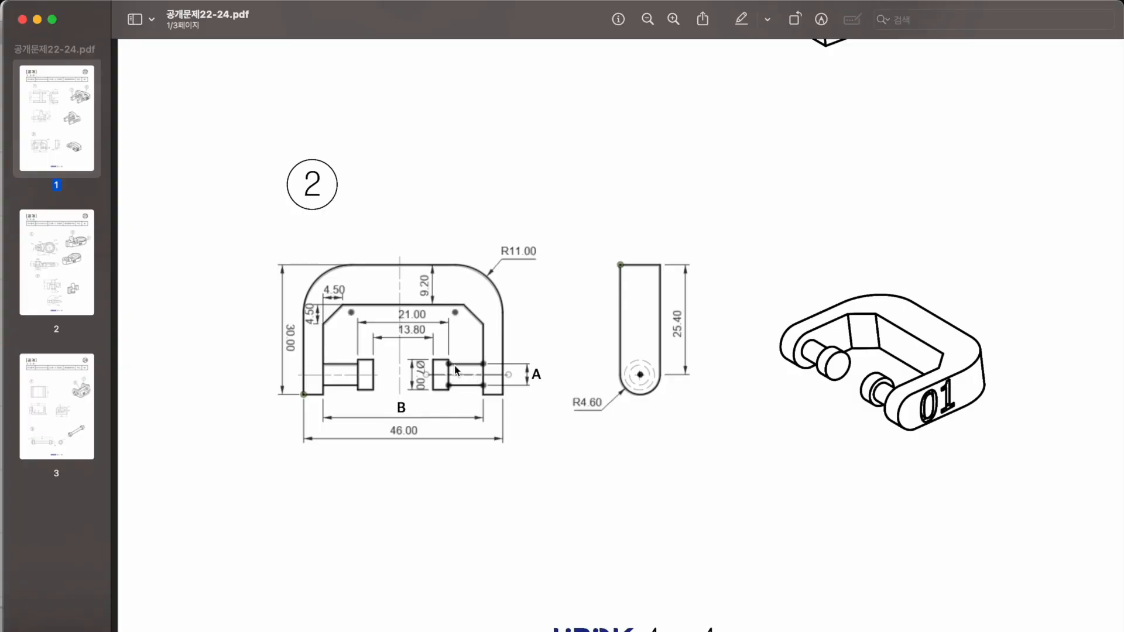
Consult part 2's drawing in the PDF and draw a 5.2 mm diameter circle centred on the origin in the Fusion 360 sketch.
scroll(469, 380, "up", 3)
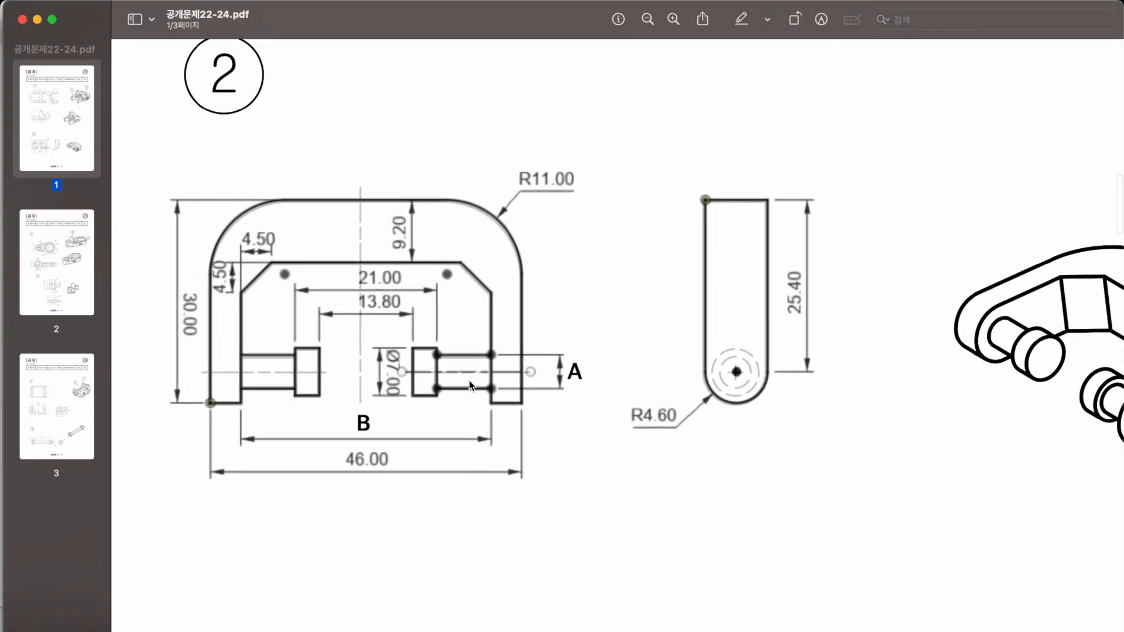
scroll(469, 380, "down", 2)
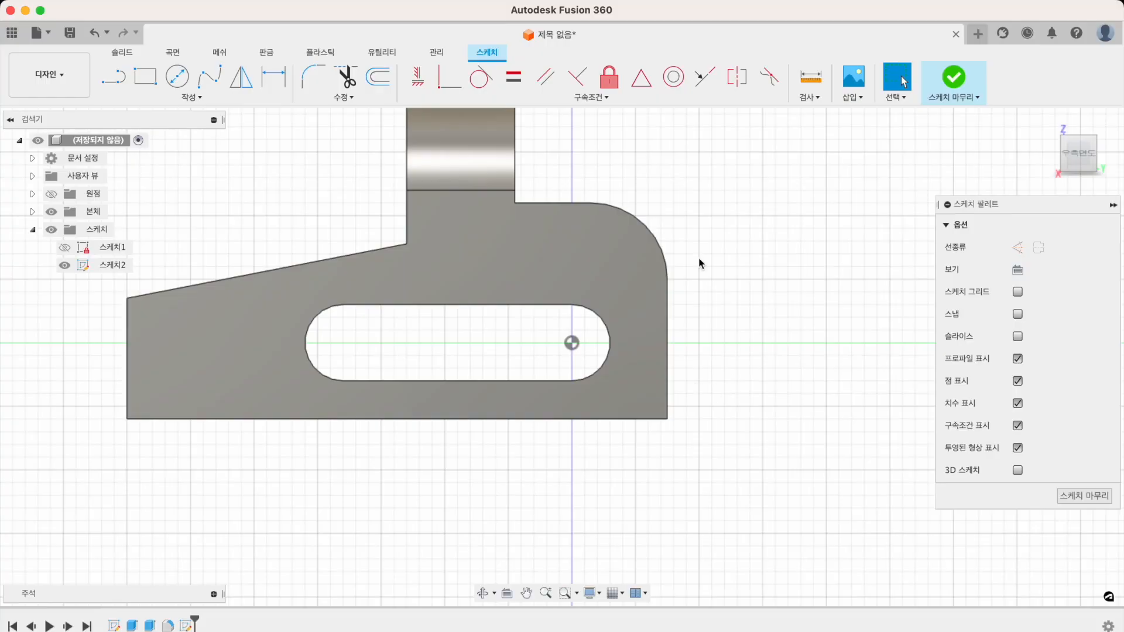
left_click(178, 76)
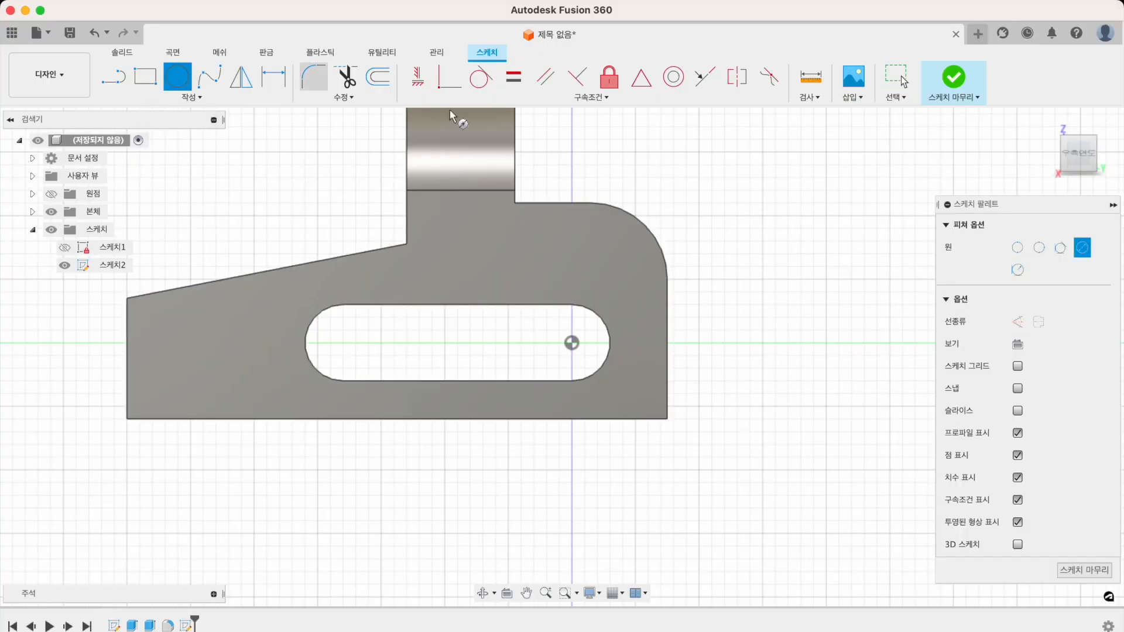
left_click(571, 343)
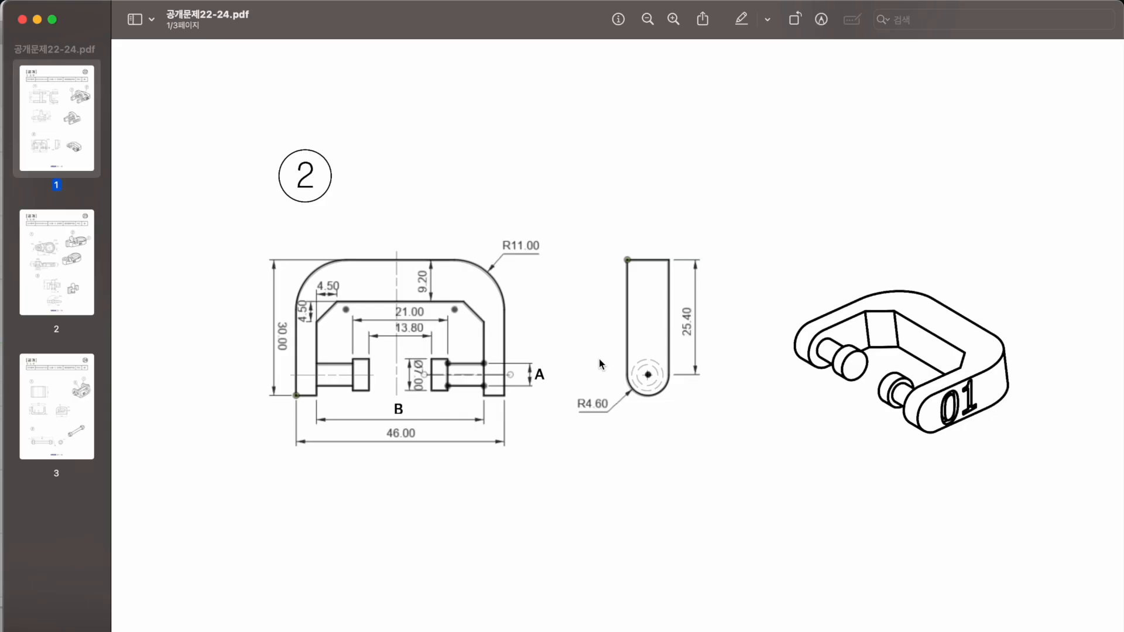
scroll(454, 380, "up", 2, "ctrl")
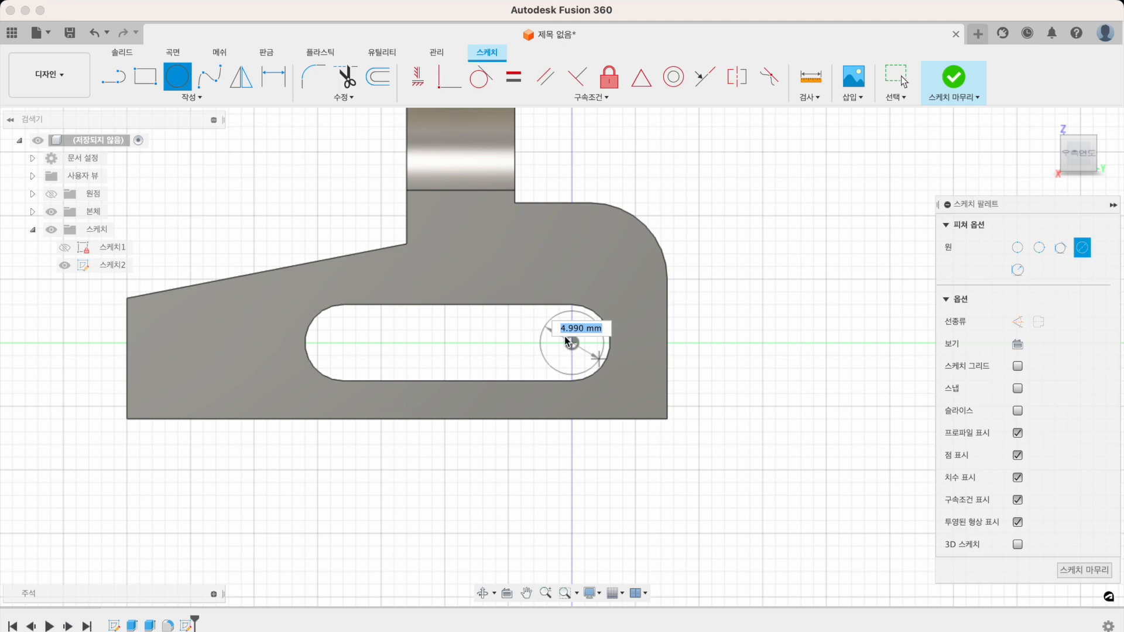
scroll(580, 344, "down", 1)
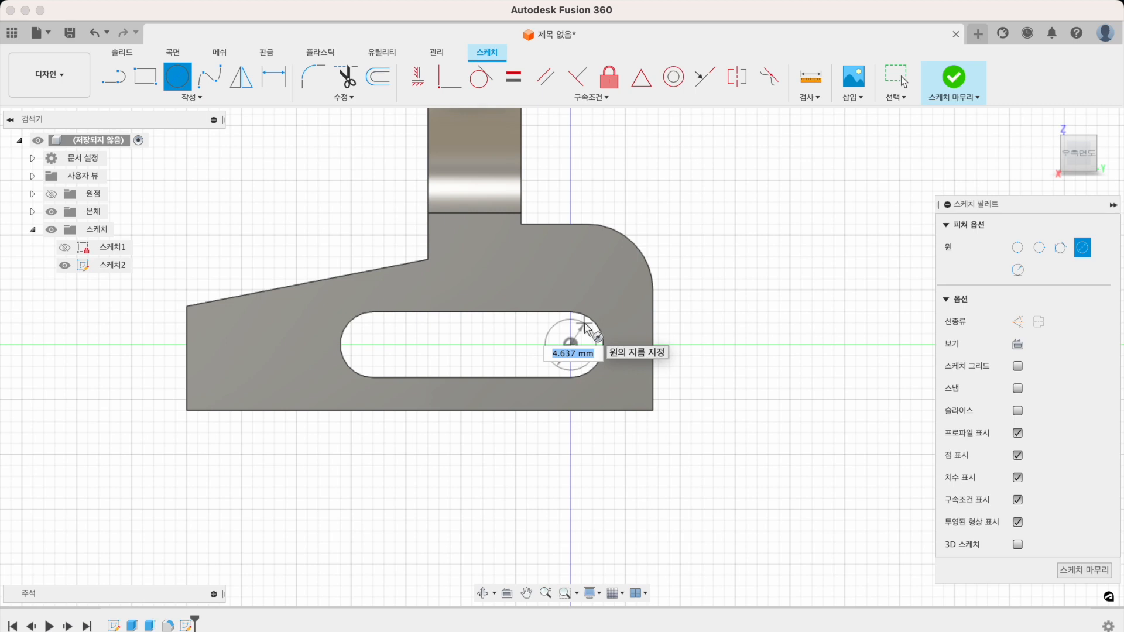
type("5.2")
key("Return")
key("Escape")
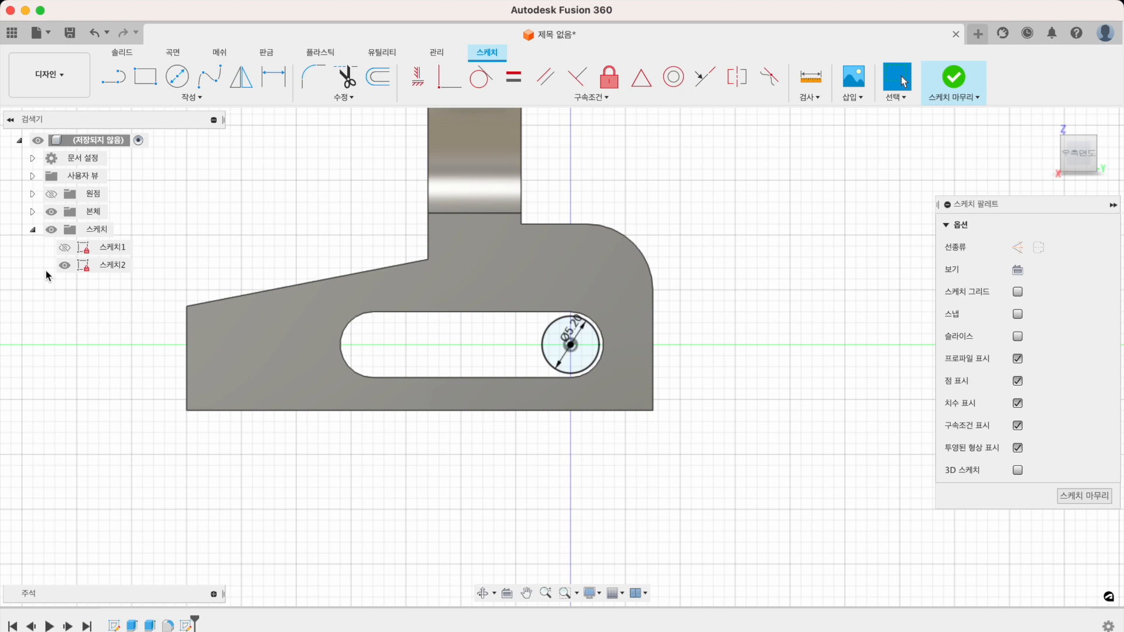
Hide part 1's body 본체1 and check part 2's side view in the PDF.
left_click(33, 212)
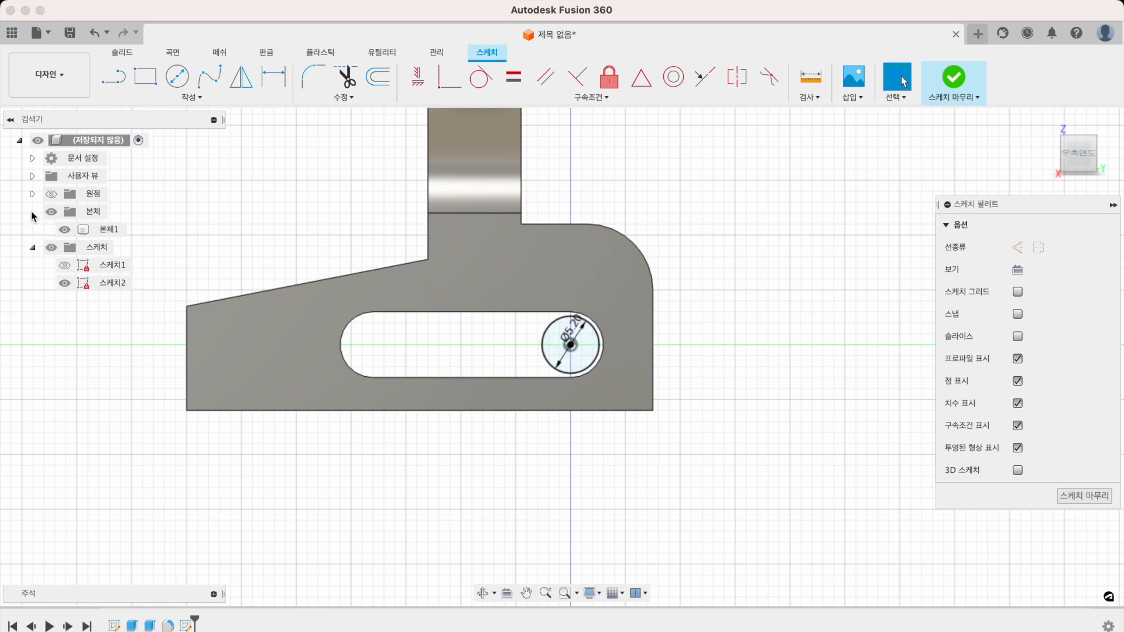
left_click(65, 230)
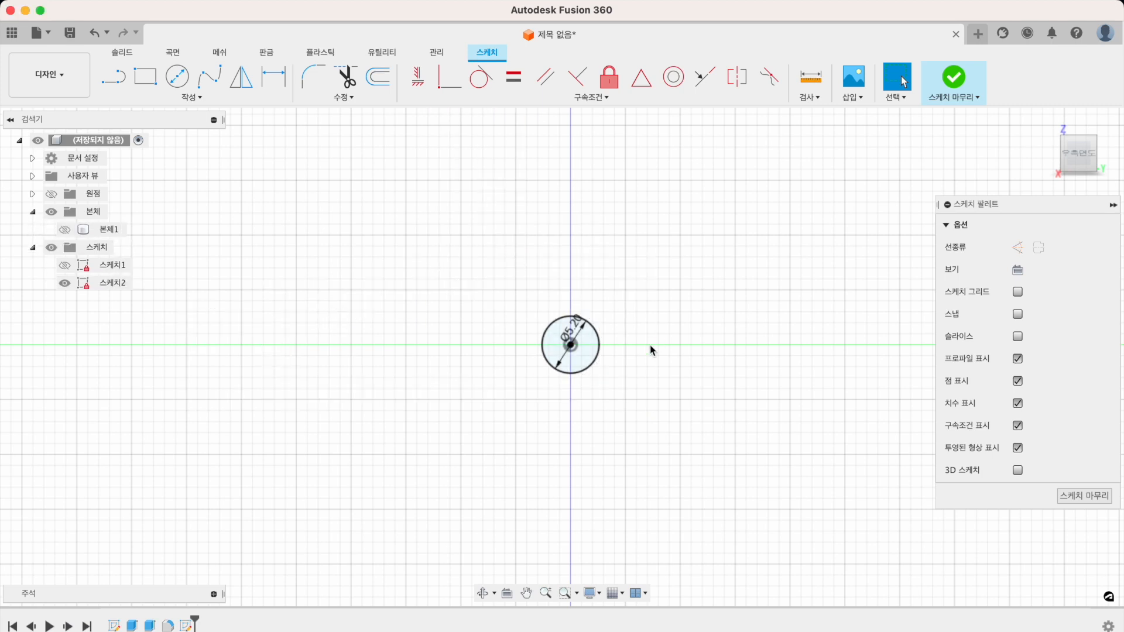
key("super+Tab")
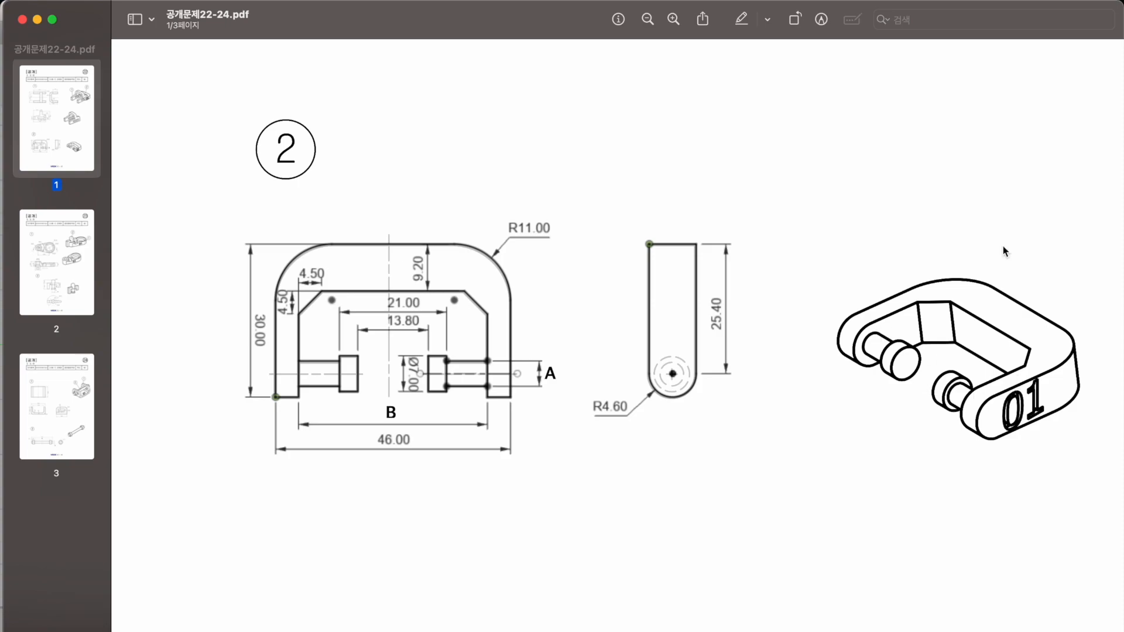
key("super+Tab")
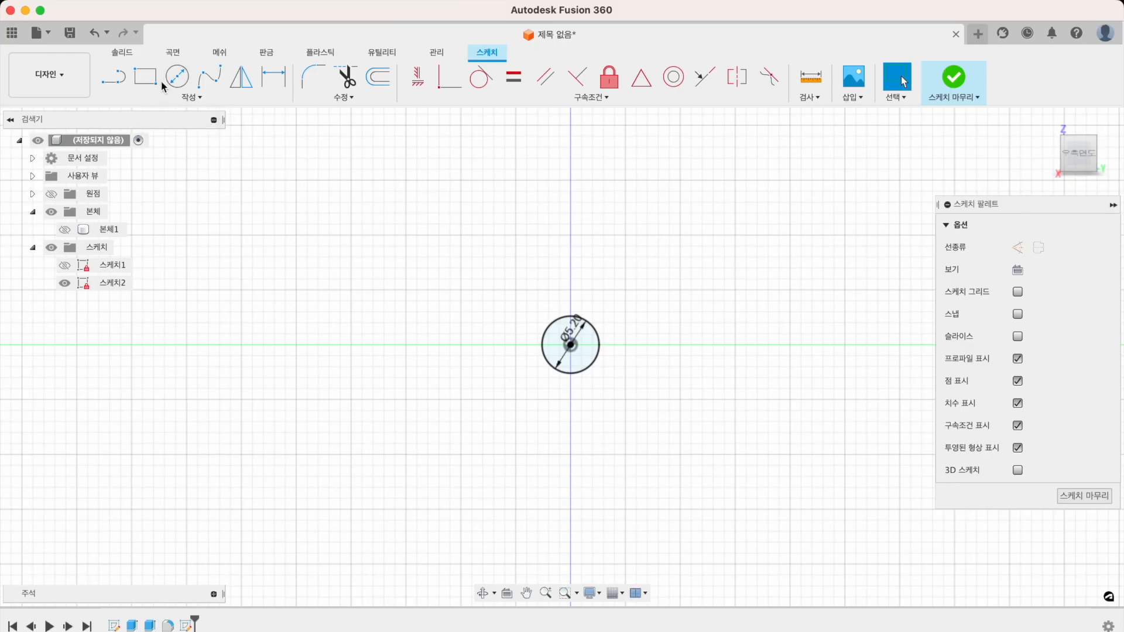
Sketch a closed horizontal outline around the circle, with straight sides about 28 mm long, a square right end and an arc closing the left end.
left_click(118, 81)
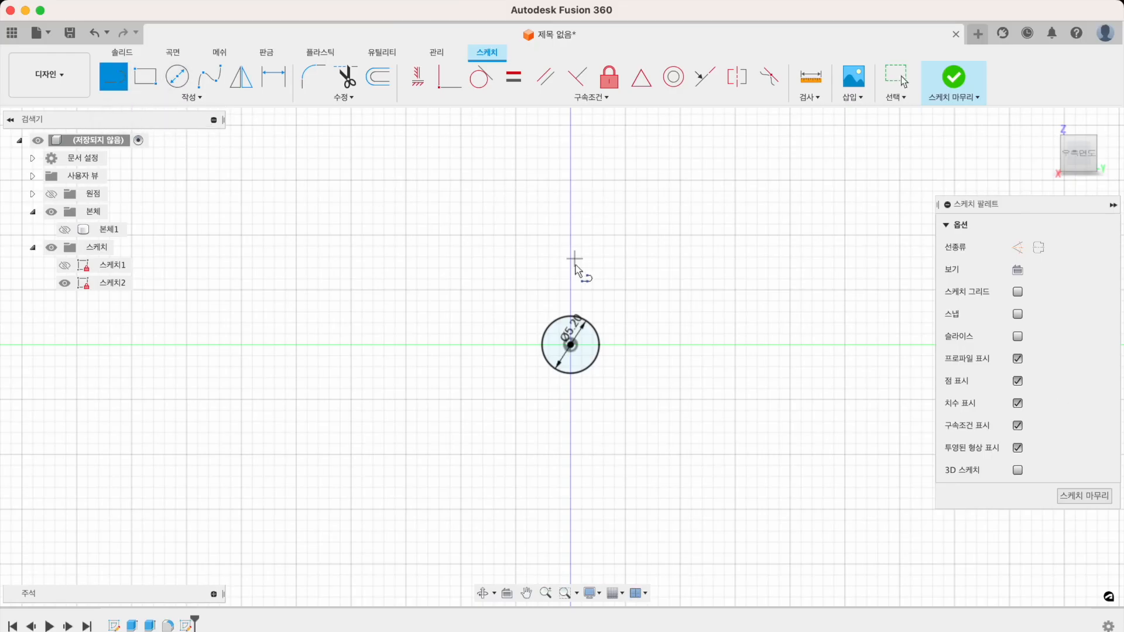
left_click(565, 300)
left_click(875, 300)
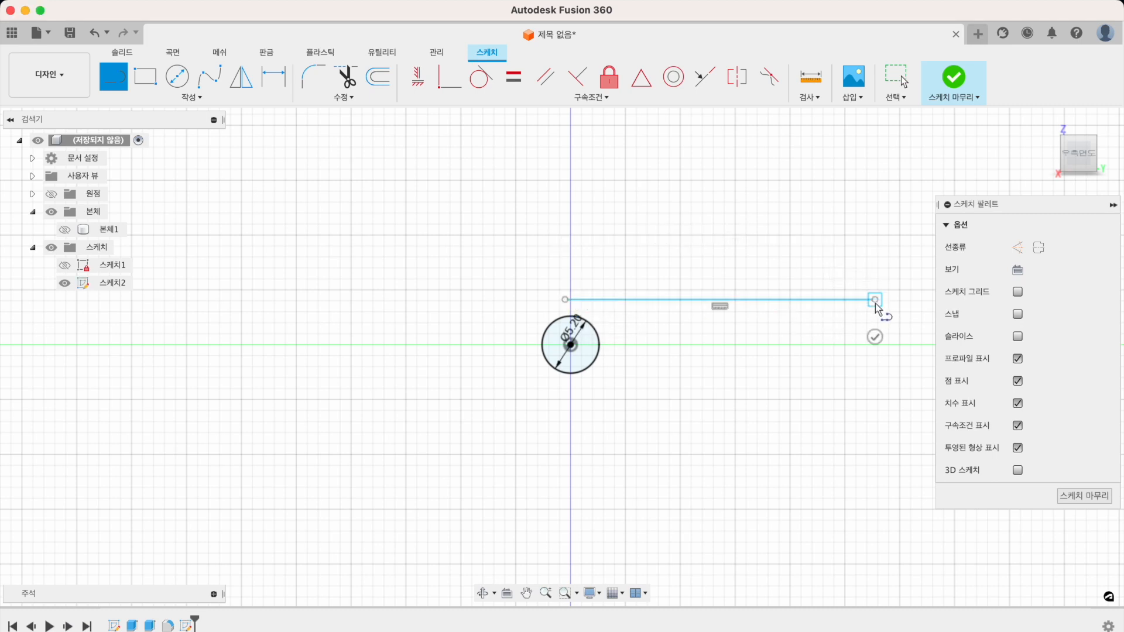
left_click(875, 384)
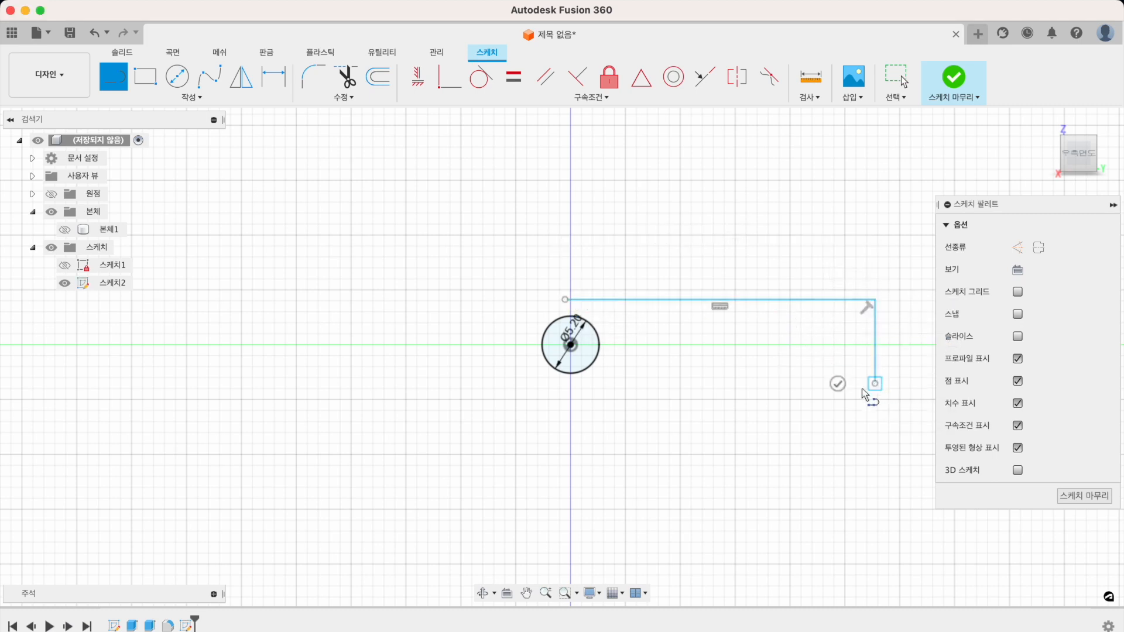
left_click(571, 384)
mouse_move(571, 384)
left_mouse_down()
mouse_move(556, 307)
mouse_move(566, 301)
left_mouse_up()
key("Escape")
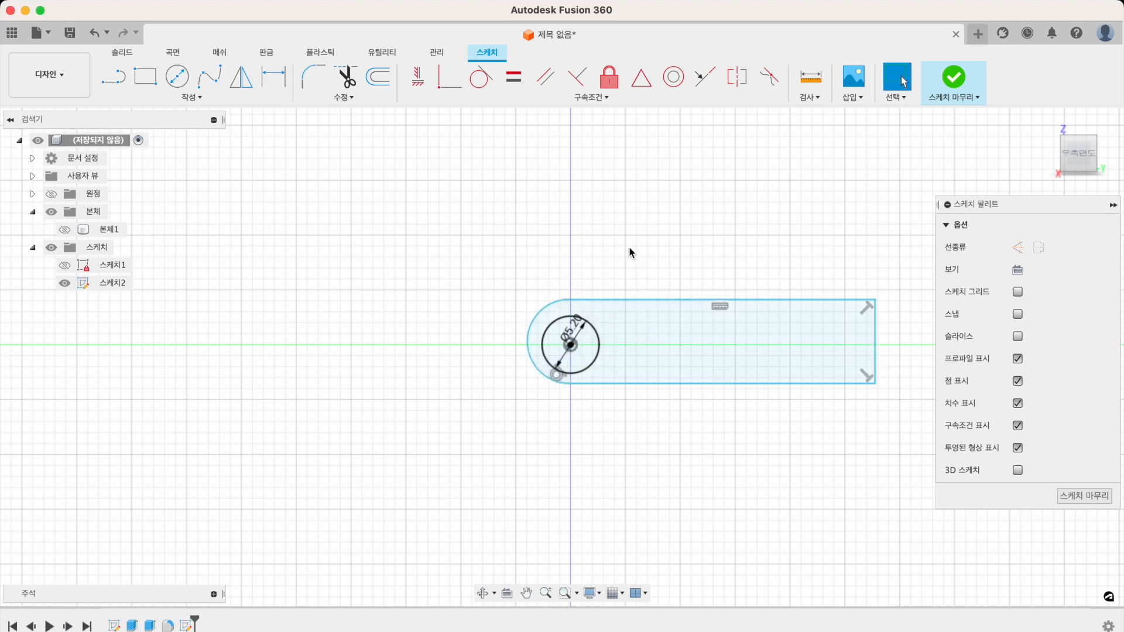
Make the end arc tangent to the outline's upper line and concentric with the 5.2 mm circle.
left_click(543, 314)
left_click(612, 301)
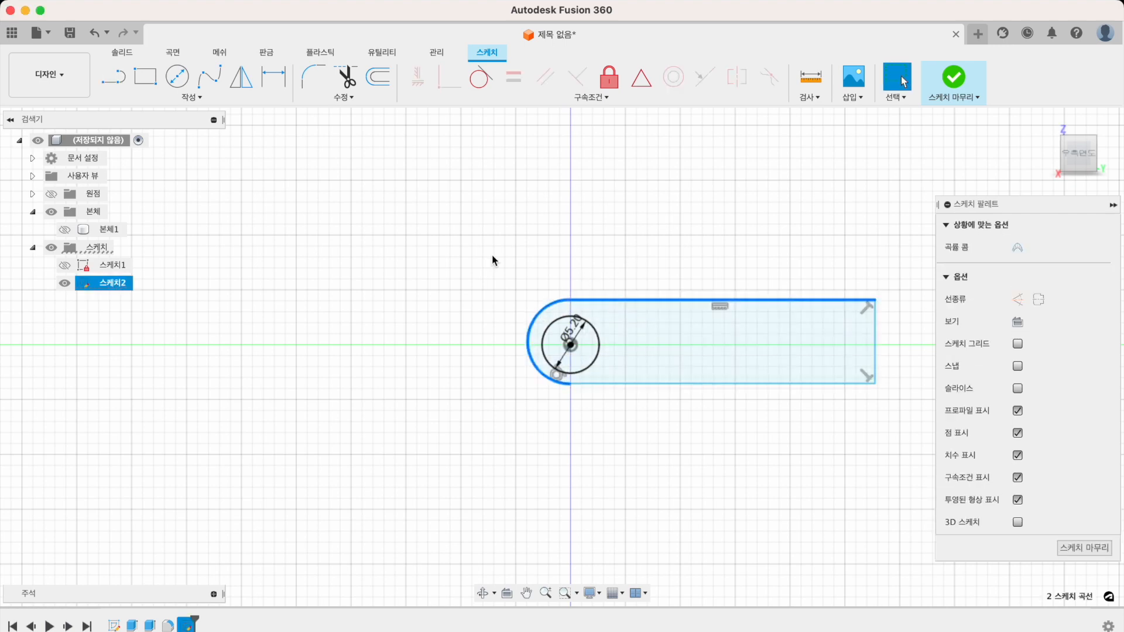
left_click(482, 86)
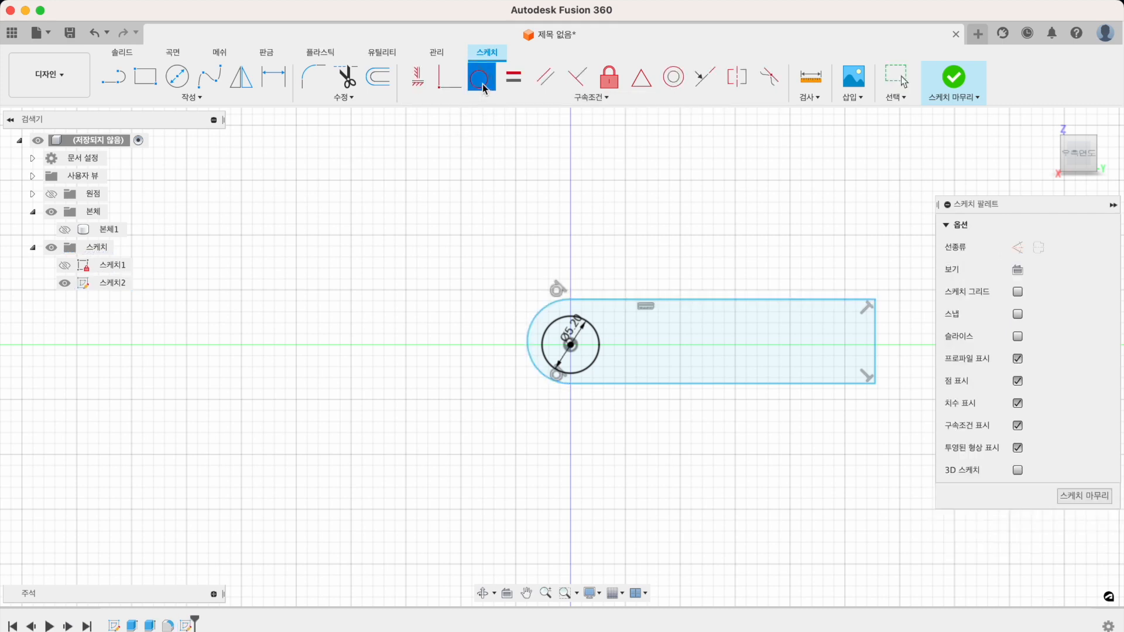
left_click(527, 333)
left_click(544, 340)
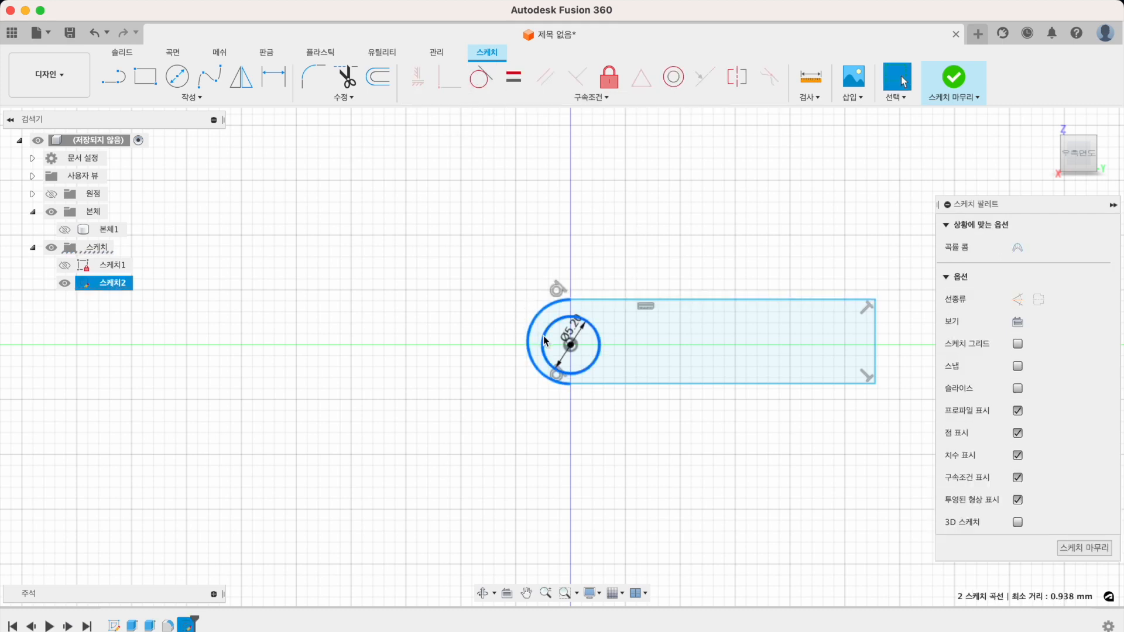
left_click(675, 79)
Check the side view in the PDF and dimension the outline's lower straight line at 25.4 mm.
key("super+Tab")
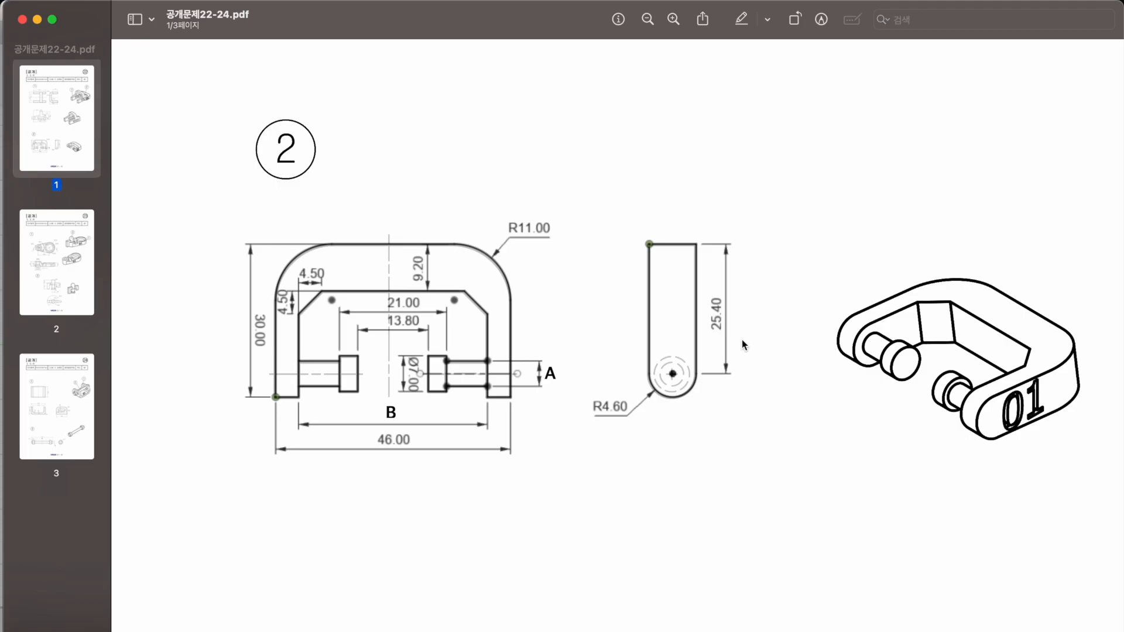
key("super+Tab")
left_click(700, 386)
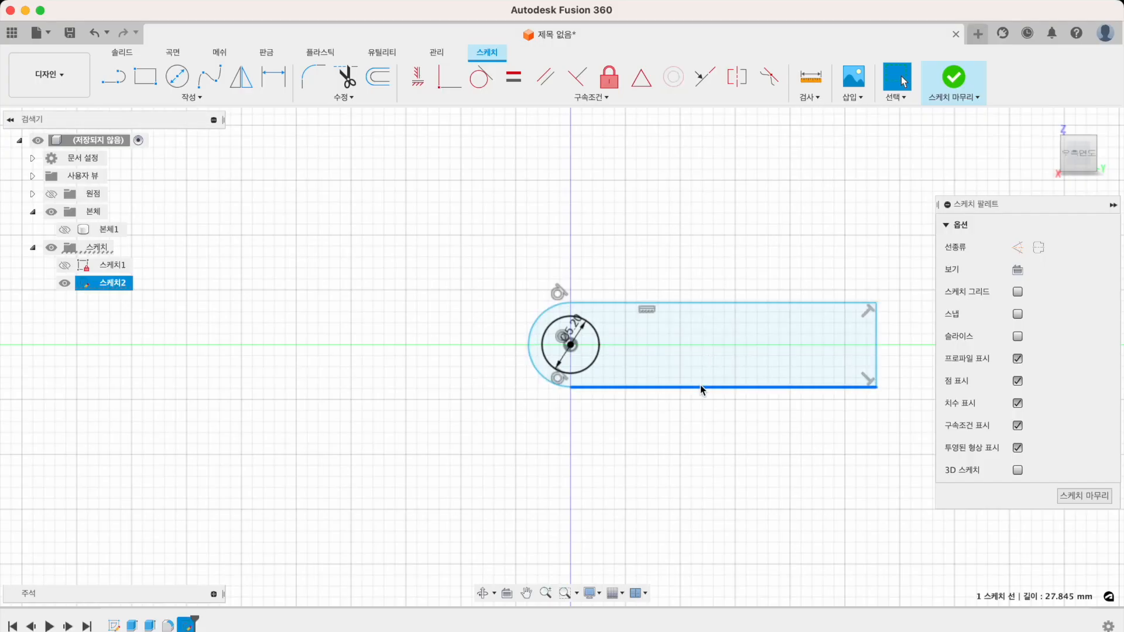
key("d")
left_click(697, 464)
type("25")
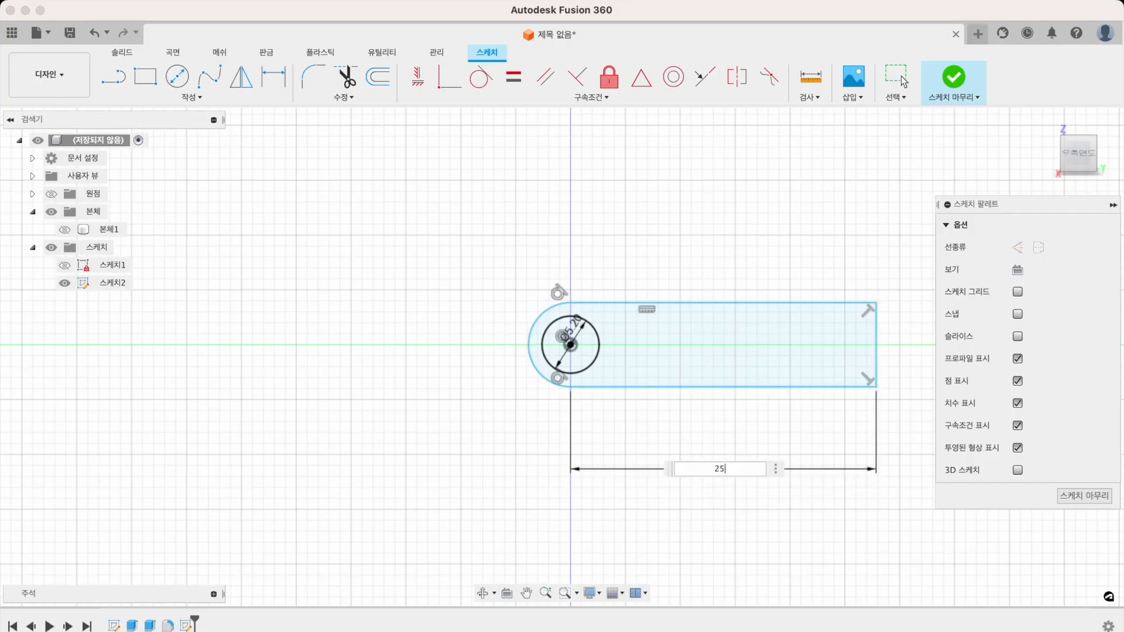
type(".4")
key("Return")
Check the end radius in the PDF and dimension the outline's left arc at a radius of 4.6 mm.
key("super+Tab")
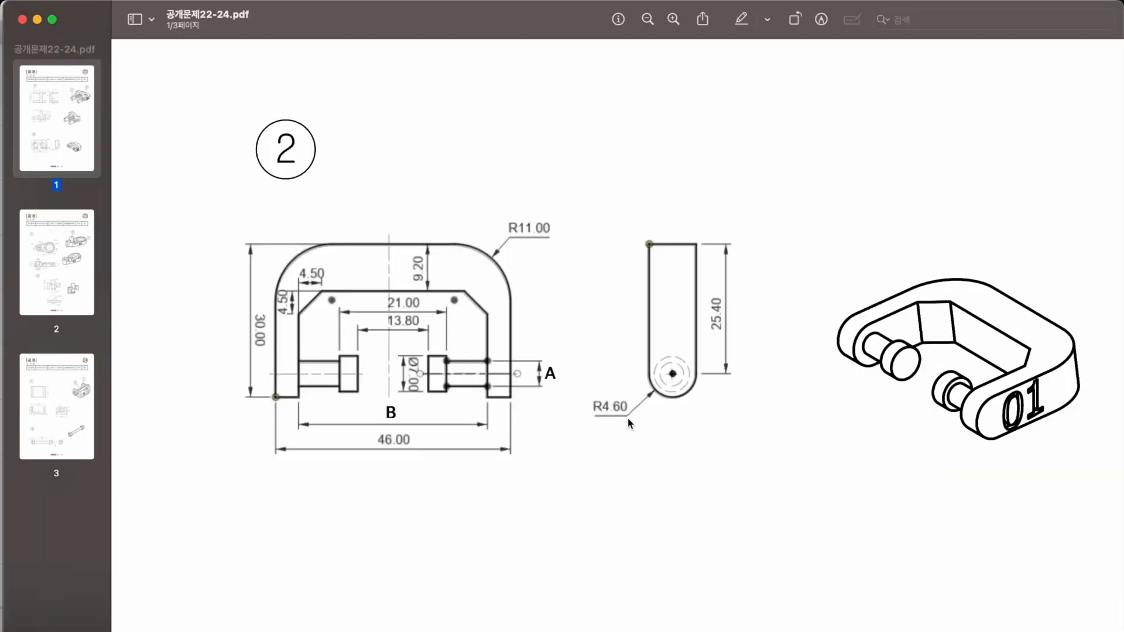
key("super+Tab")
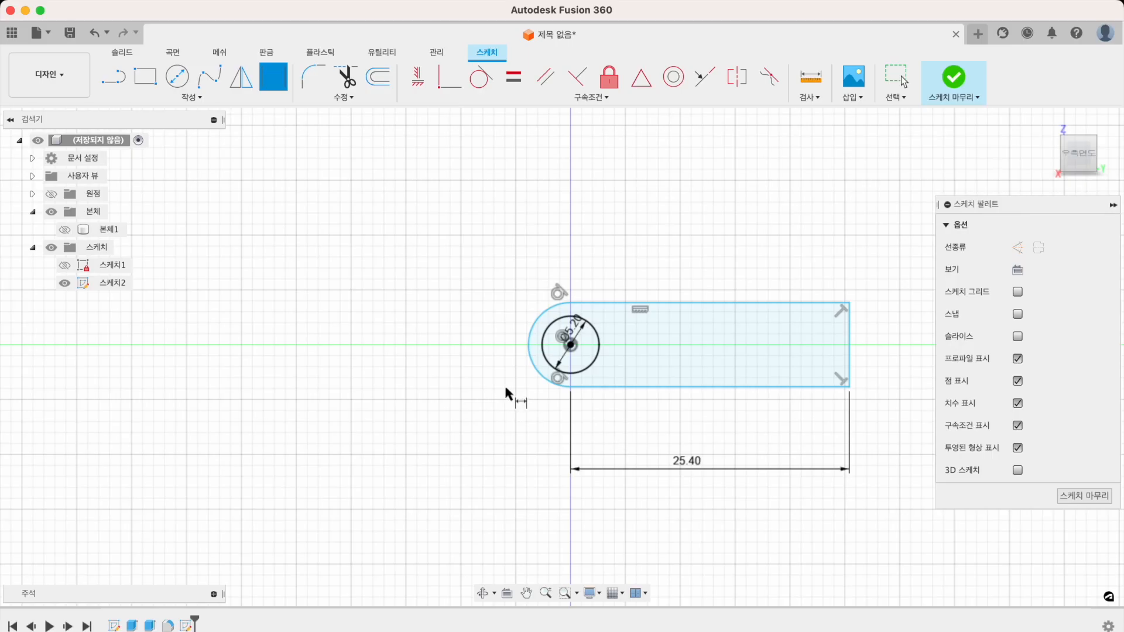
left_click(526, 363)
left_click(462, 369)
type("4")
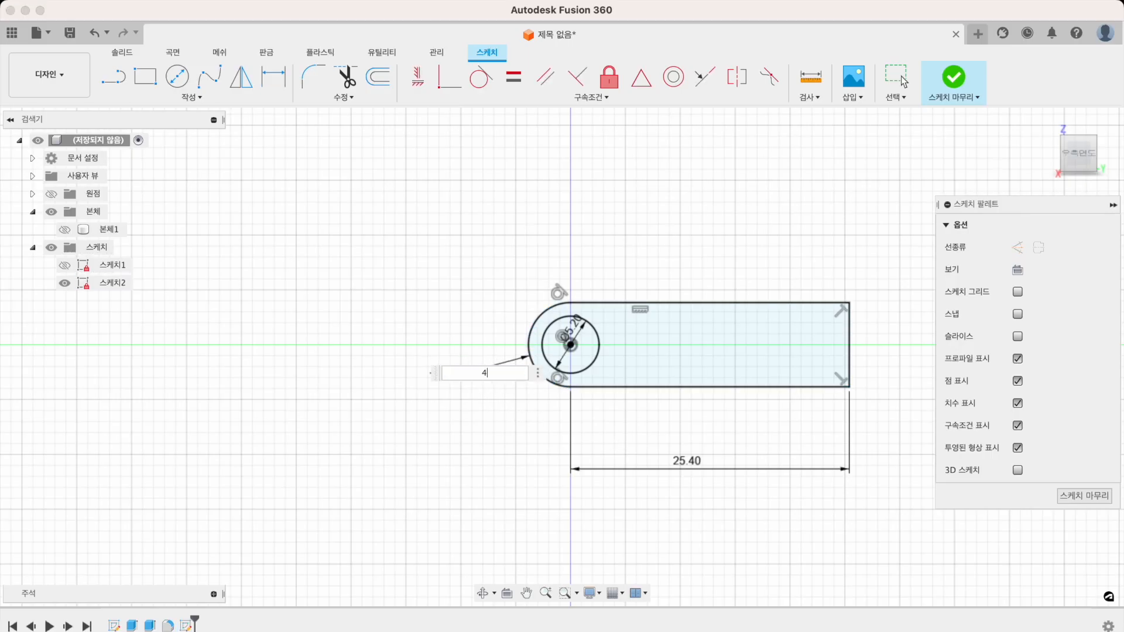
type(".6")
key("Return")
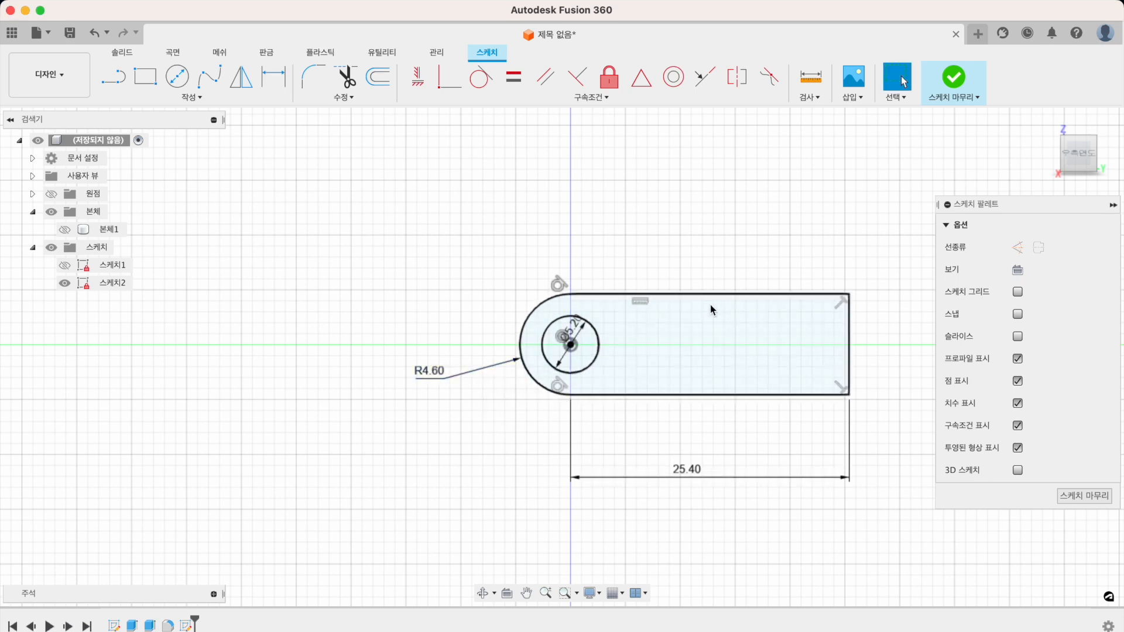
Consult the PDF and draw a vertical line across the outline near its right end, between the upper and lower edges.
key("super+Tab")
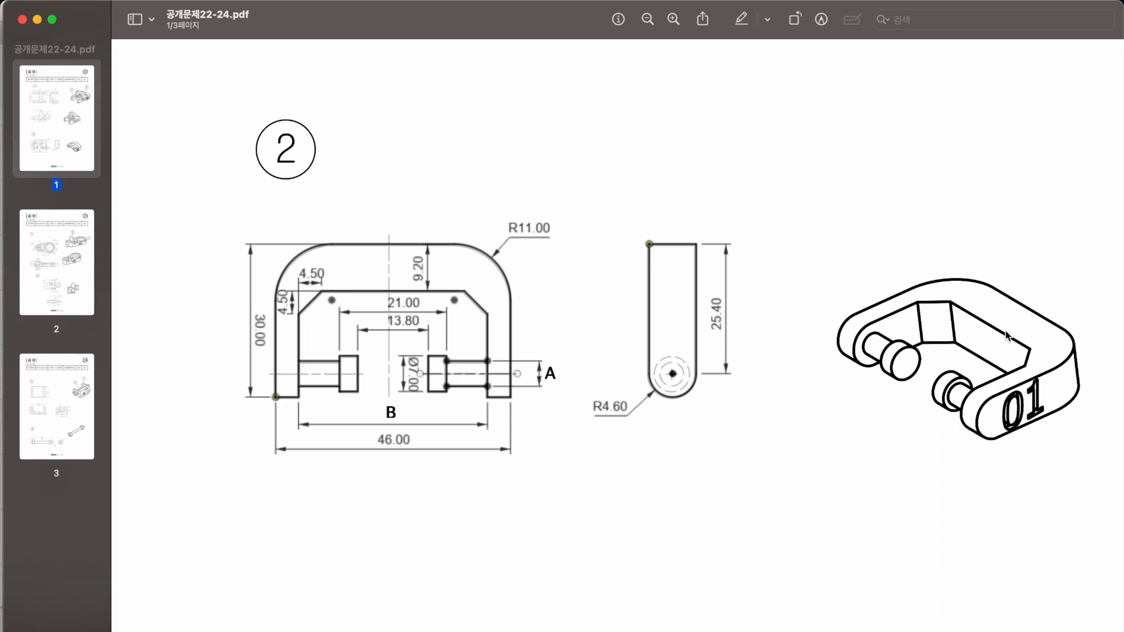
key("super+Tab")
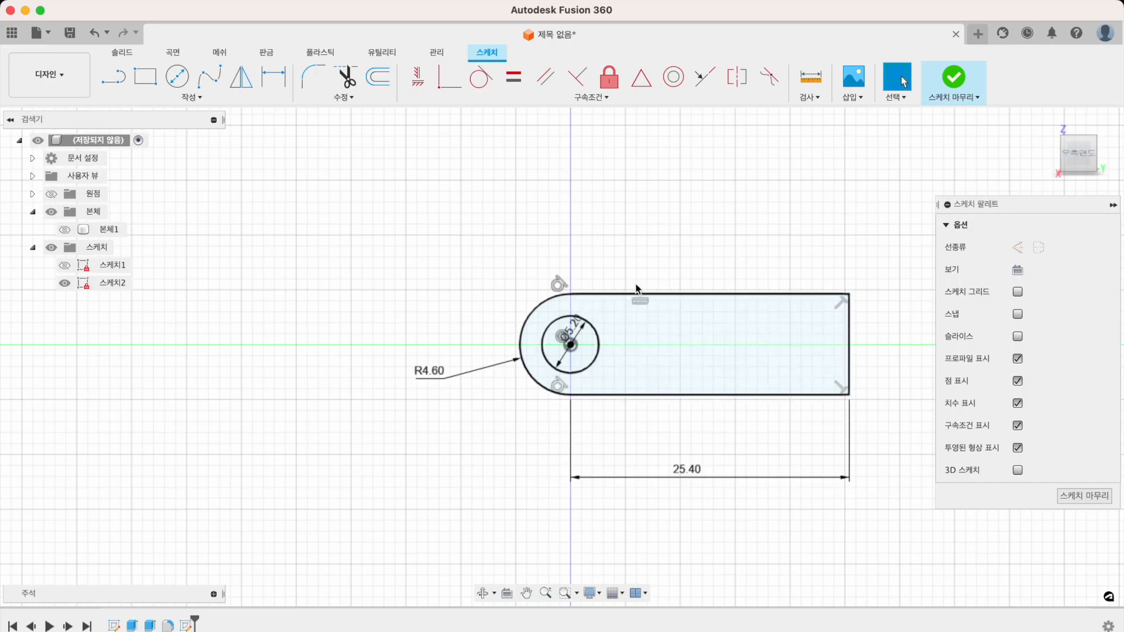
left_click(115, 86)
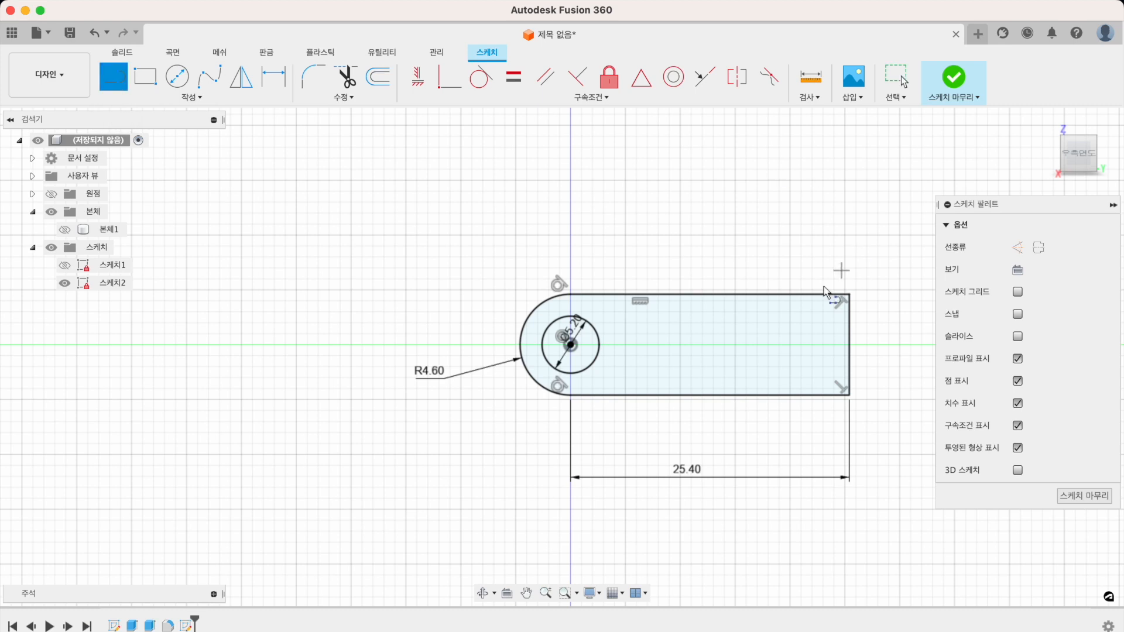
left_click(779, 294)
left_click(783, 394)
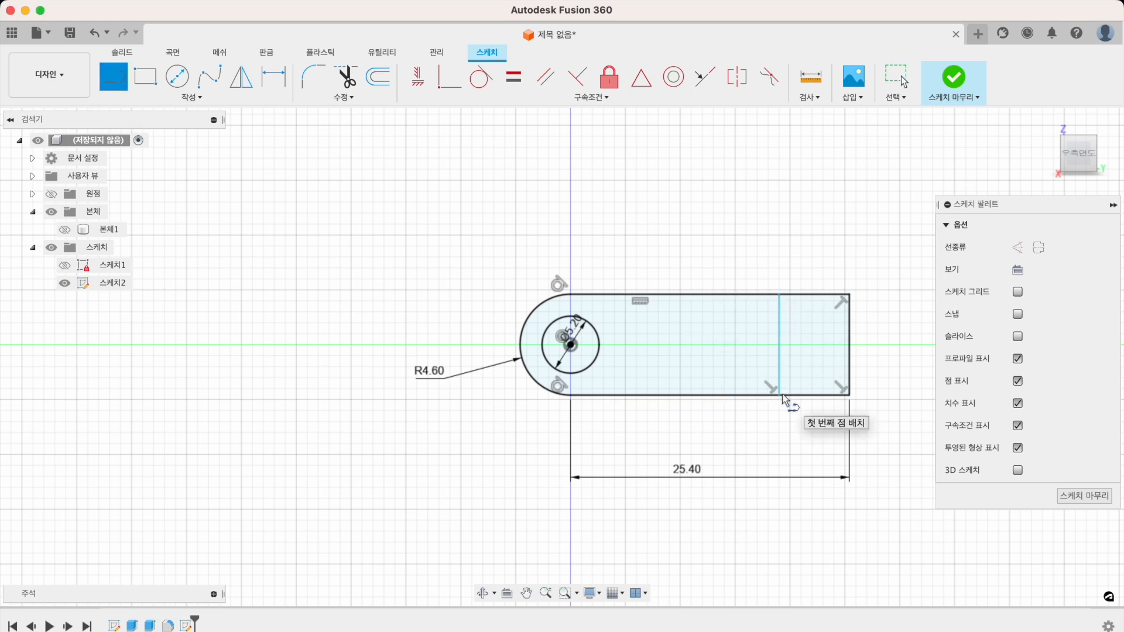
Check the thickness in the PDF and dimension the vertical cross line at 9.2 mm from the outline's right edge.
key("super+Tab")
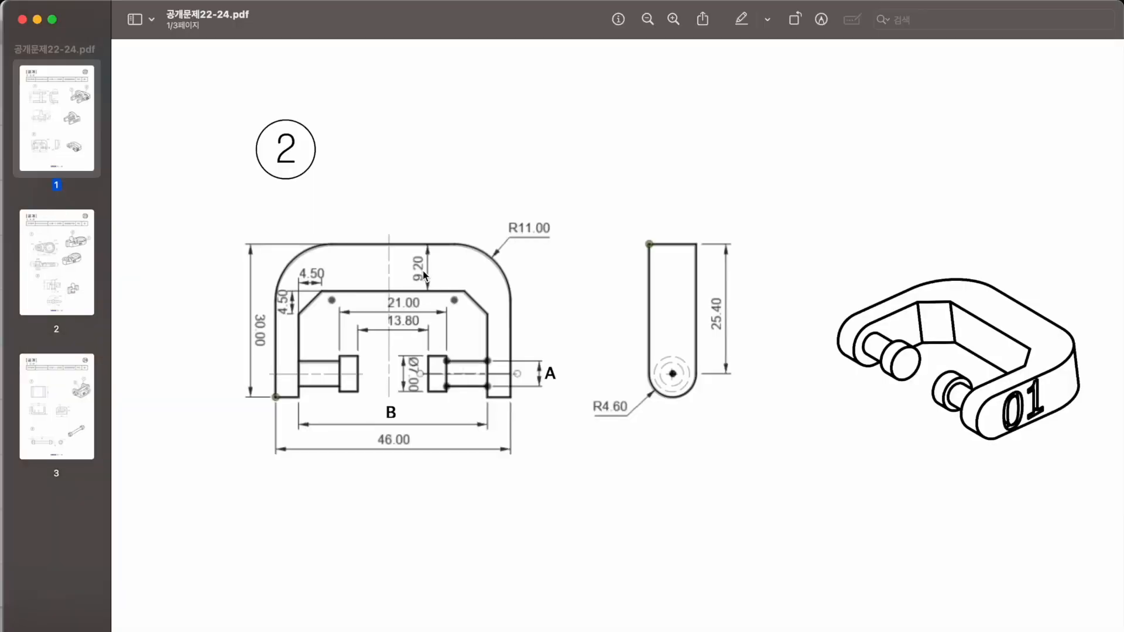
key("super+Tab")
key("Escape")
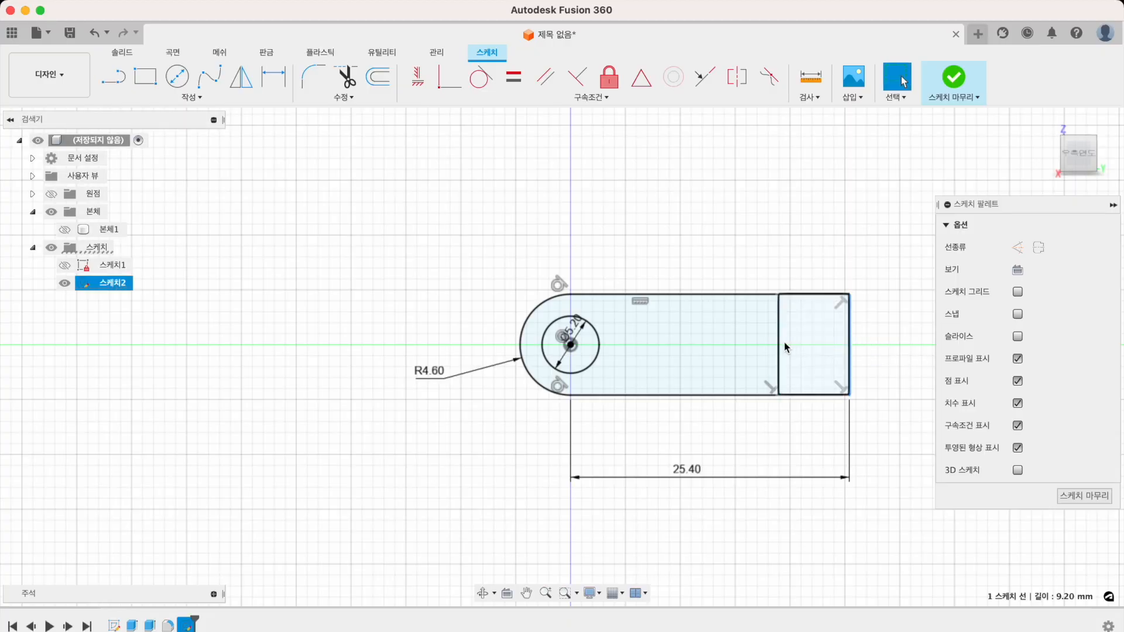
left_click(780, 351, "shift")
key("d")
left_click(805, 226)
type("9.2")
key("Return")
Check the pin head size in the PDF and draw a 7 mm diameter circle concentric with the existing small circle.
key("super+Tab")
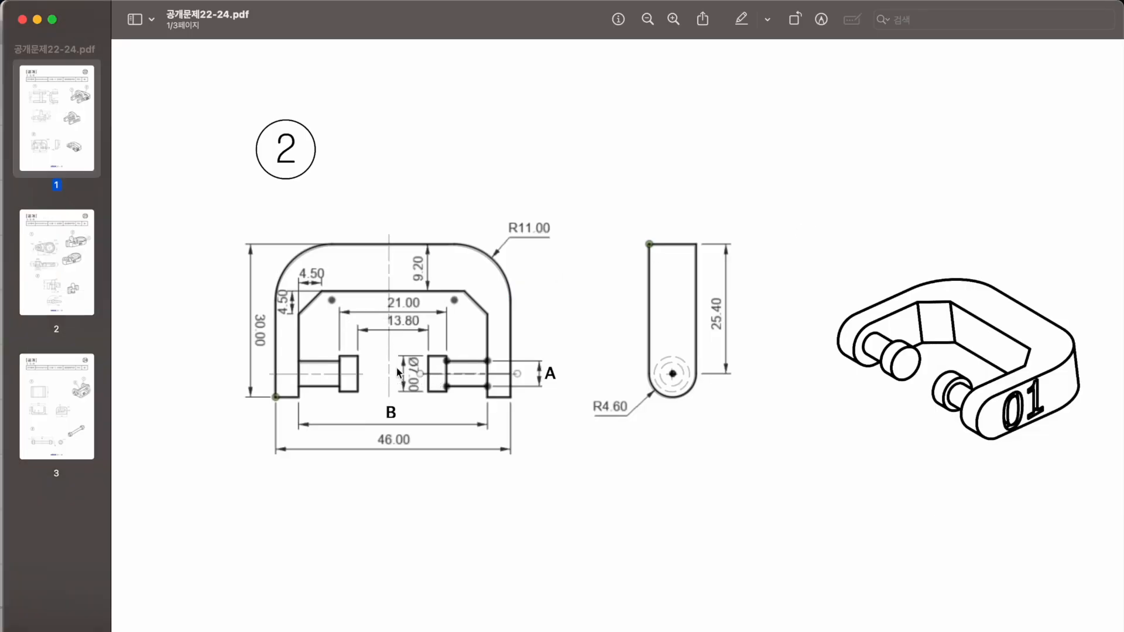
key("super+Tab")
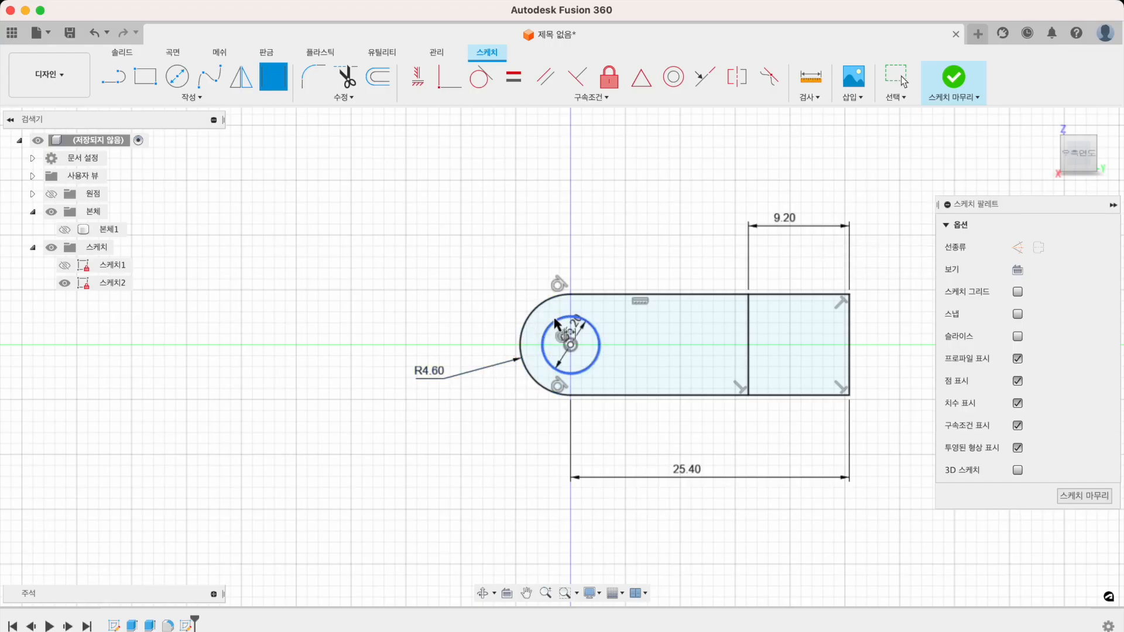
key("c")
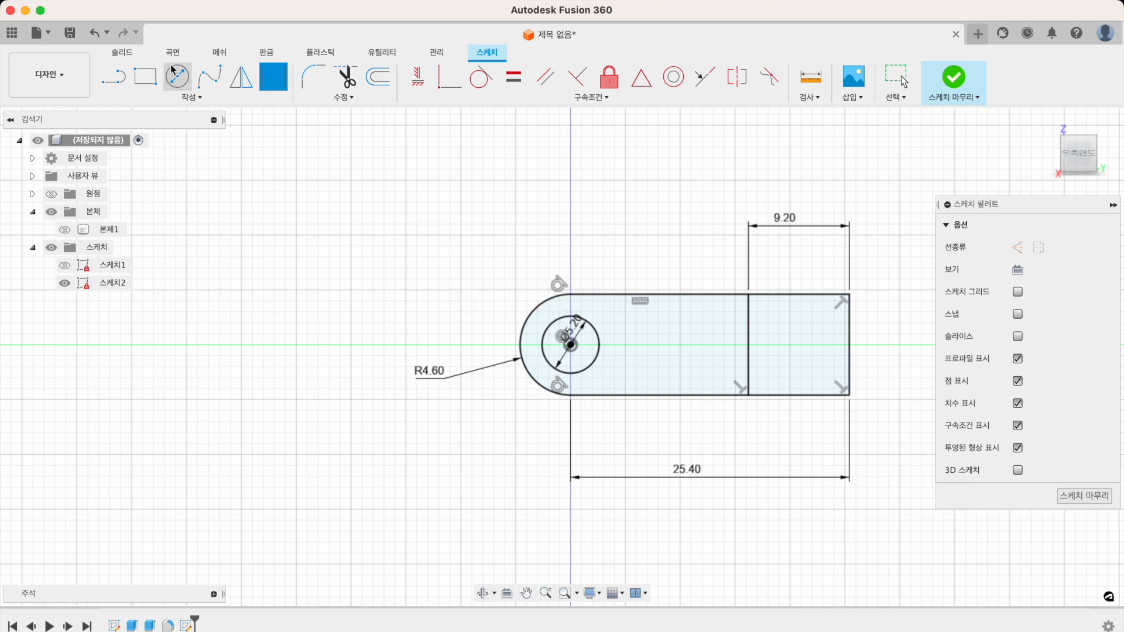
left_click(570, 346)
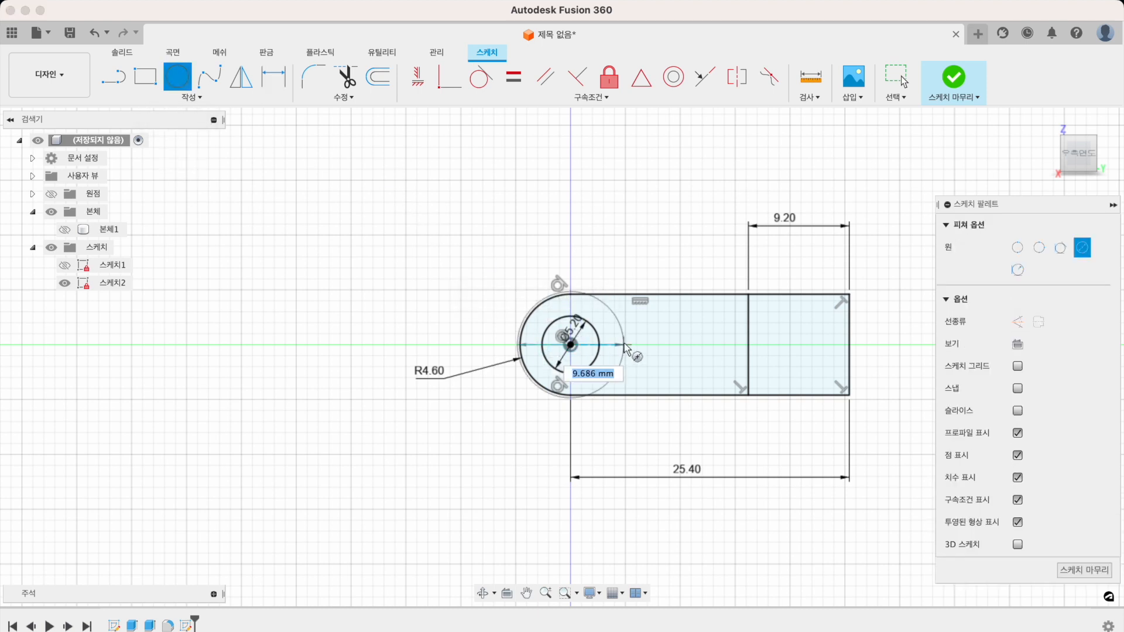
type("7")
key("Return")
left_click(905, 80)
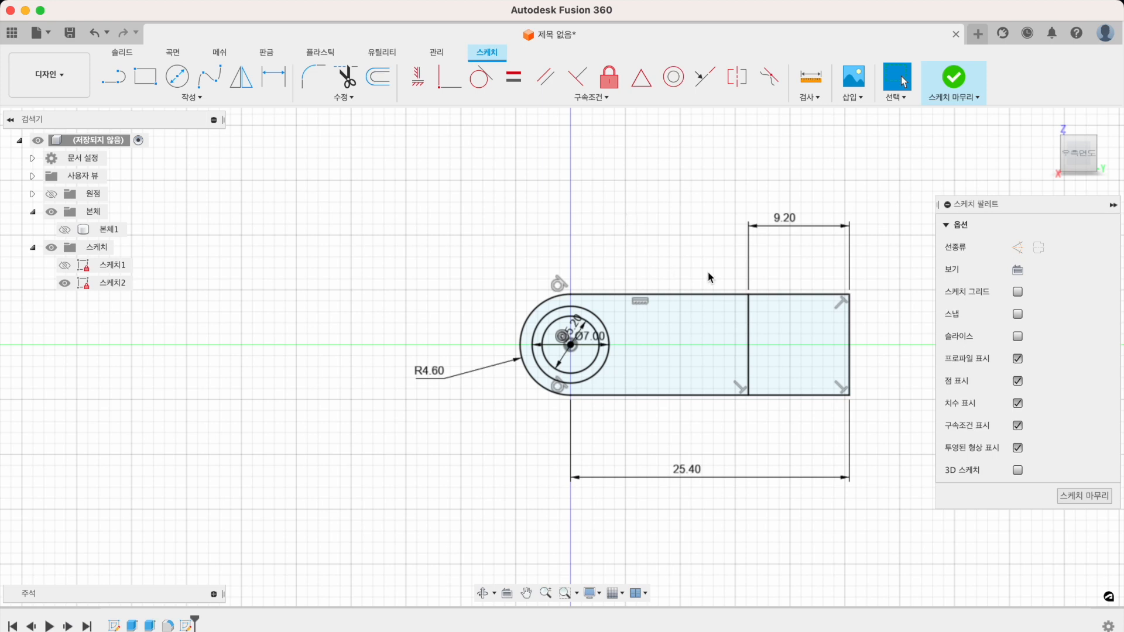
Check the overall width in the PDF and extrude all four regions of the side-profile sketch symmetrically to a 46 mm whole length as a new body.
key("super+Tab")
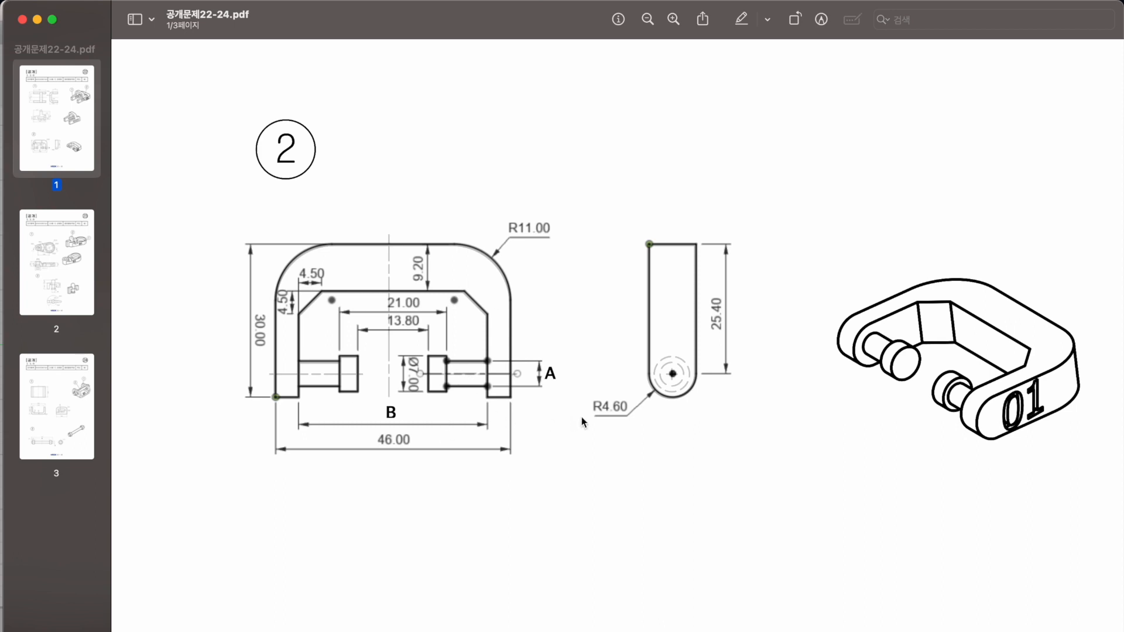
key("super+Tab")
mouse_move(712, 479)
scroll(712, 479, "down", 5, "shift")
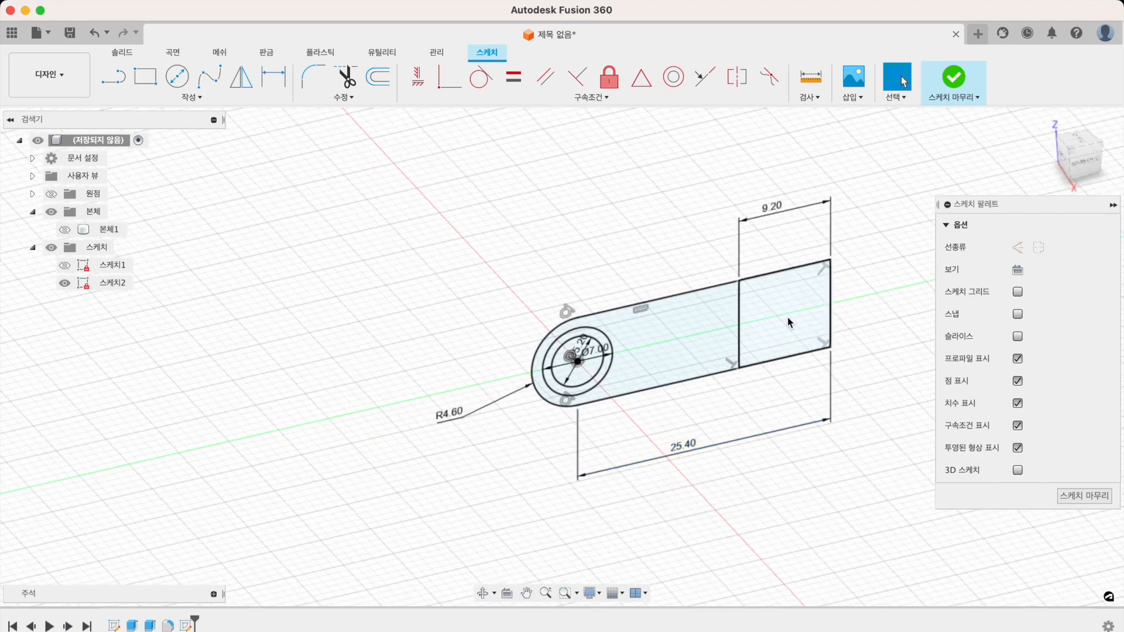
left_click(792, 322)
key("super+Tab")
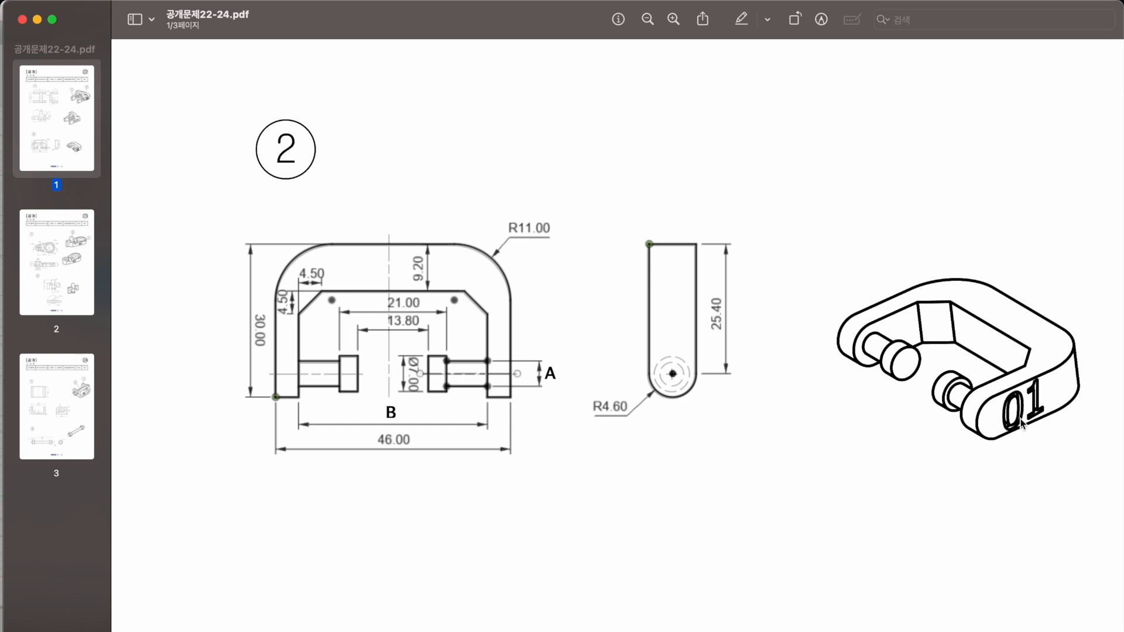
key("super+Tab")
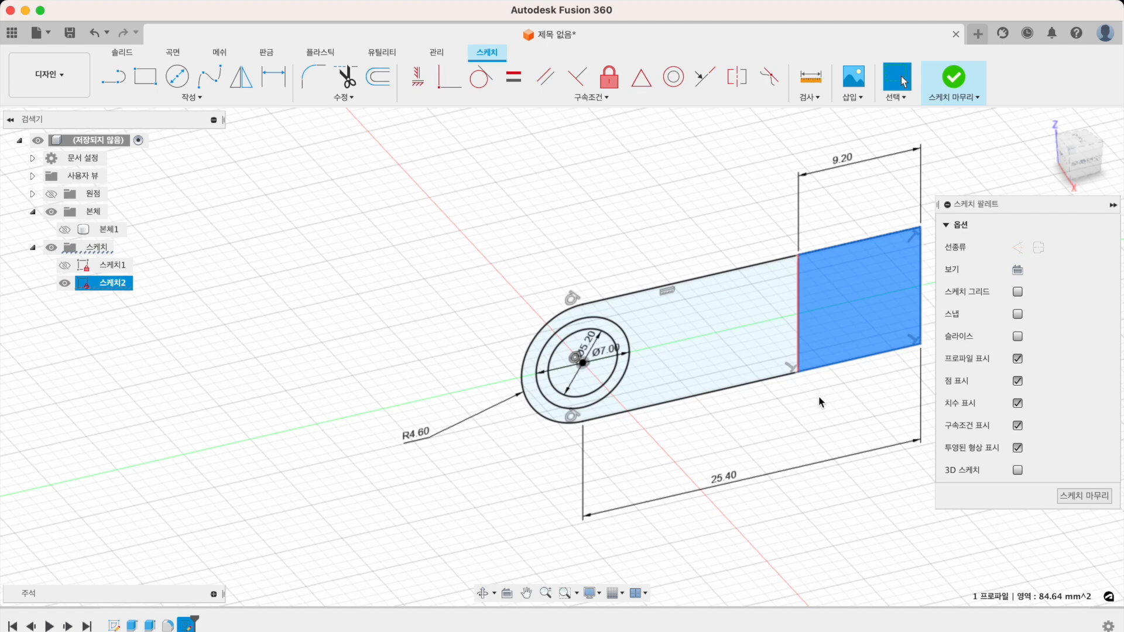
left_click(729, 322, "shift")
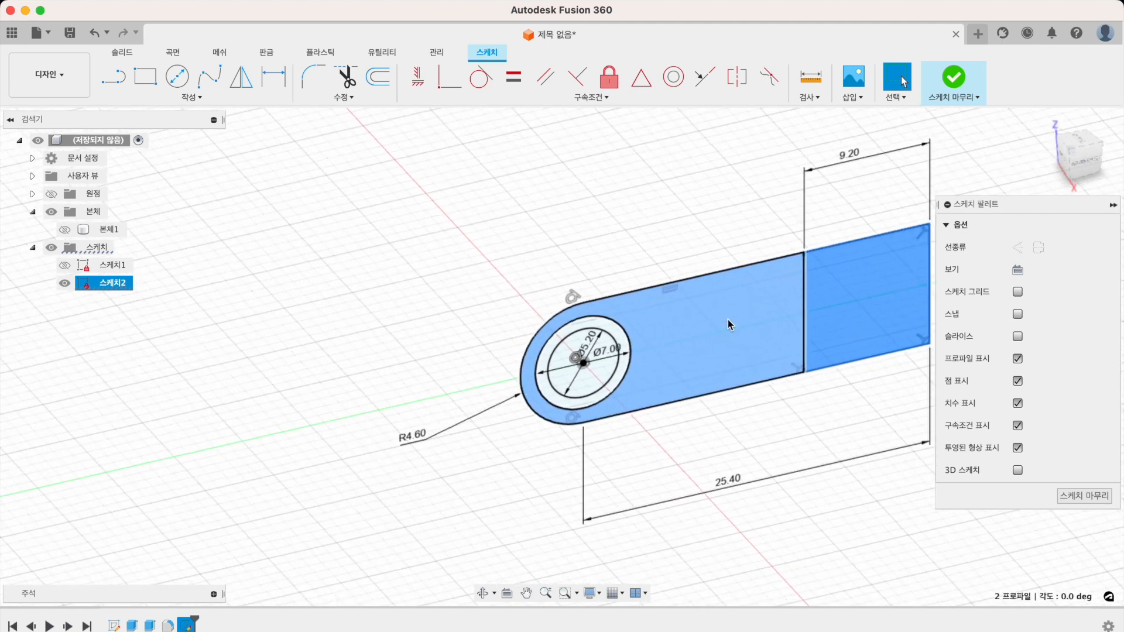
scroll(728, 324, "right", 5)
left_click(508, 401, "shift")
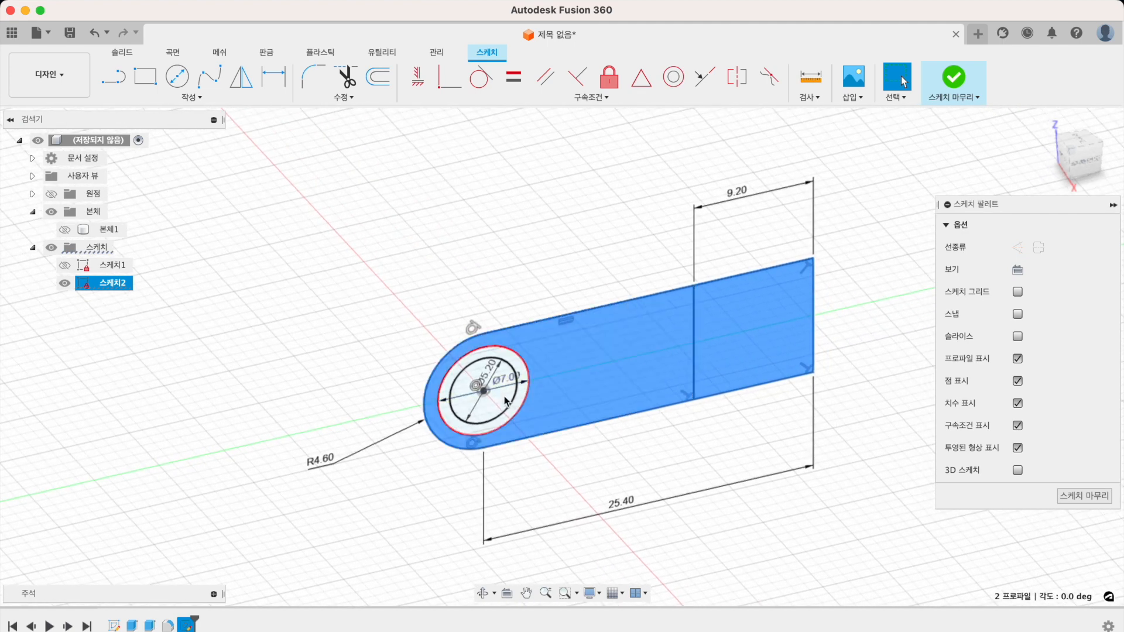
left_click(524, 397, "shift")
scroll(577, 219, "down", 3)
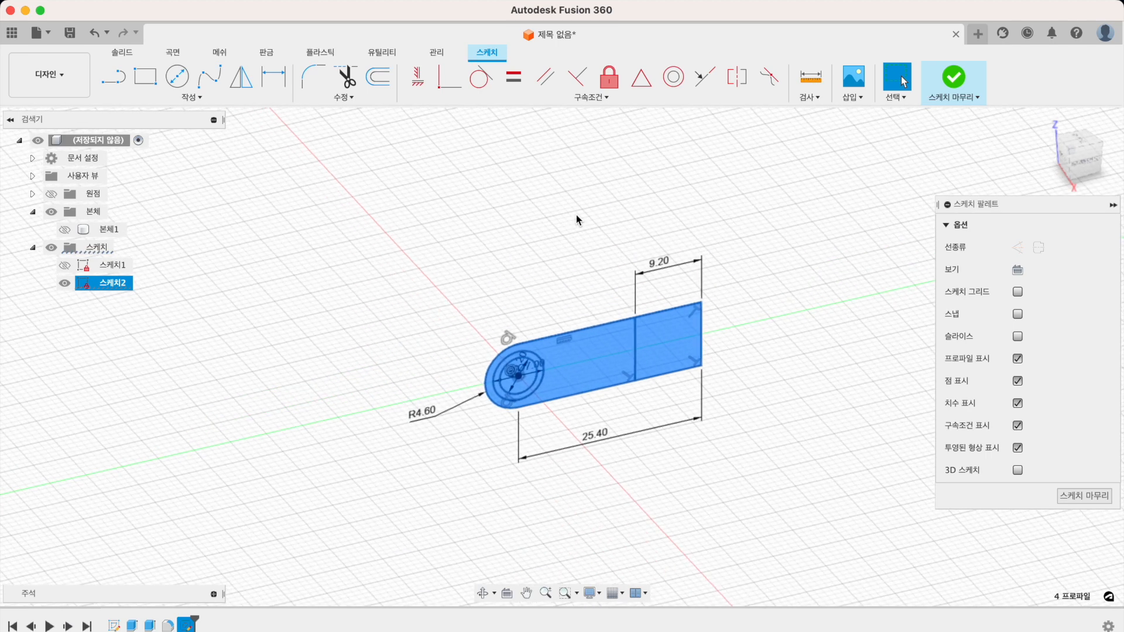
key("e")
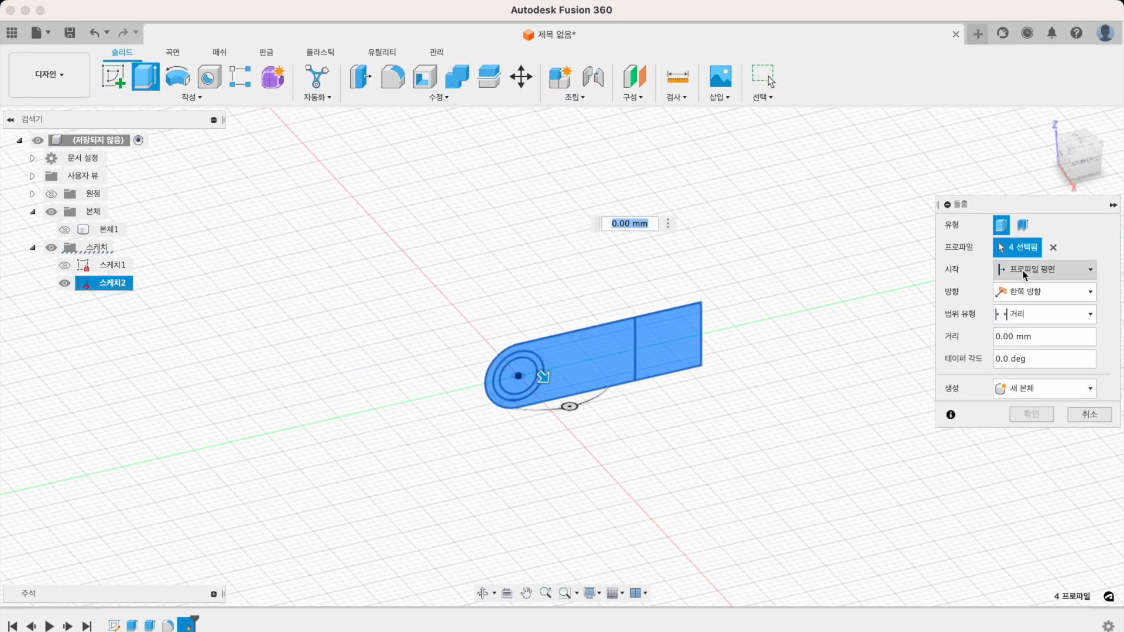
left_click(1045, 292)
left_click(1020, 342)
left_click(1023, 337)
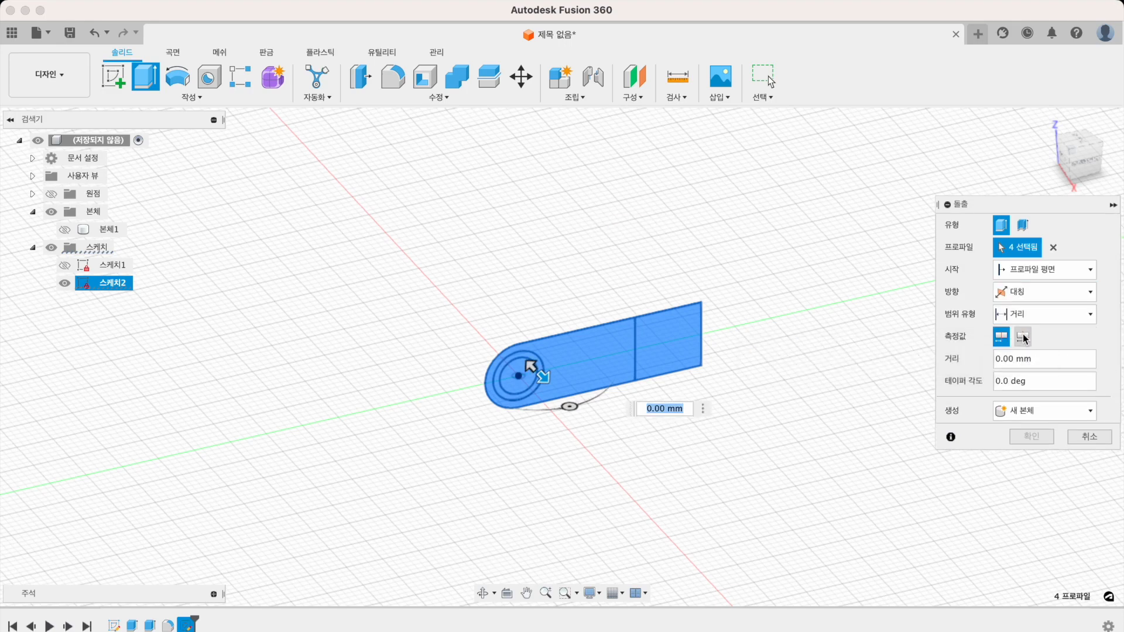
key("super+Tab")
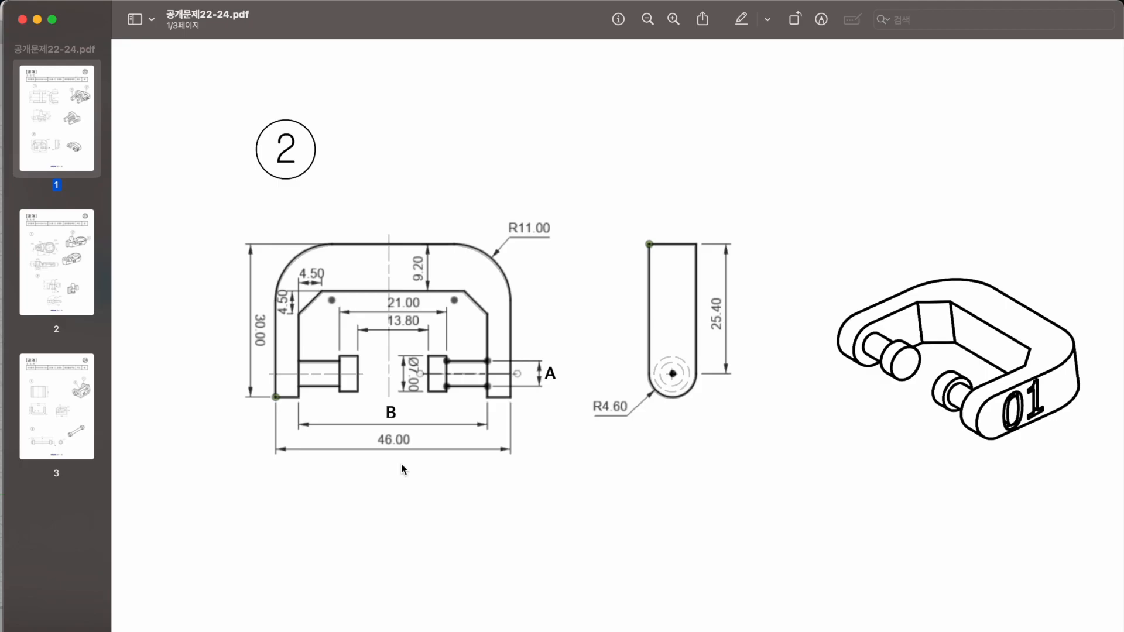
key("super+Tab")
left_click(645, 409)
type("46")
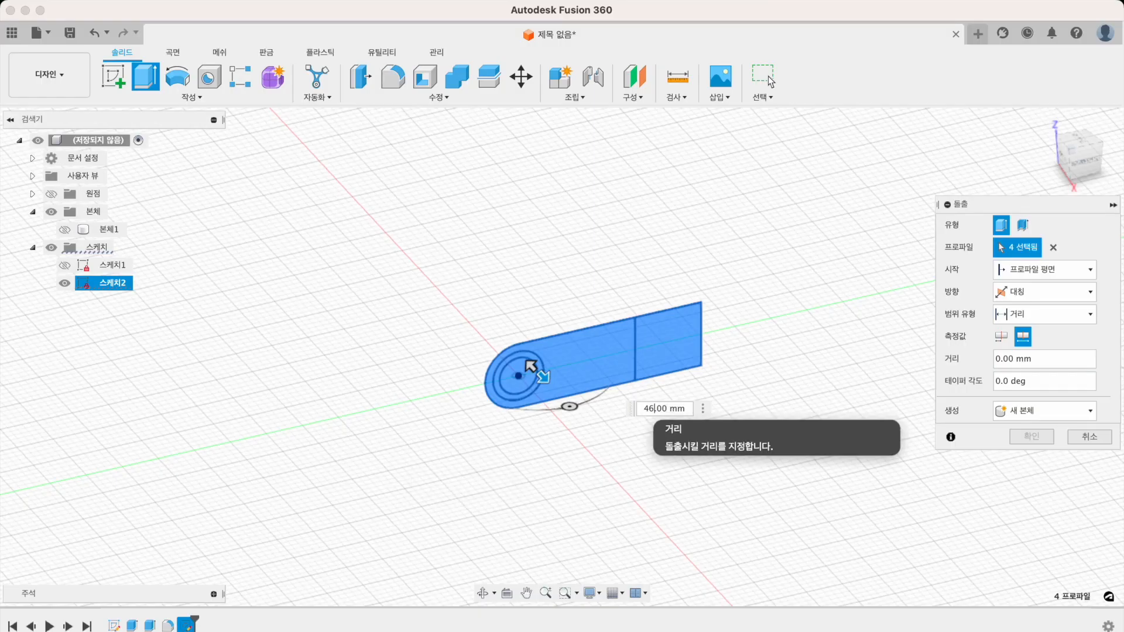
left_click(1032, 437)
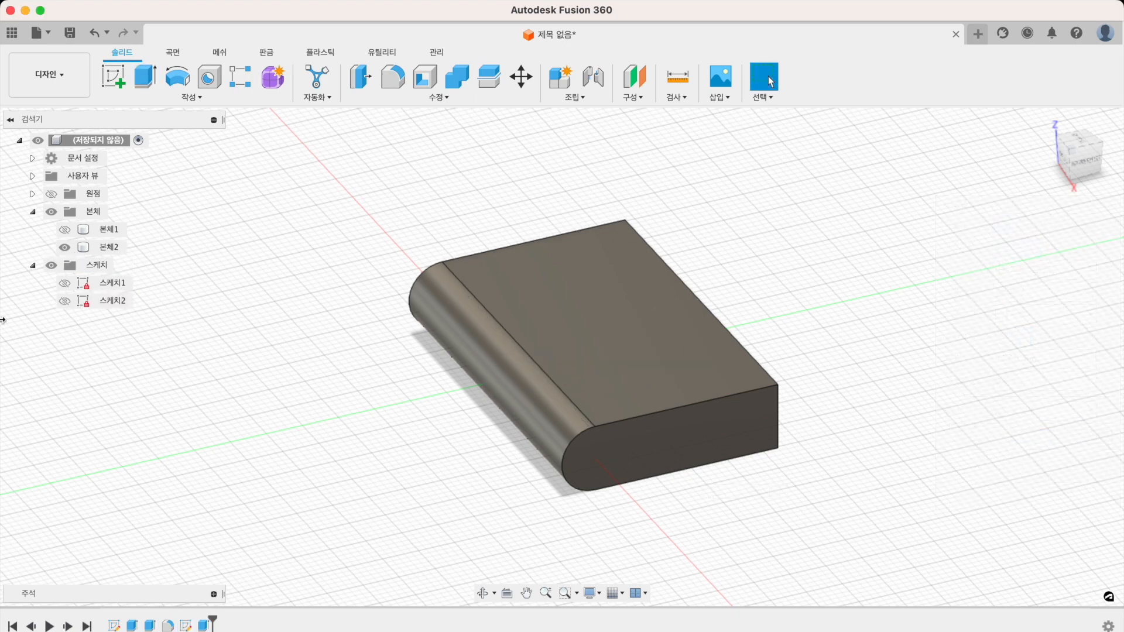
Show sketch 2, consult the PDF for width B, and cut the rounded-end region and both circle regions symmetrically to a 37.8 mm whole length.
left_click(594, 340)
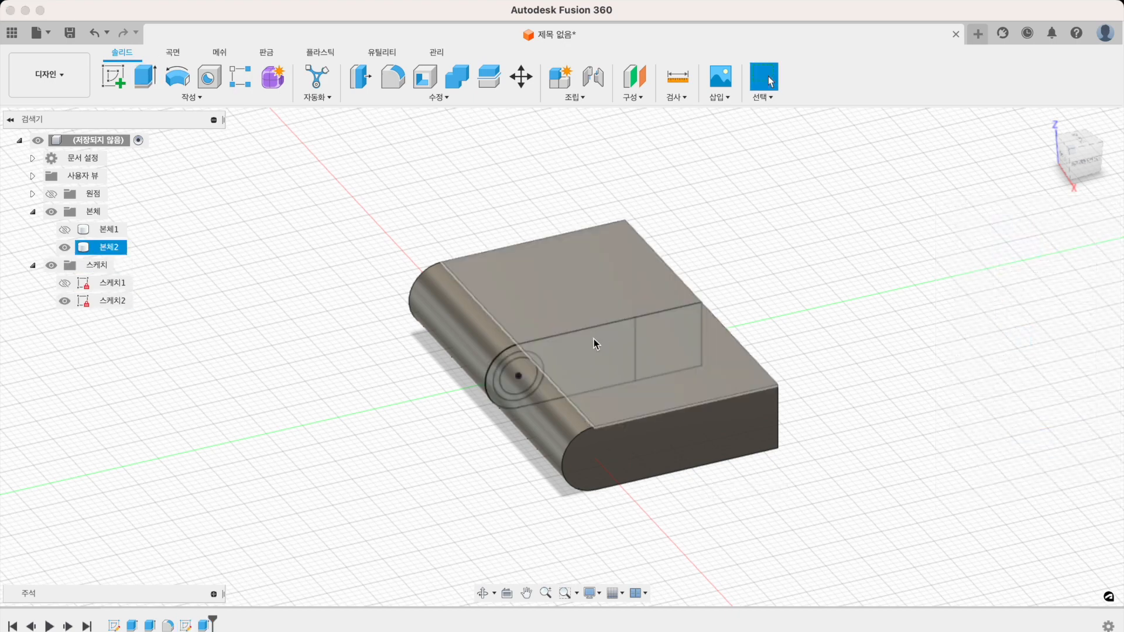
key("e")
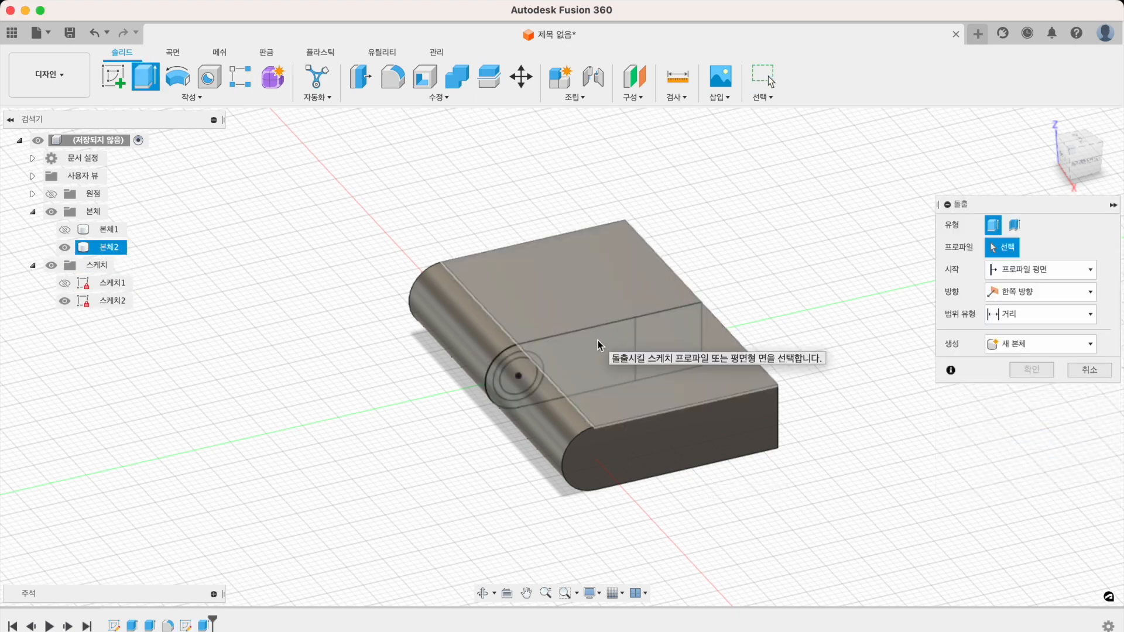
left_click(599, 344)
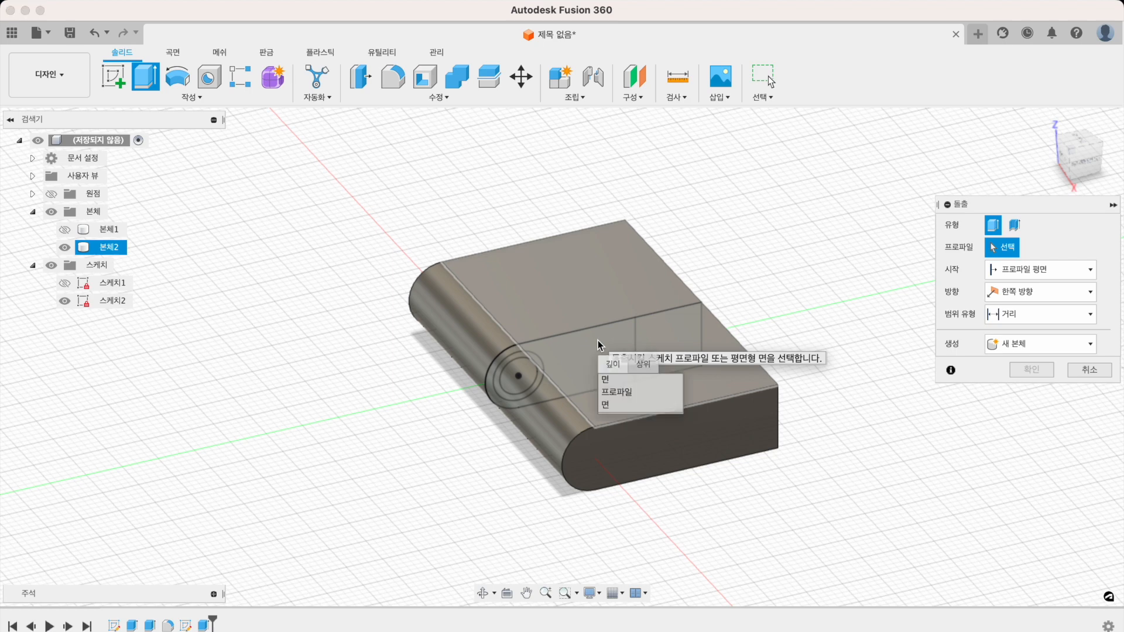
left_click(617, 392)
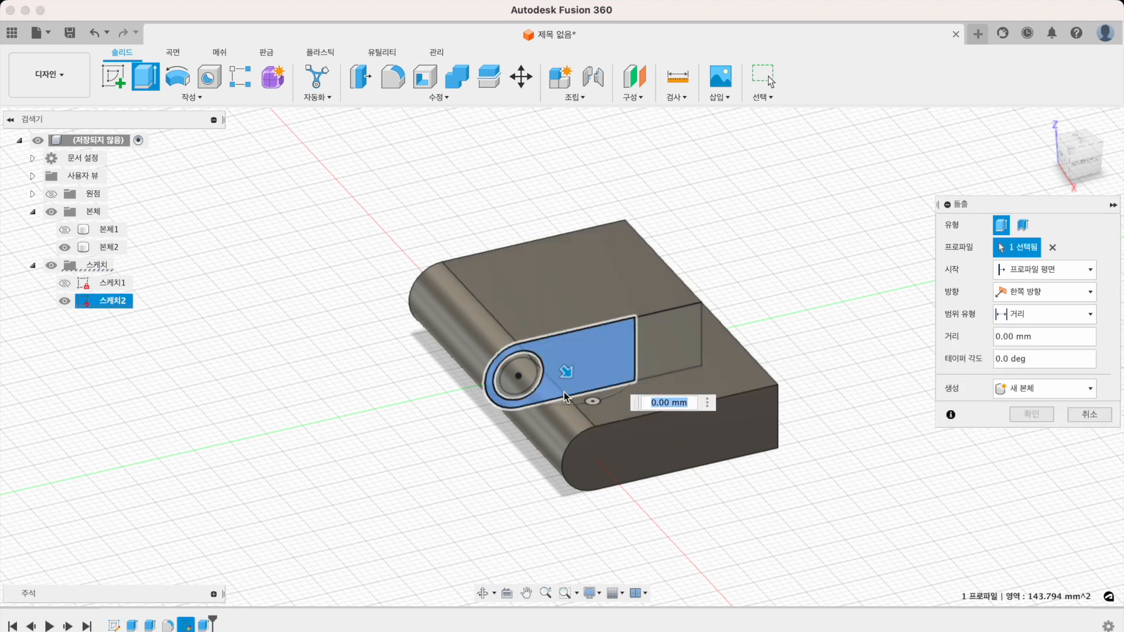
left_click(537, 373)
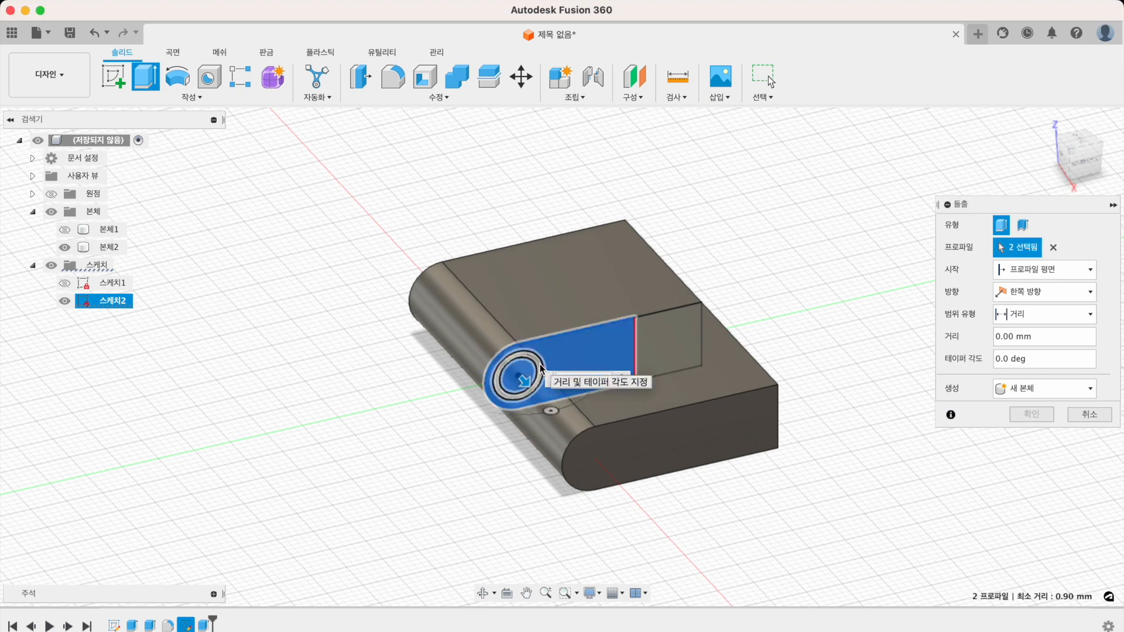
key("super+Tab")
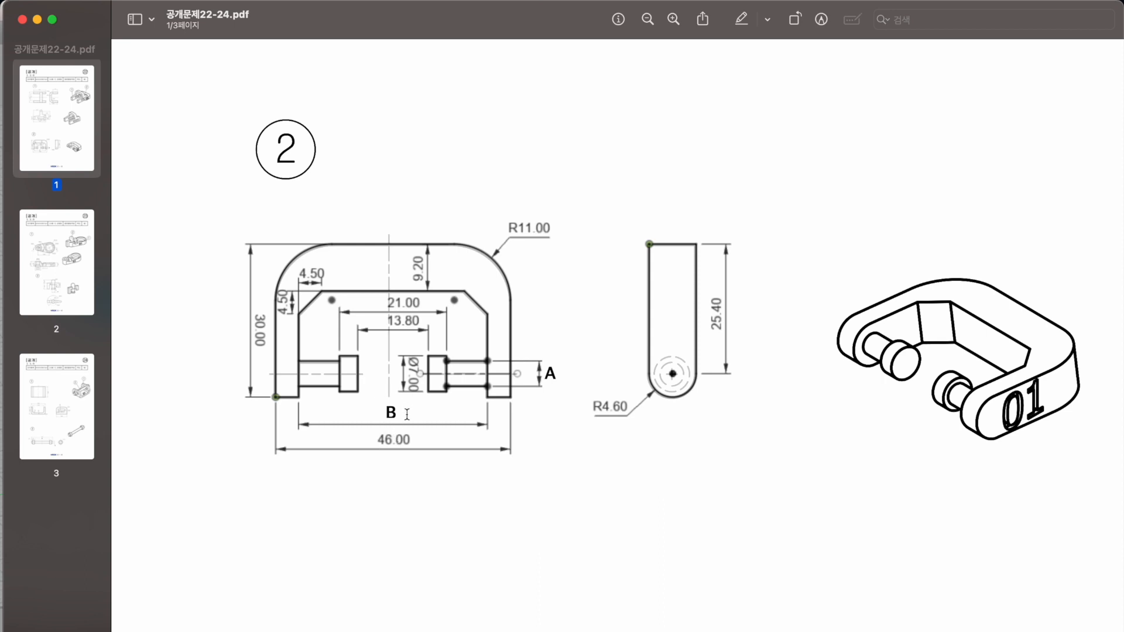
scroll(711, 139, "up", 10)
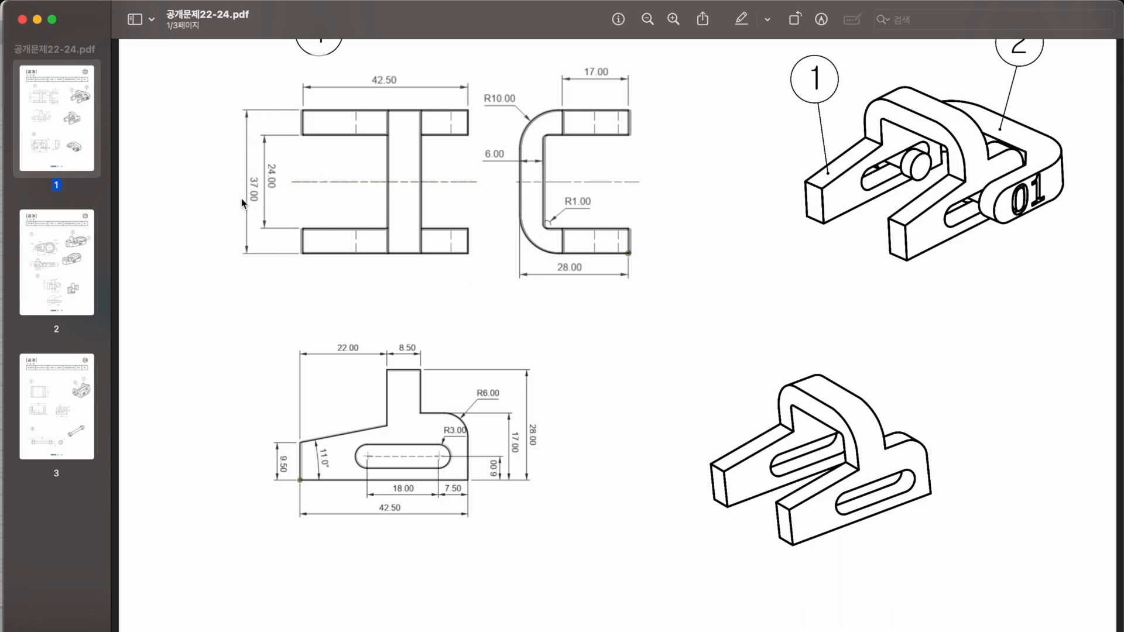
scroll(473, 346, "down", 3)
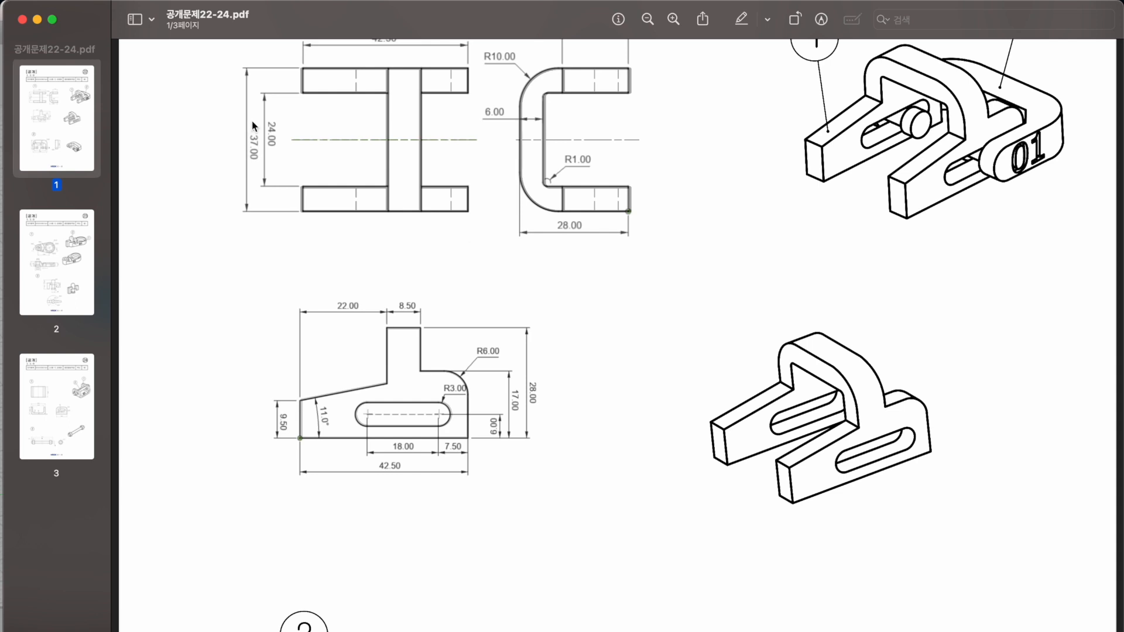
scroll(575, 370, "down", 10)
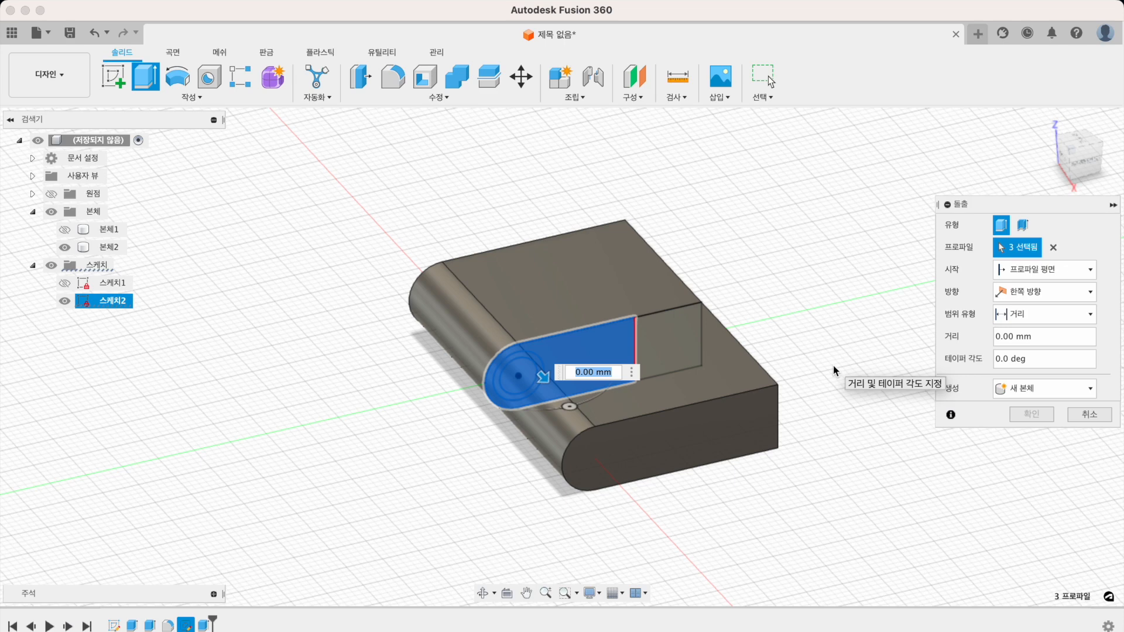
type("37.8")
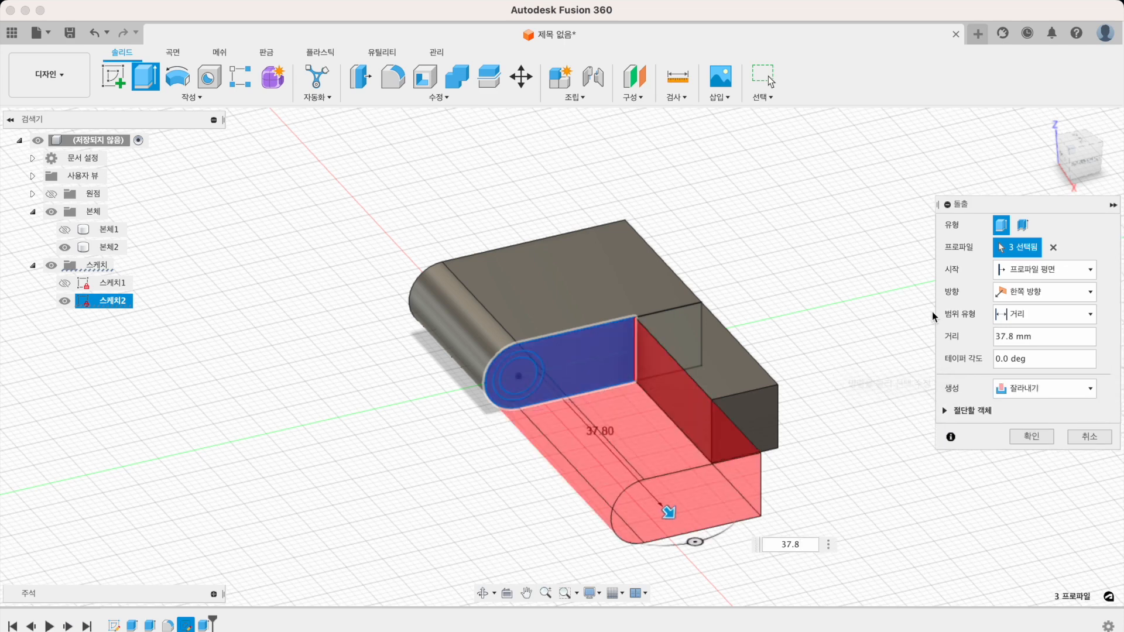
left_click(1062, 293)
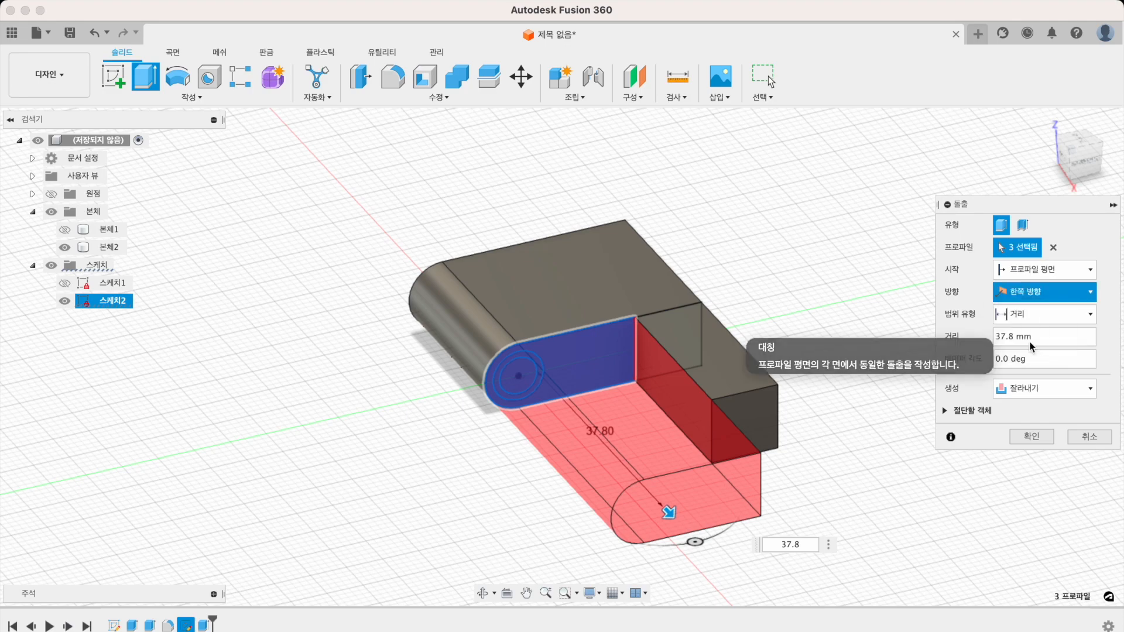
left_click(1018, 343)
left_click(1024, 336)
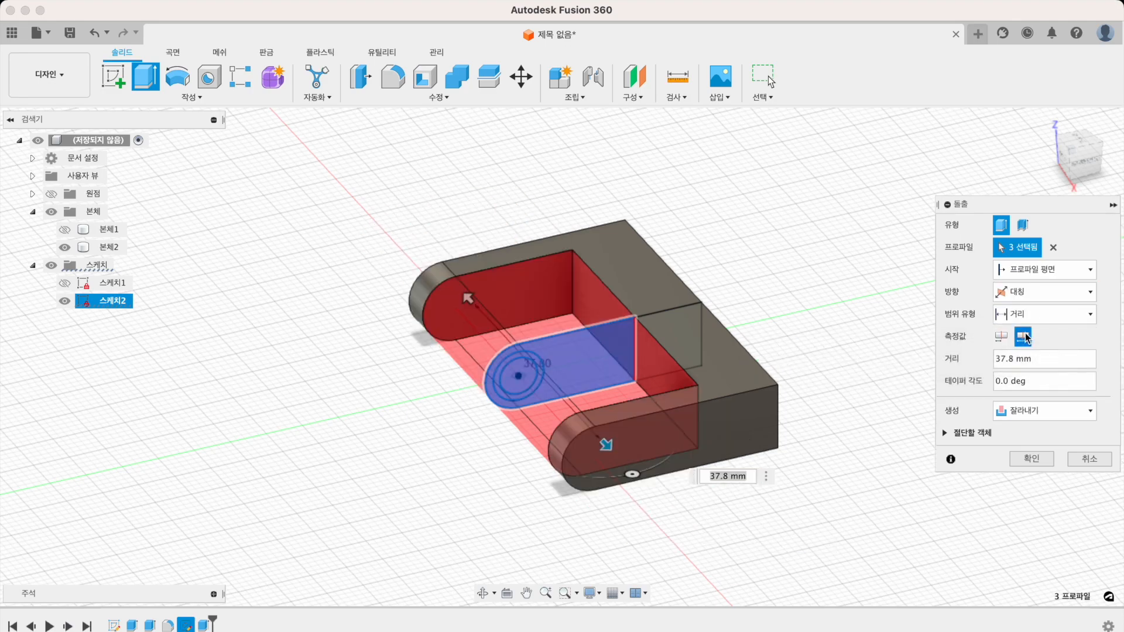
left_click(1022, 459)
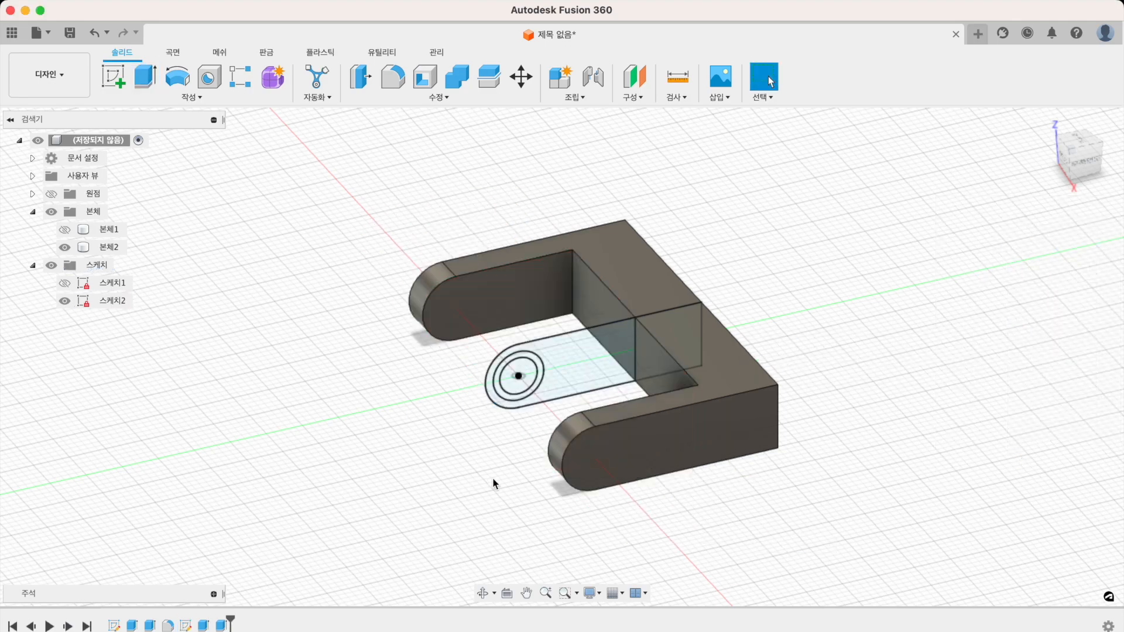
Check the PDF and extrude the small inner circle symmetrically about 19.88 mm per side into both arms, joined to the U-shaped body.
key("super+Tab")
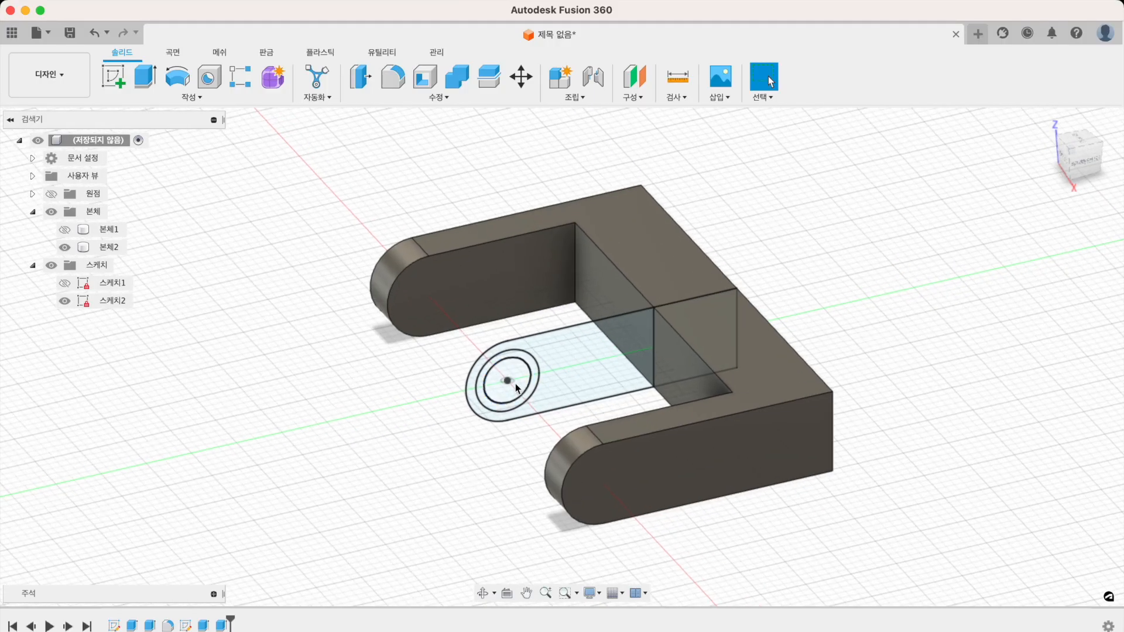
left_click(516, 382)
key("e")
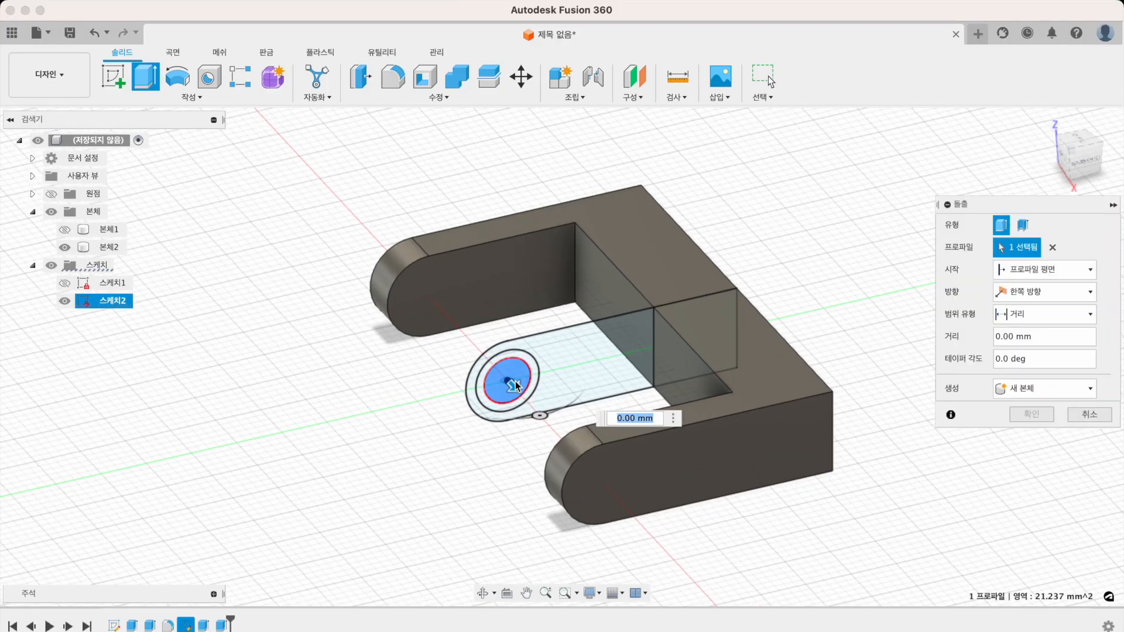
left_click(1021, 291)
left_click(1021, 342)
middle_click_drag(731, 456, 790, 482, "shift")
left_click_drag(535, 413, 677, 501)
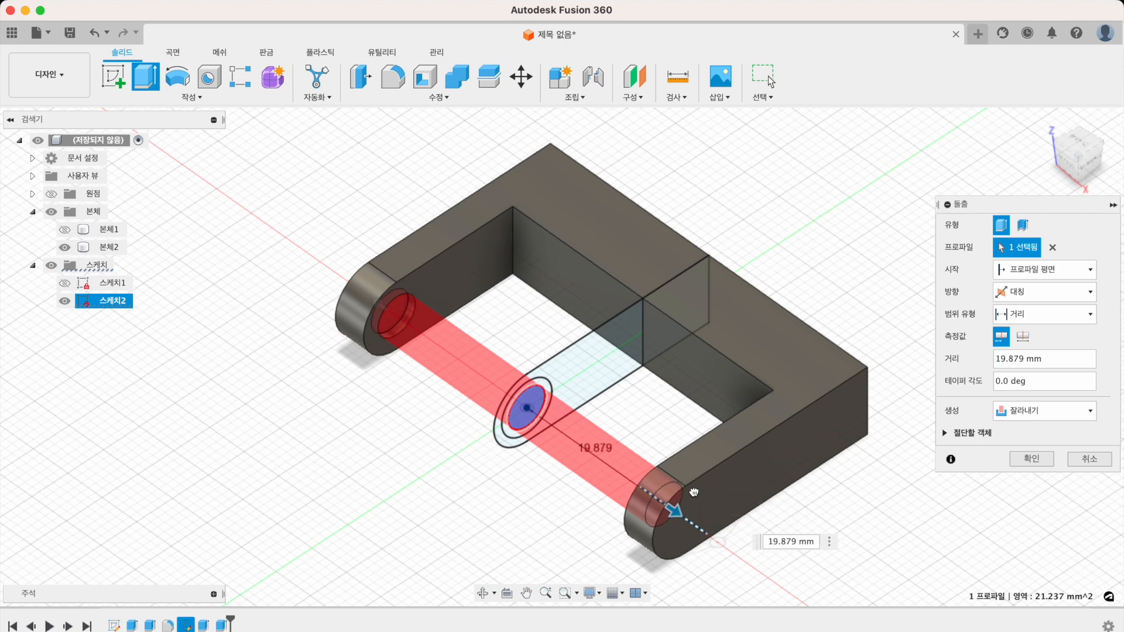
left_click(1026, 414)
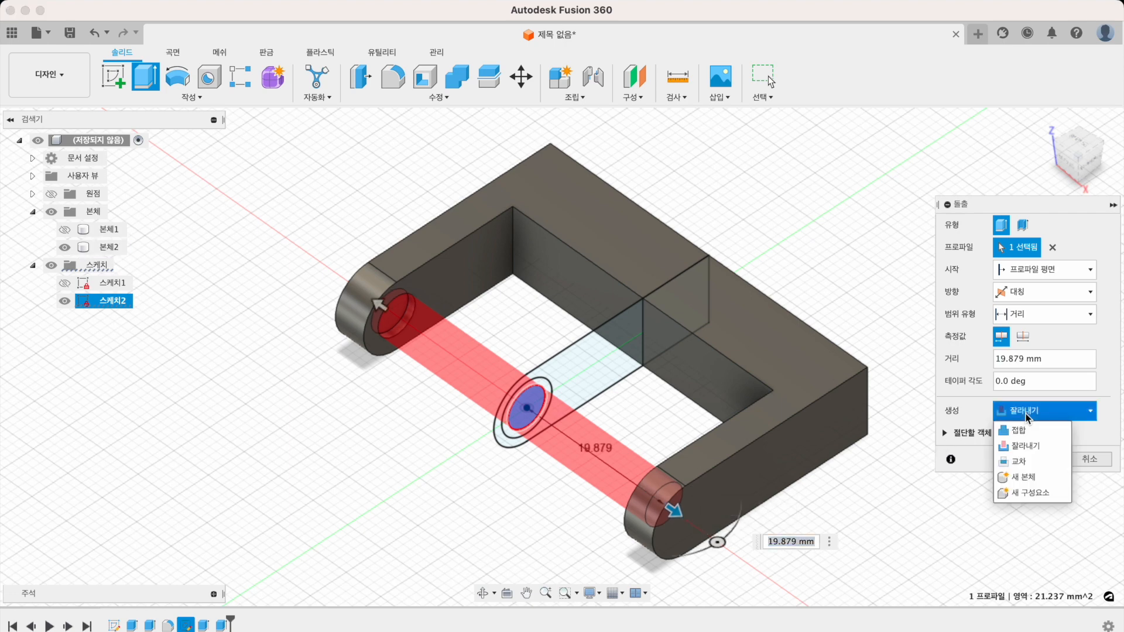
left_click(1018, 430)
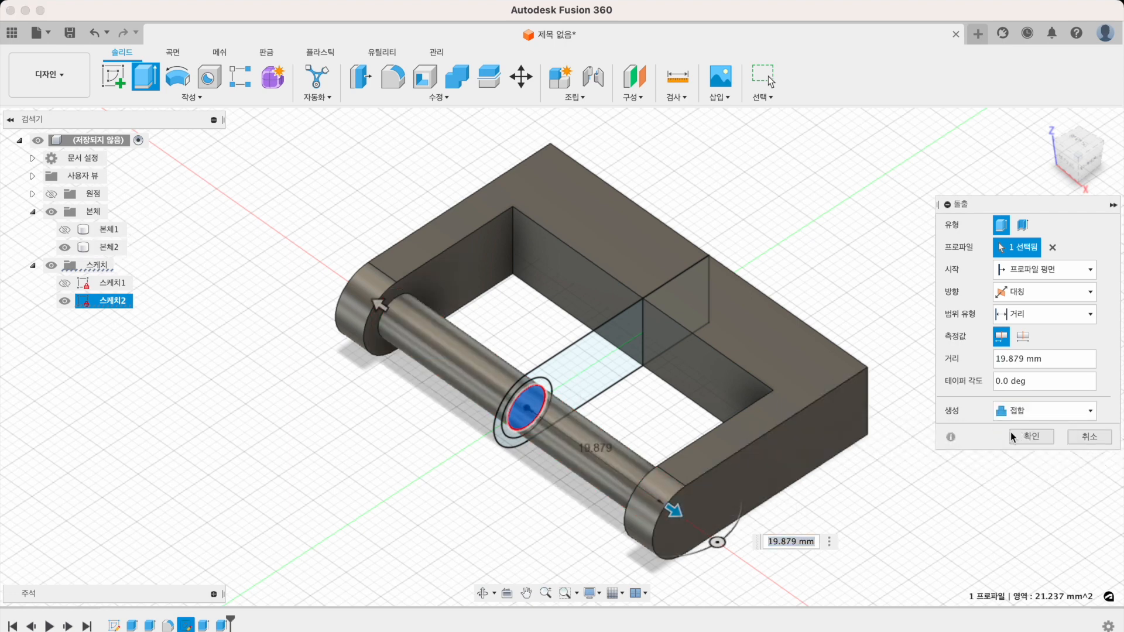
left_click(1032, 437)
Check the pin head spacing in the PDF and extrude the ring around the small circle symmetrically to a 21 mm whole length, joined to the body.
scroll(905, 457, "up", 3)
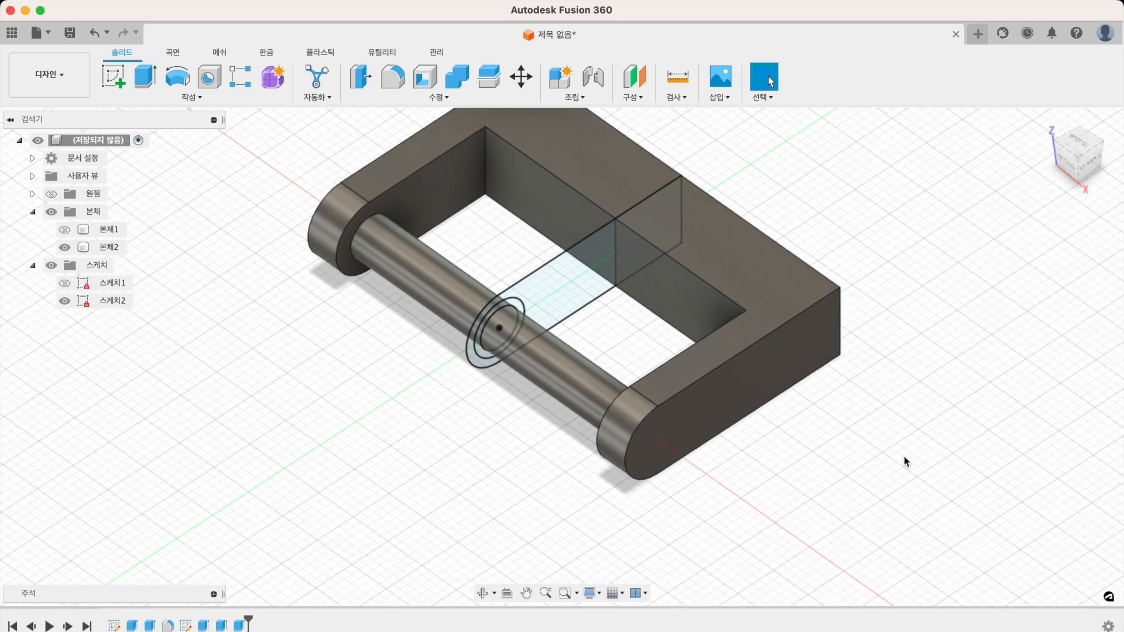
key("e")
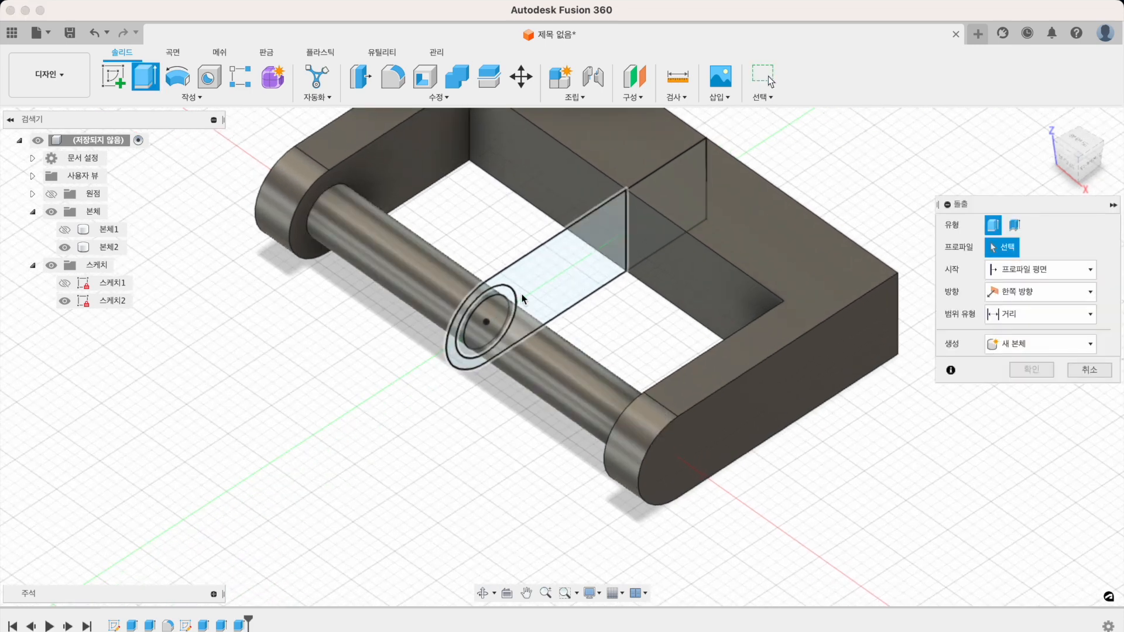
left_click(507, 297)
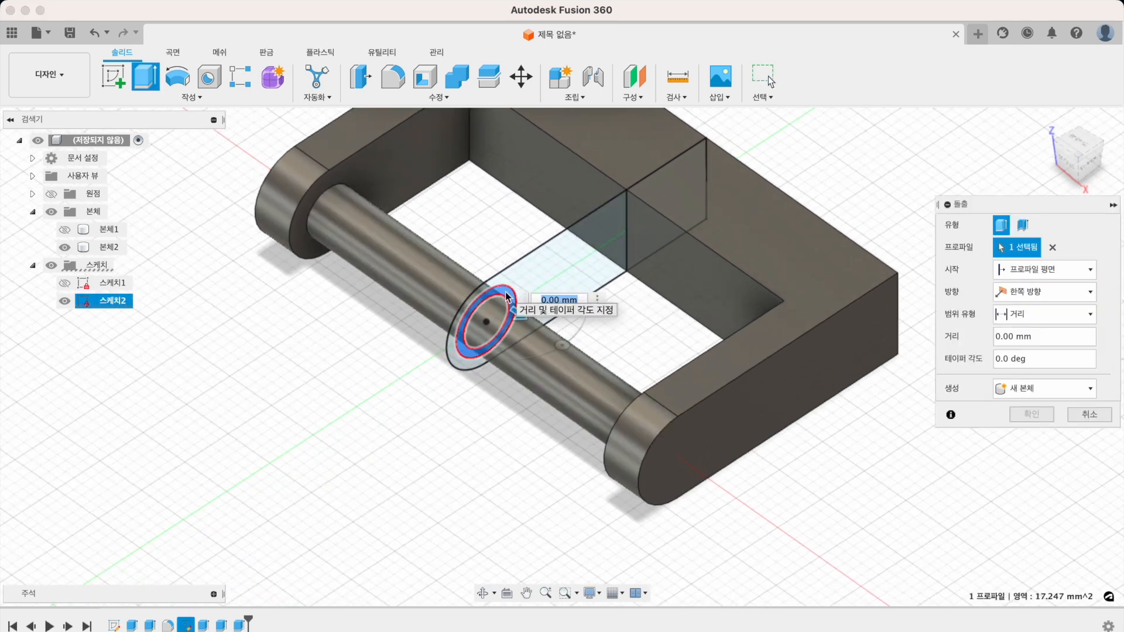
key("super+Tab")
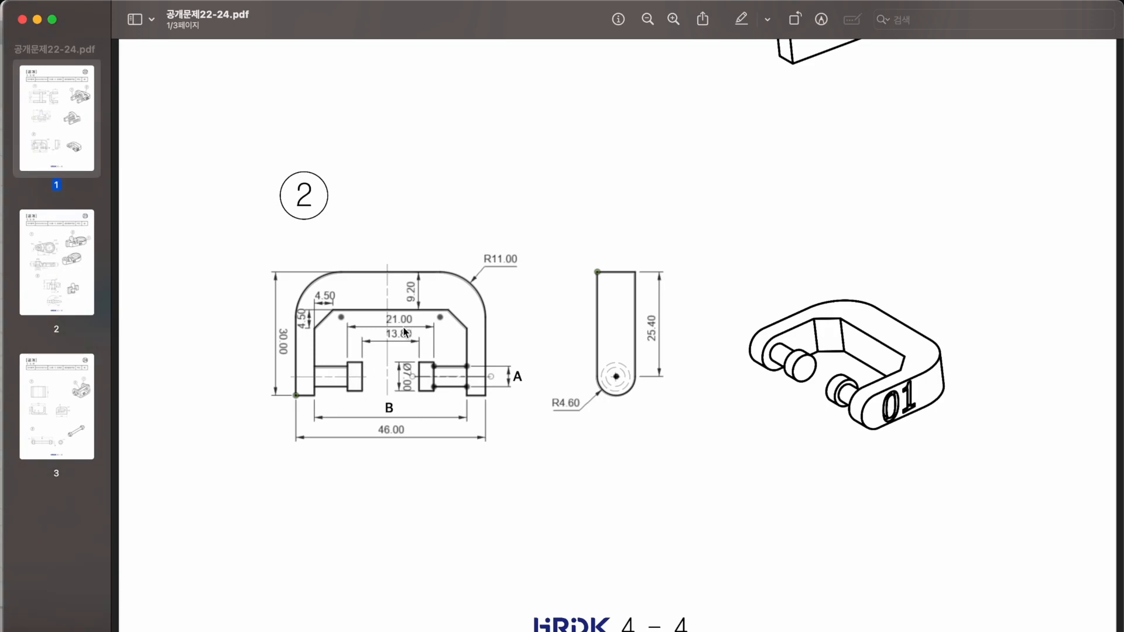
key("super+Tab")
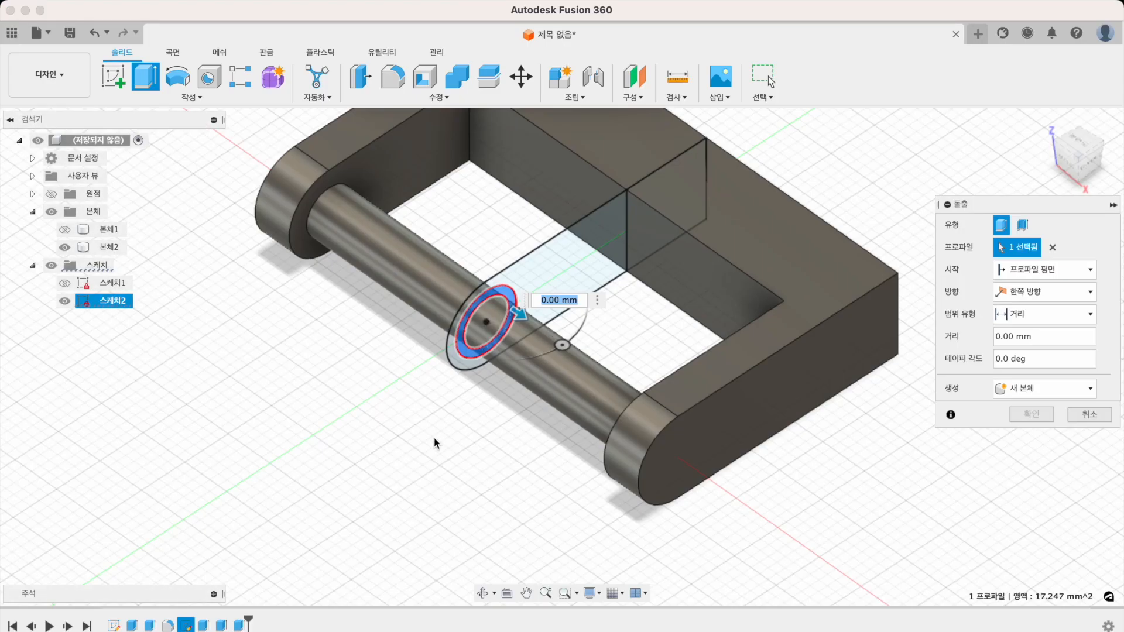
type("21")
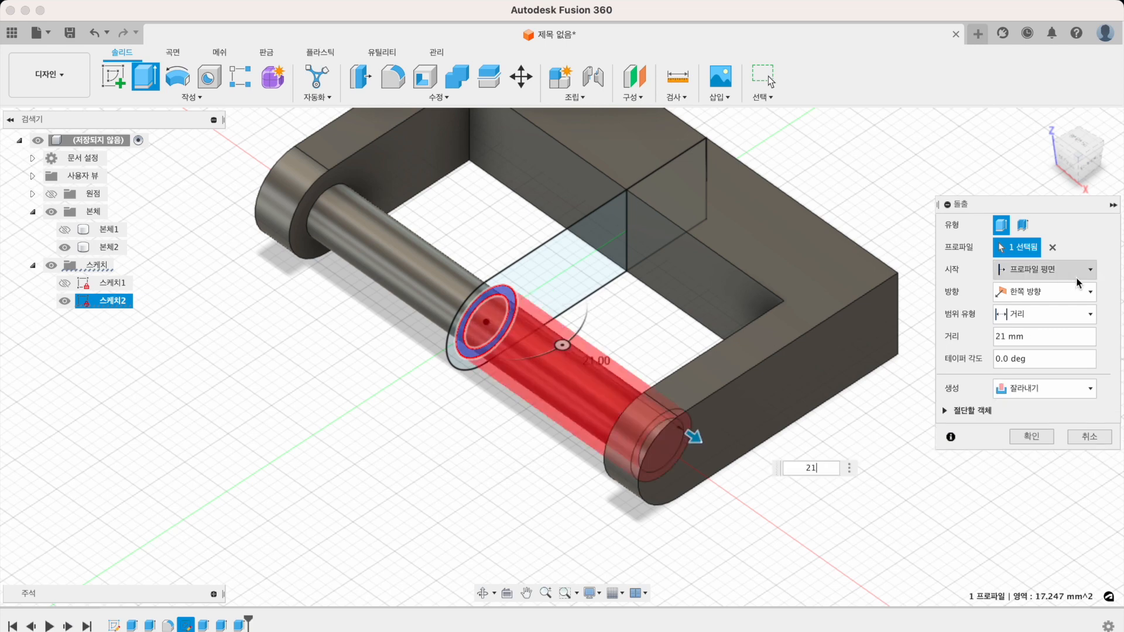
left_click(1044, 292)
left_click(1019, 342)
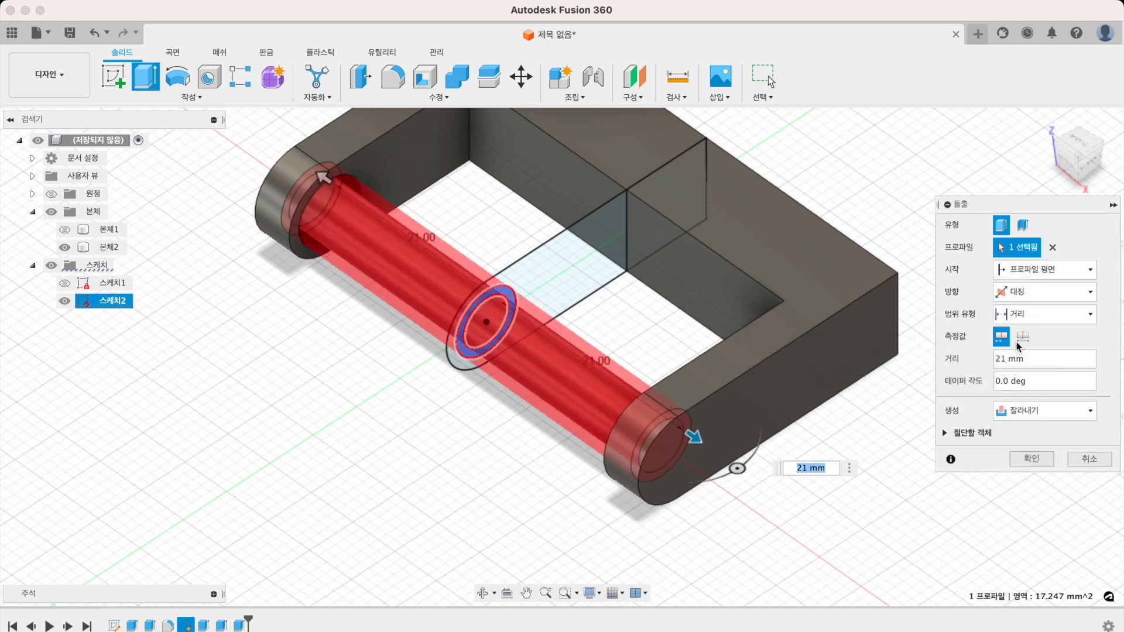
left_click(1024, 338)
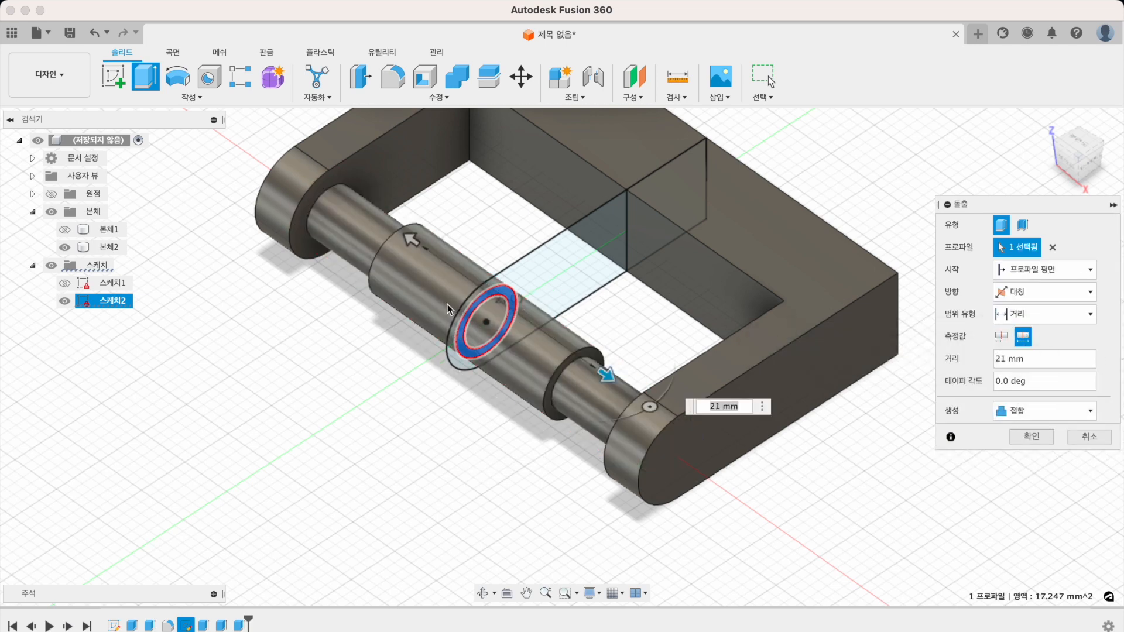
left_click(1032, 437)
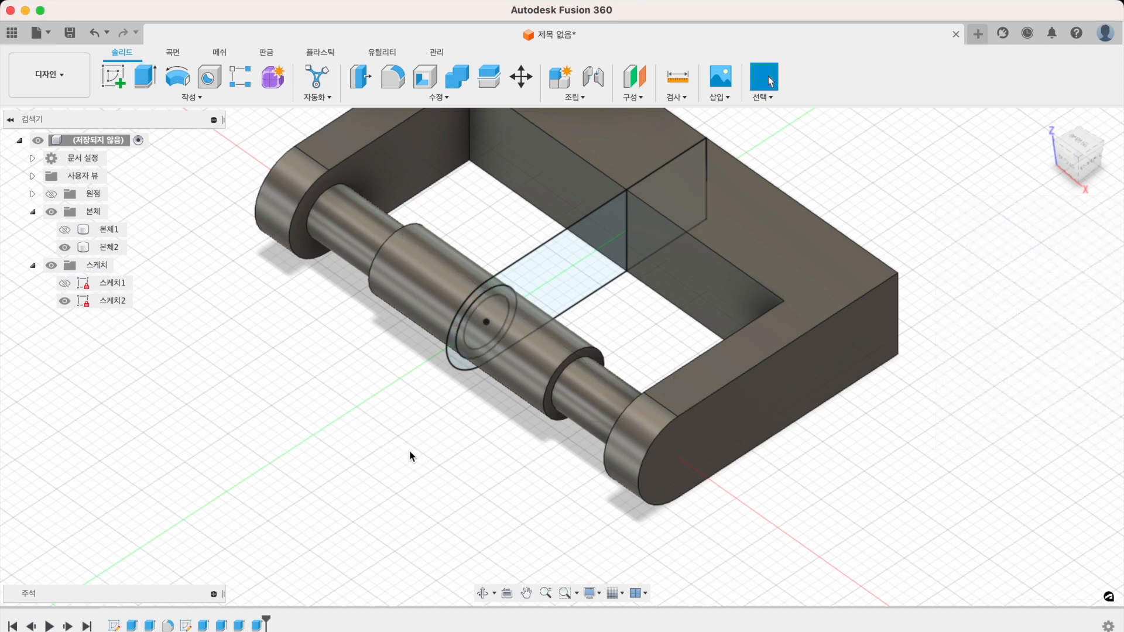
Check the gap between the pin heads in the PDF and cut the ring and inner circle regions symmetrically to a 13.8 mm whole length.
key("super+Tab")
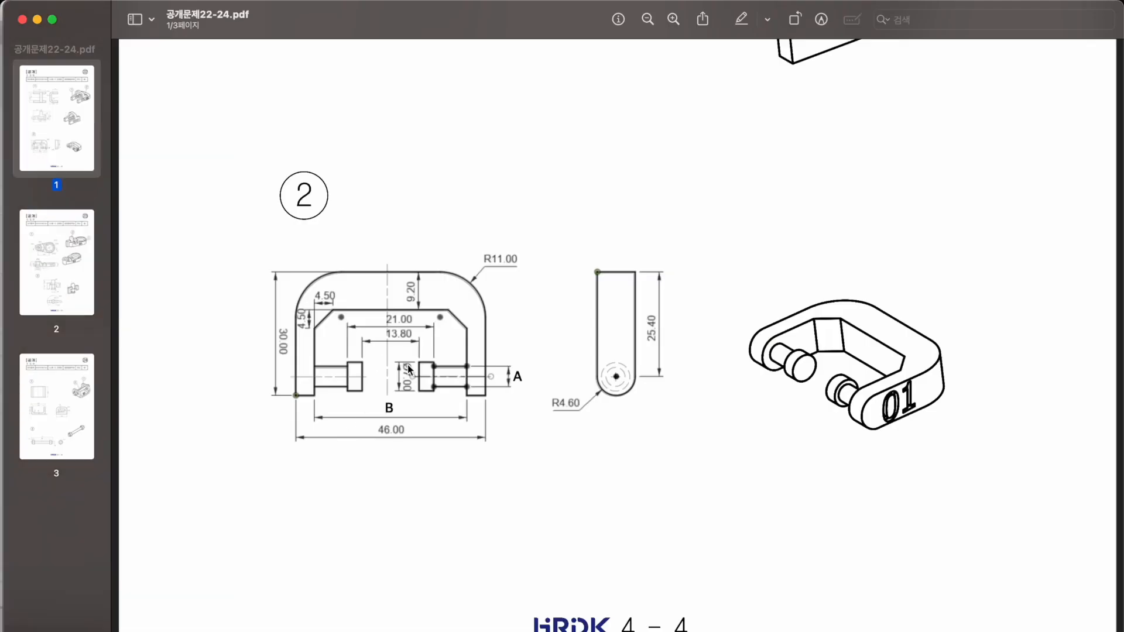
key("super+Tab")
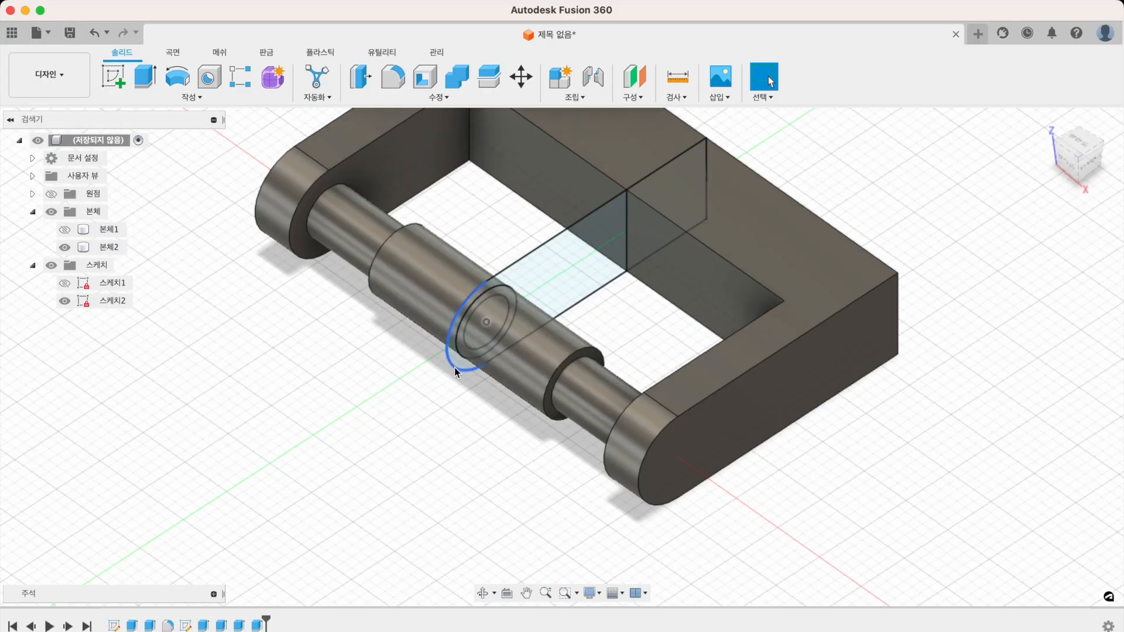
key("e")
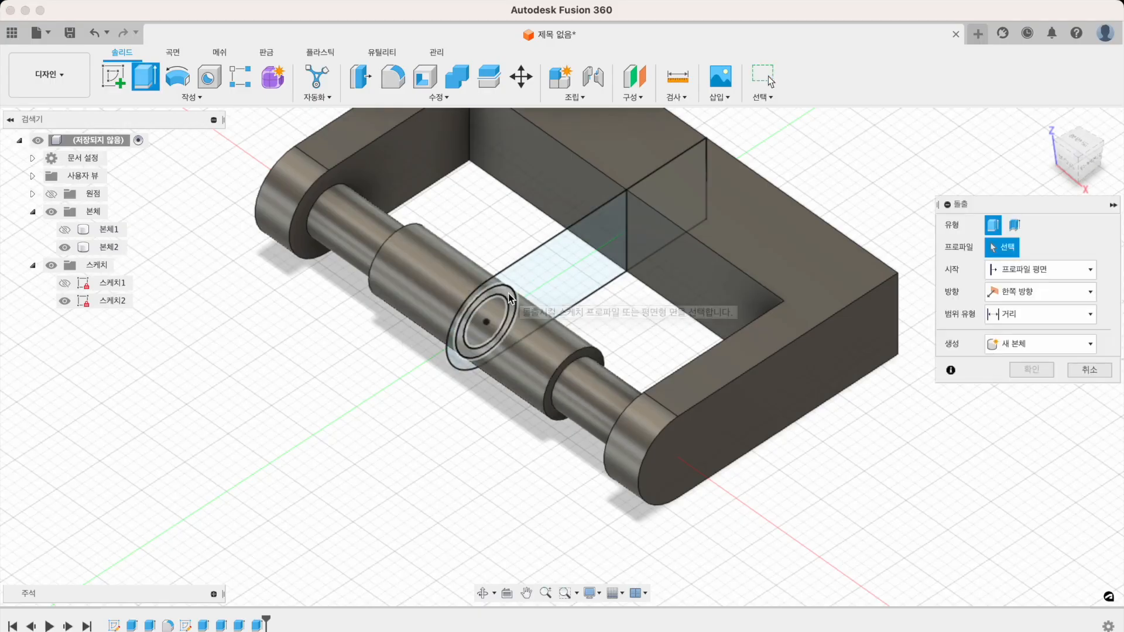
left_click(500, 318)
left_click(500, 317)
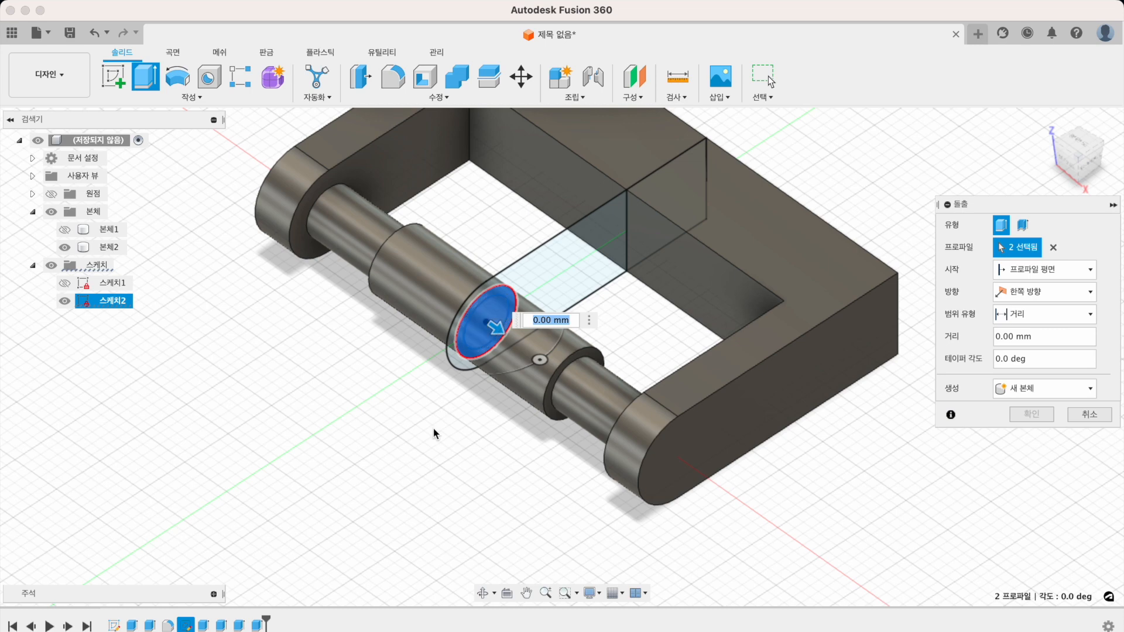
type("13.8")
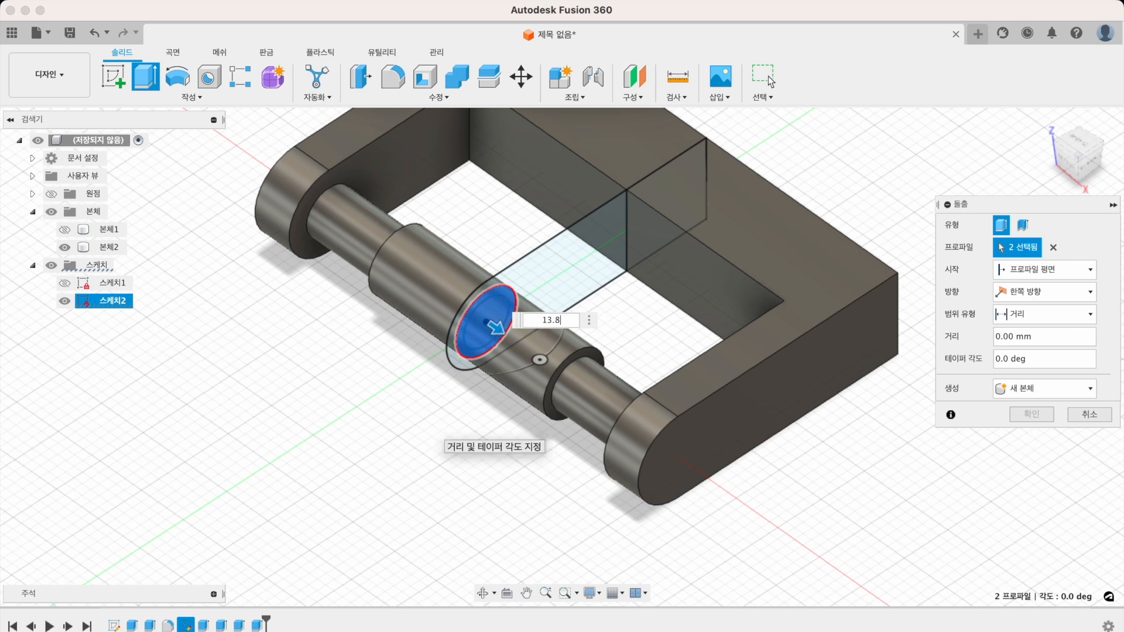
left_click(1027, 294)
left_click(1028, 344)
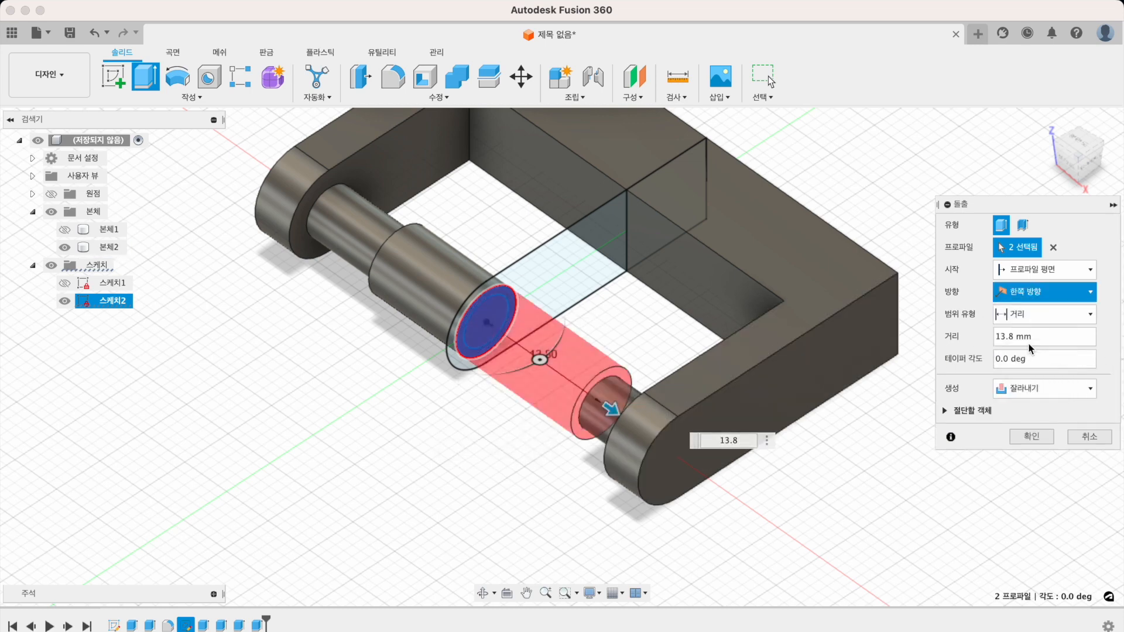
left_click(1024, 339)
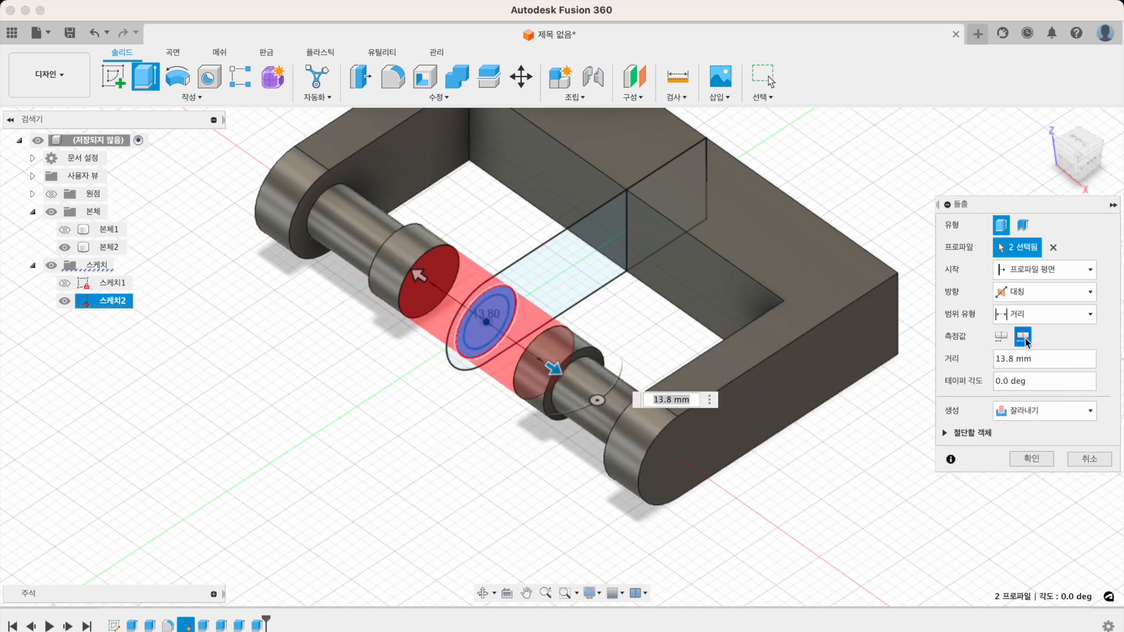
left_click(1032, 460)
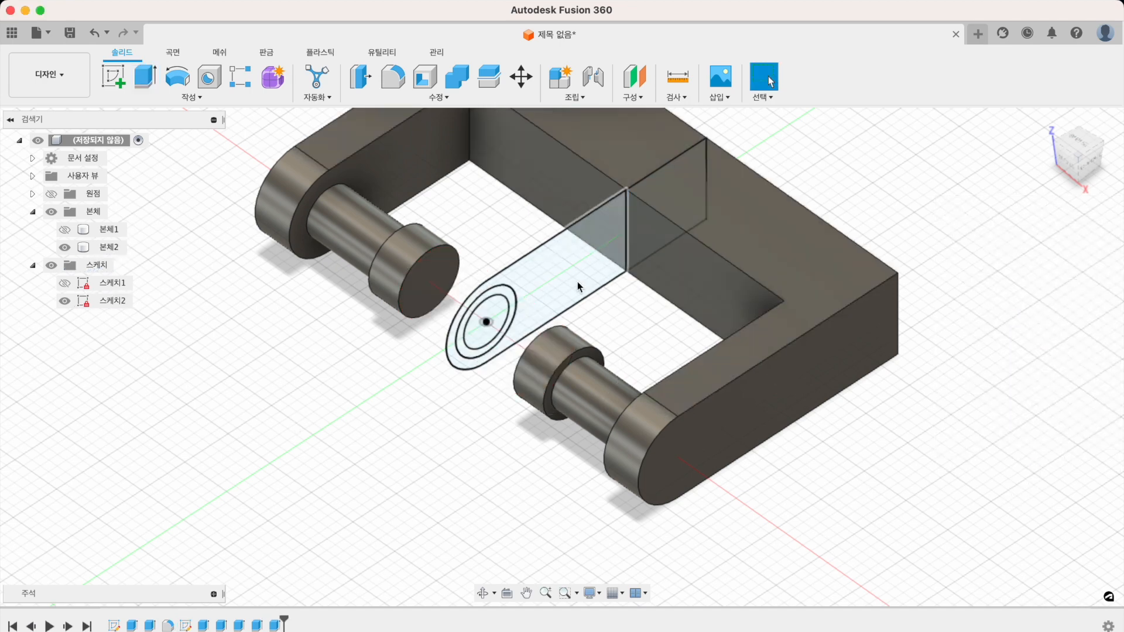
Hide sketch 2 so only the U-shaped body is displayed.
left_click(65, 304)
left_click(66, 304)
scroll(331, 372, "down", 5)
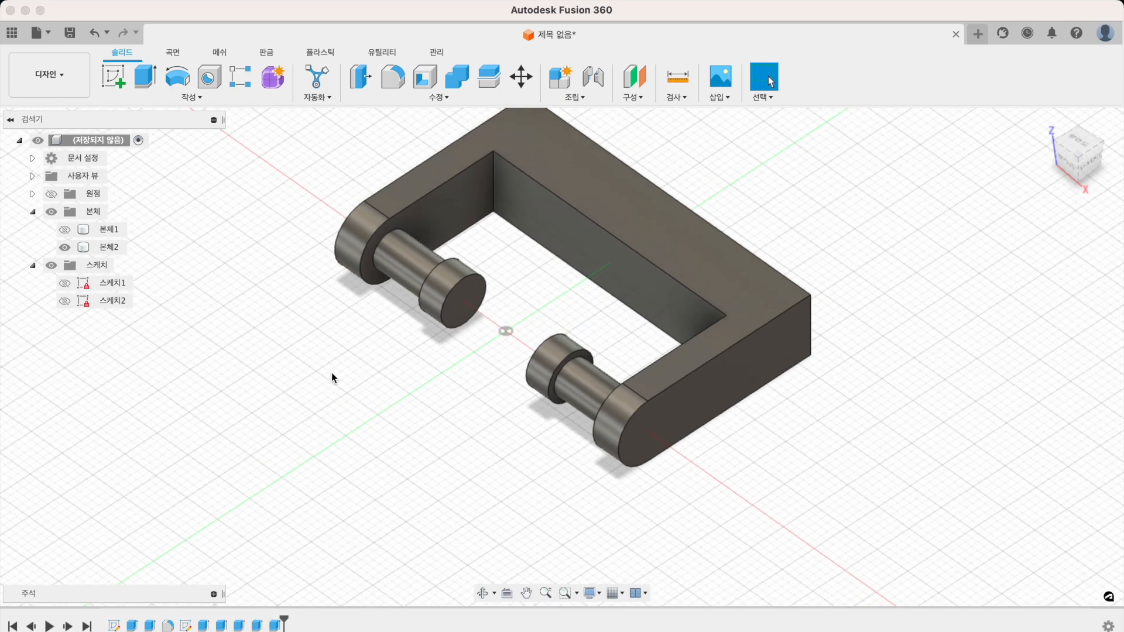
Consult the PDF and chamfer the two inner vertical corner edges of the U-shaped body by an equal distance of 4.5 mm.
key("super+Tab")
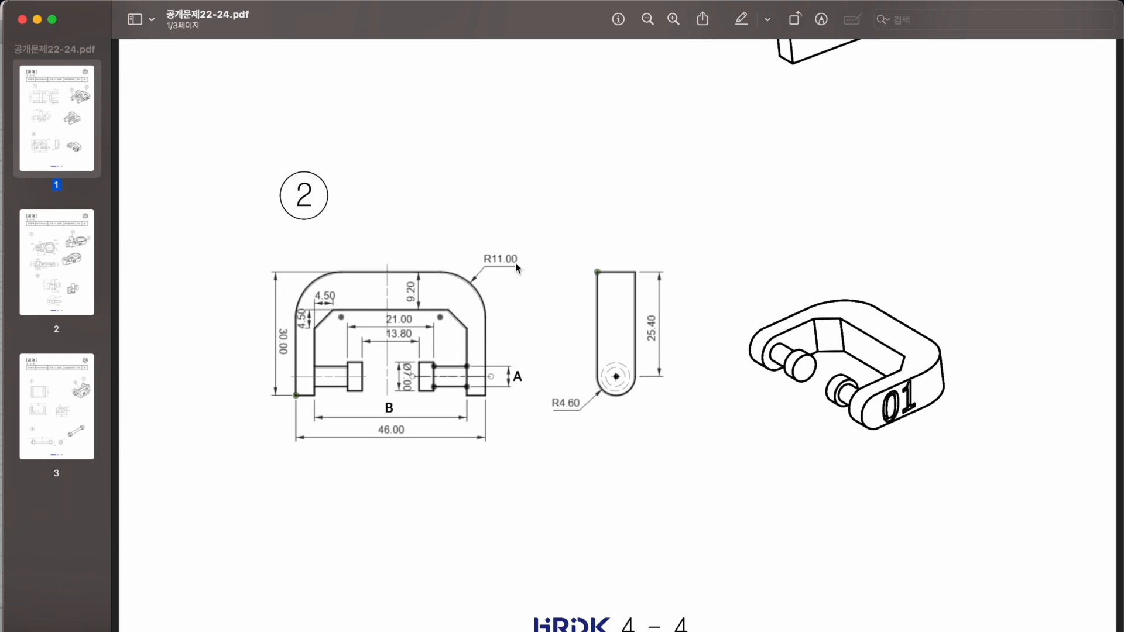
key("super+Tab")
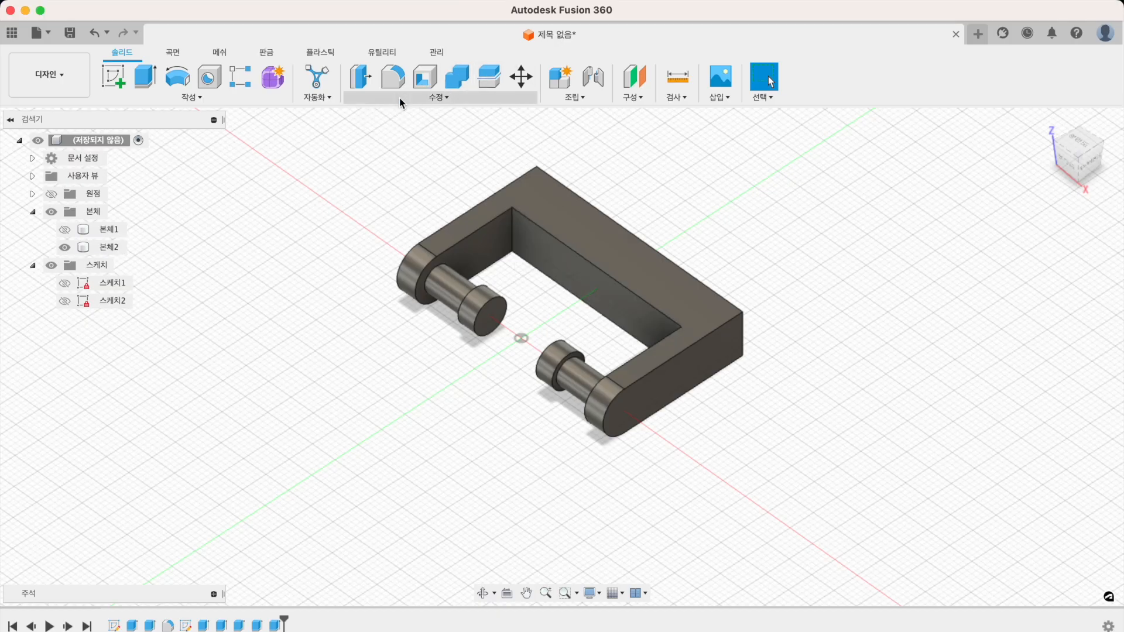
left_click(399, 98)
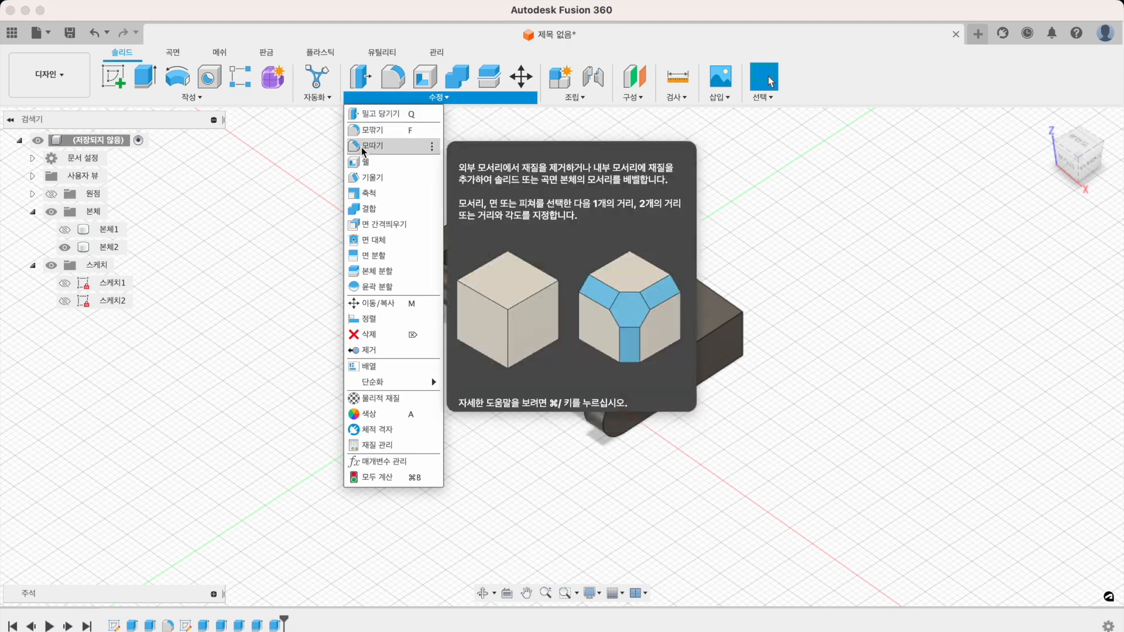
left_click(363, 146)
left_click(512, 237)
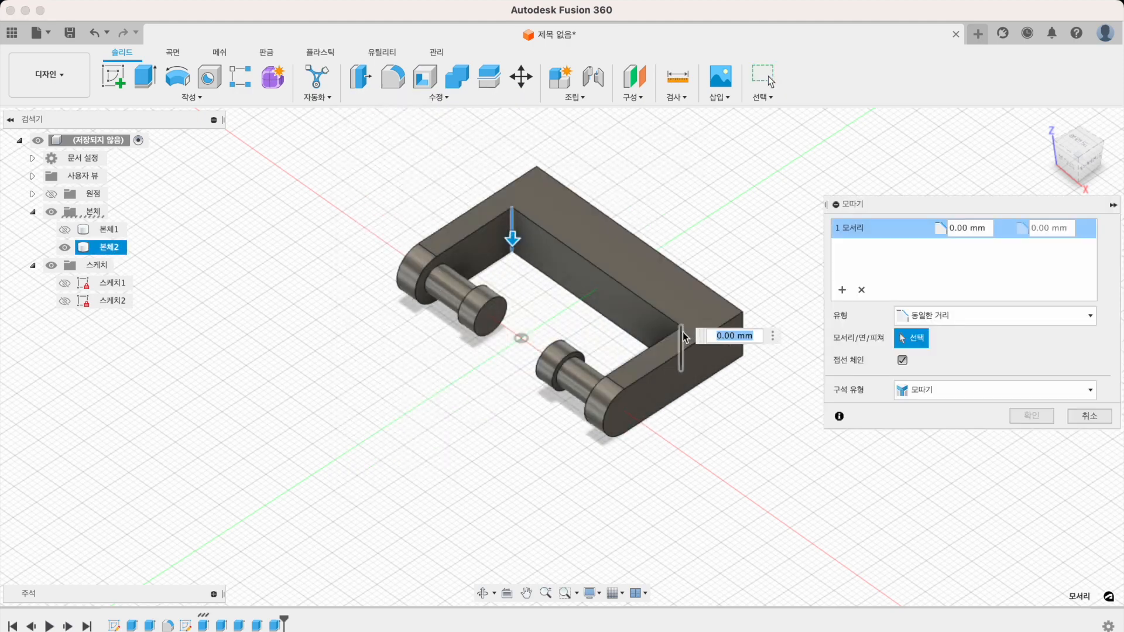
left_click(682, 339)
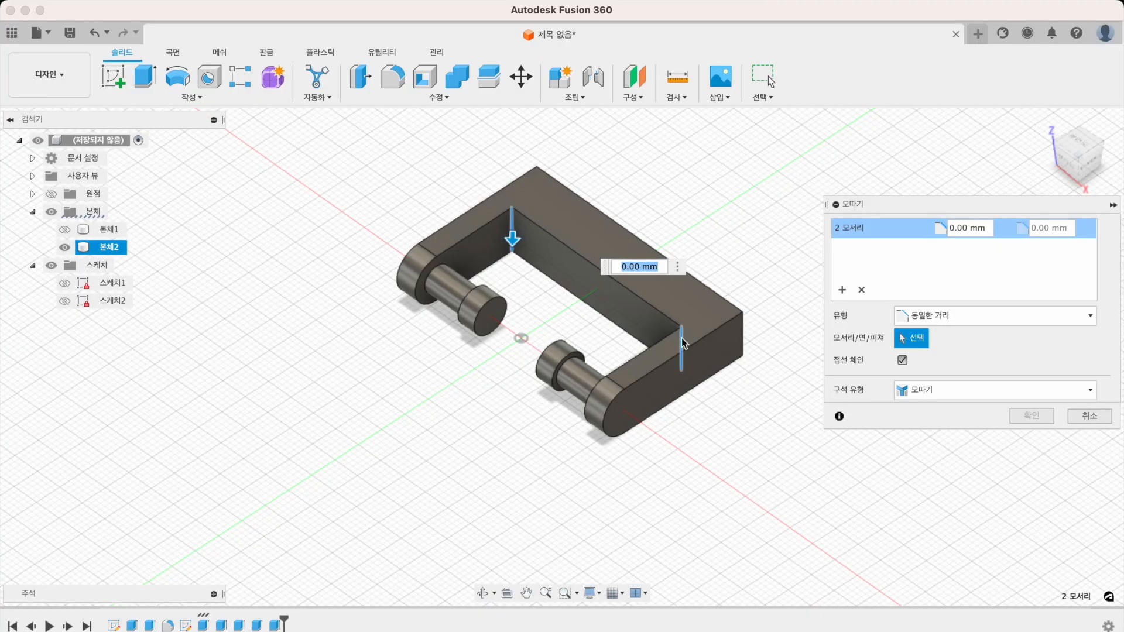
type("4.5")
left_click(1036, 416)
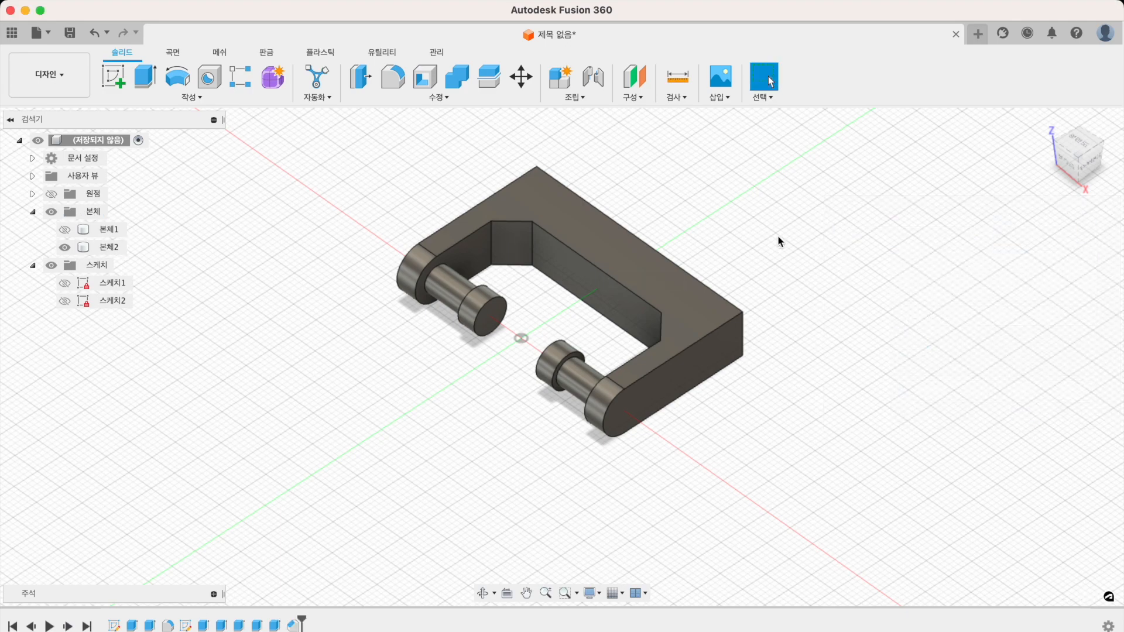
Check the corner radius in the PDF and fillet the two outer vertical corner edges of the U-shaped body with an 11 mm radius.
scroll(777, 230, "right", 5)
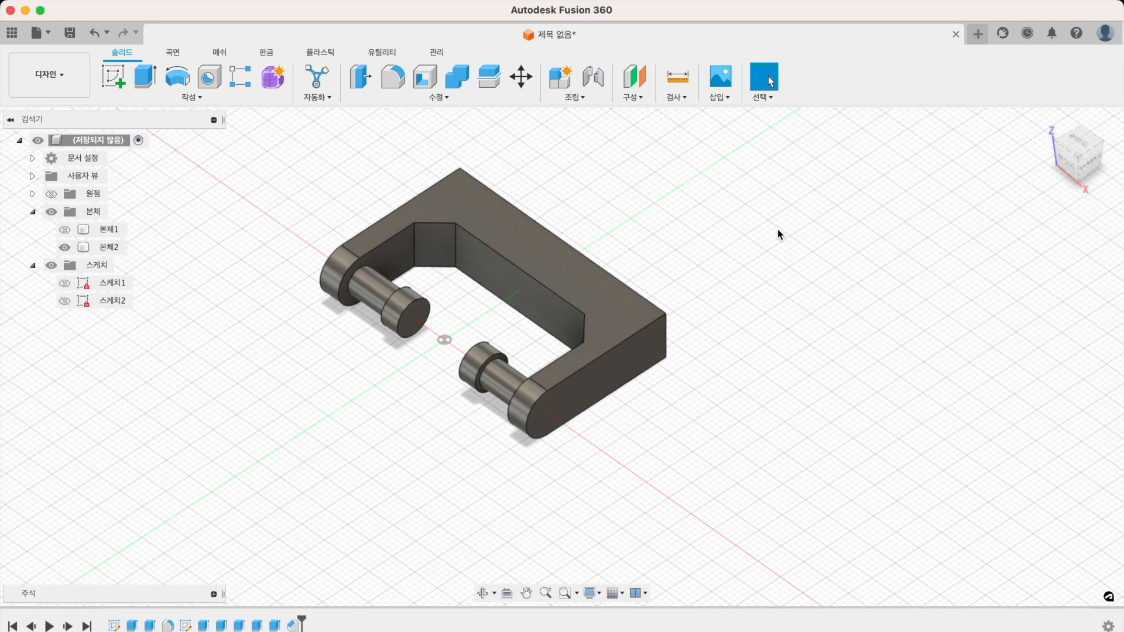
left_click(386, 82)
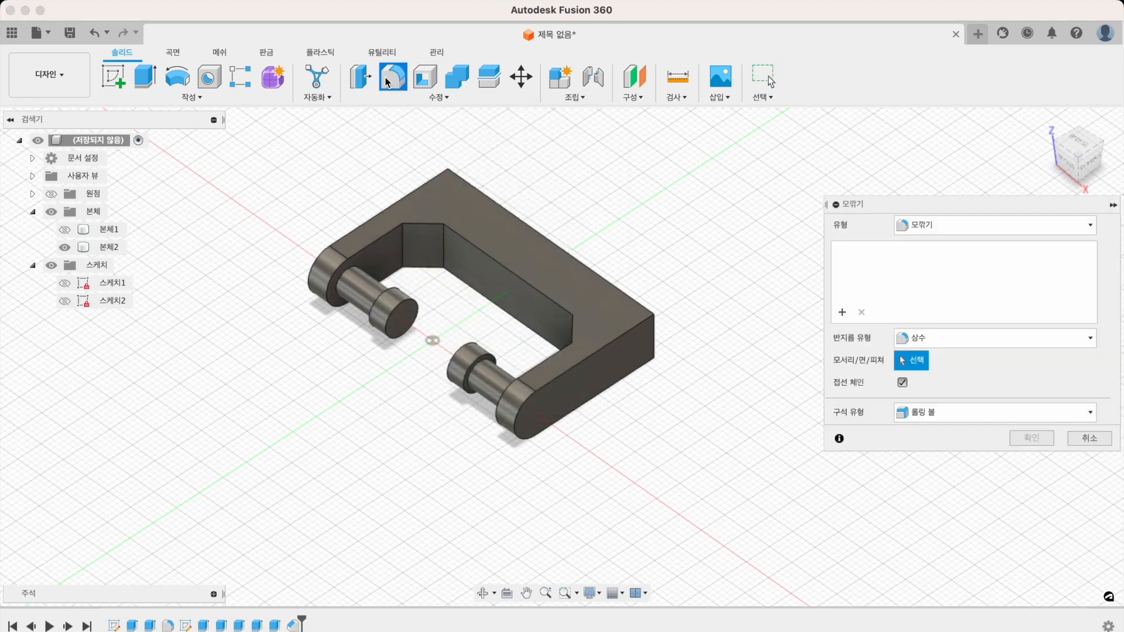
left_click(456, 190)
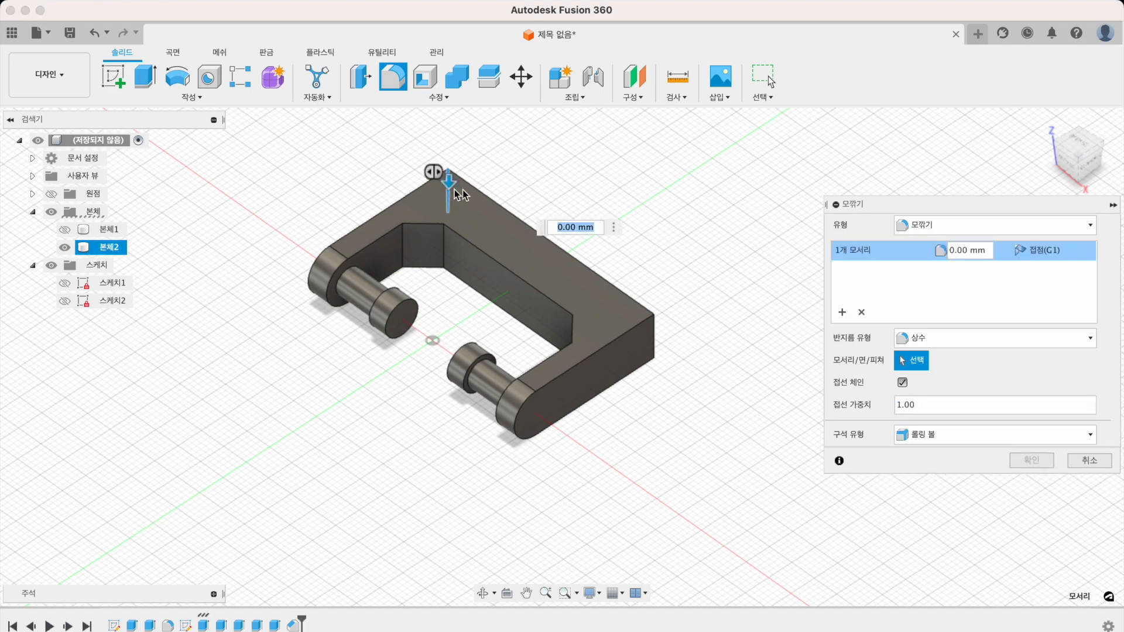
left_click(654, 331)
key("super+Tab")
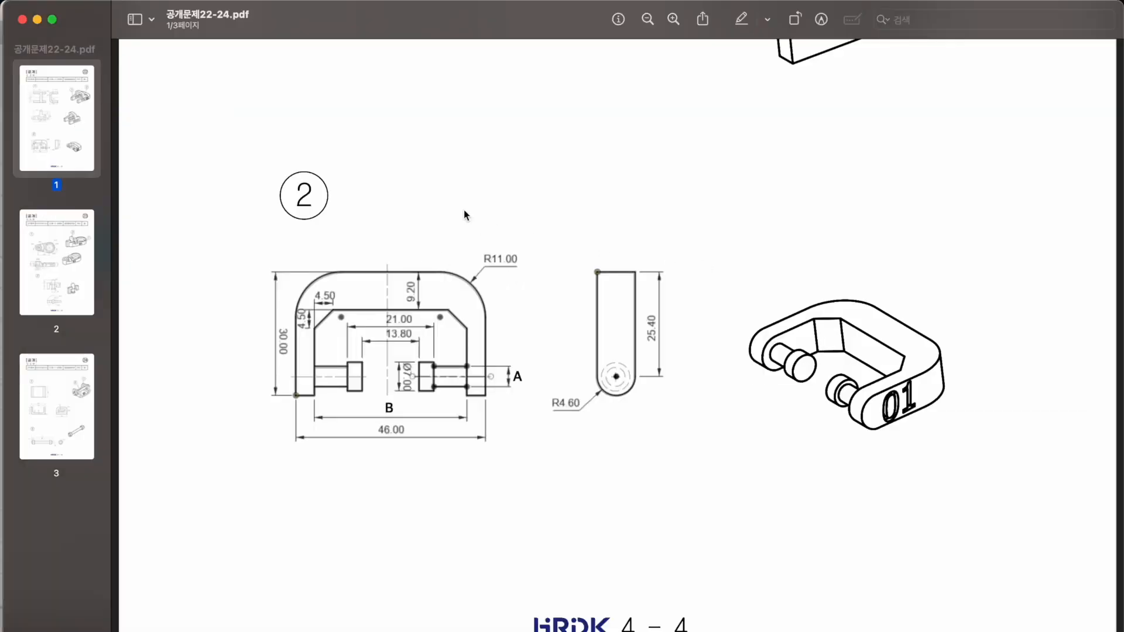
key("super+Tab")
type("11")
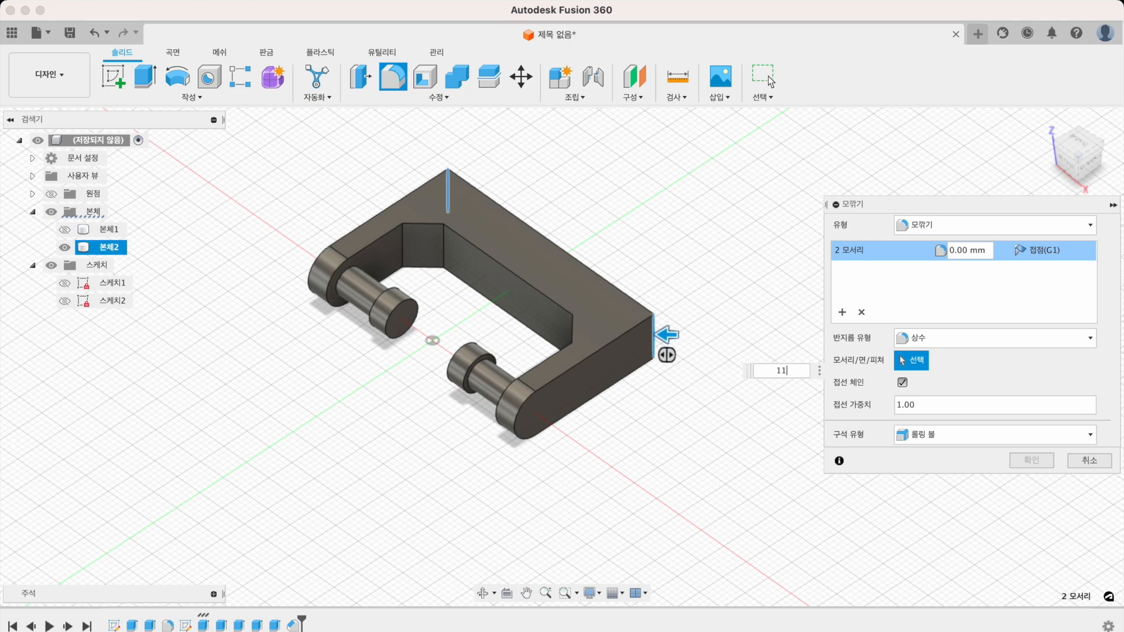
left_click(1036, 462)
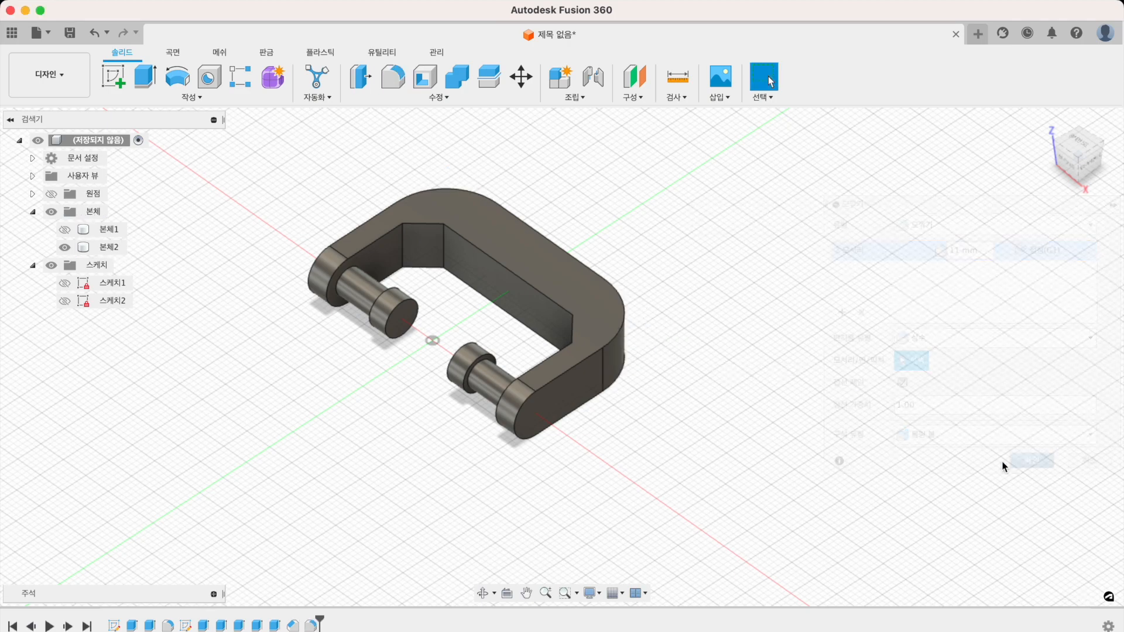
Check part 2 in the PDF, then show body 본체1 alongside the U-shaped body and inspect the two parts together from several angles.
key("super+Tab")
scroll(808, 384, "down", 2, "ctrl")
scroll(808, 386, "down", 2, "ctrl")
key("super+Tab")
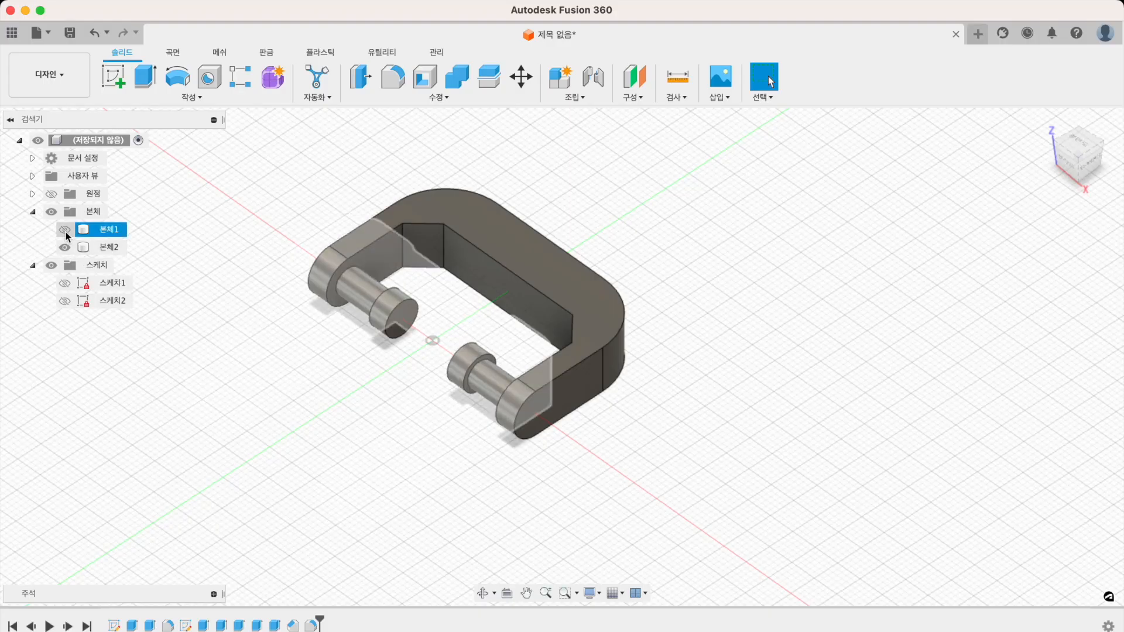
left_click(65, 230)
scroll(721, 436, "down", 5, "shift")
scroll(720, 436, "right", 5, "shift")
scroll(720, 437, "left", 3, "shift")
scroll(720, 437, "right", 3, "shift")
scroll(720, 437, "up", 5, "shift")
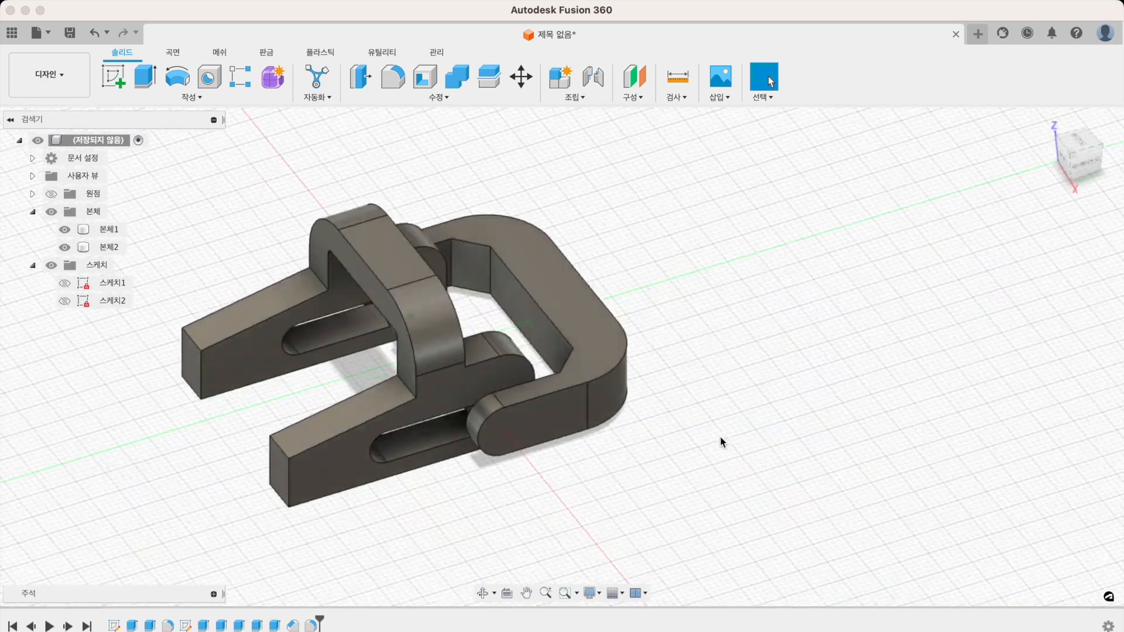
left_click(488, 428)
left_click_drag(491, 433, 674, 454)
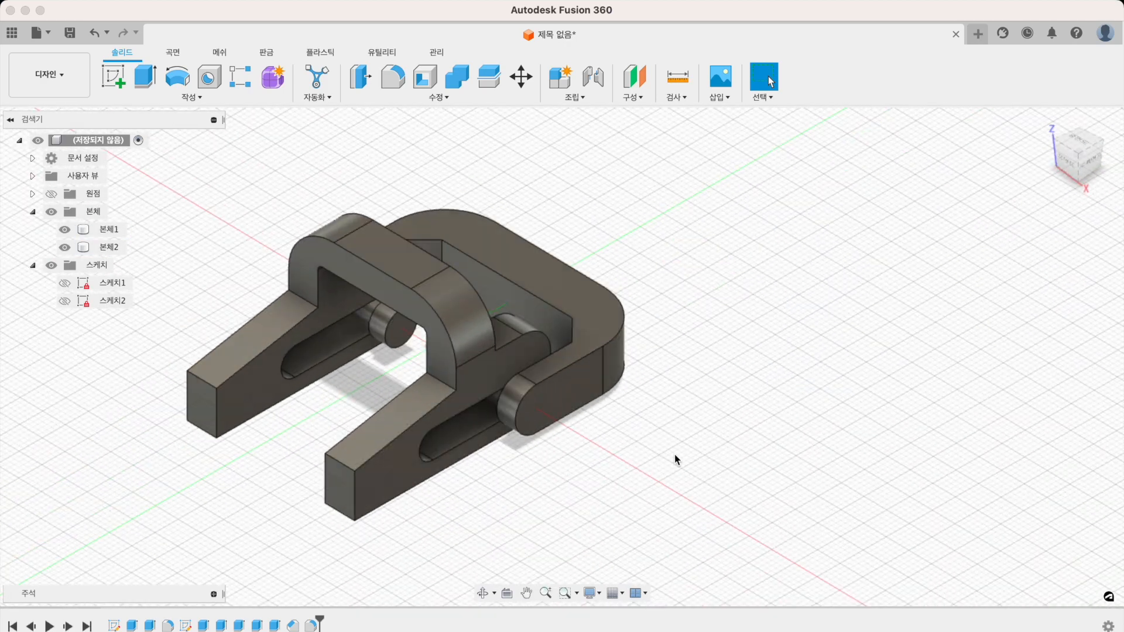
scroll(674, 454, "down", 5)
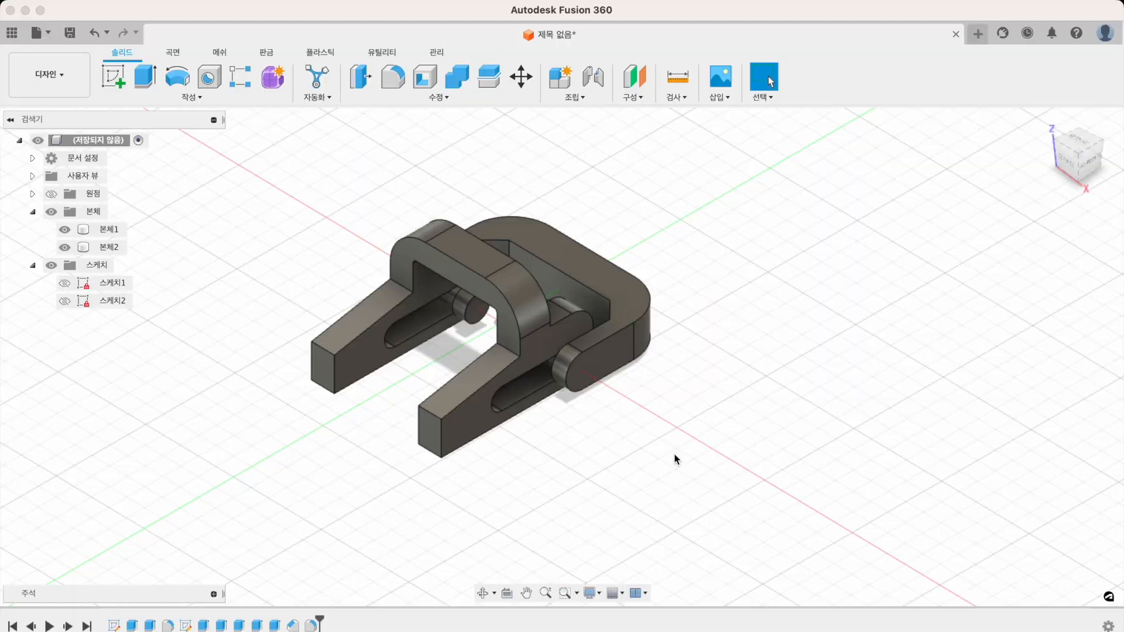
Check the 01 marking's location in the PDF and start a sketch on the outer flat side face of the U-shaped body's arm.
key("super+Tab")
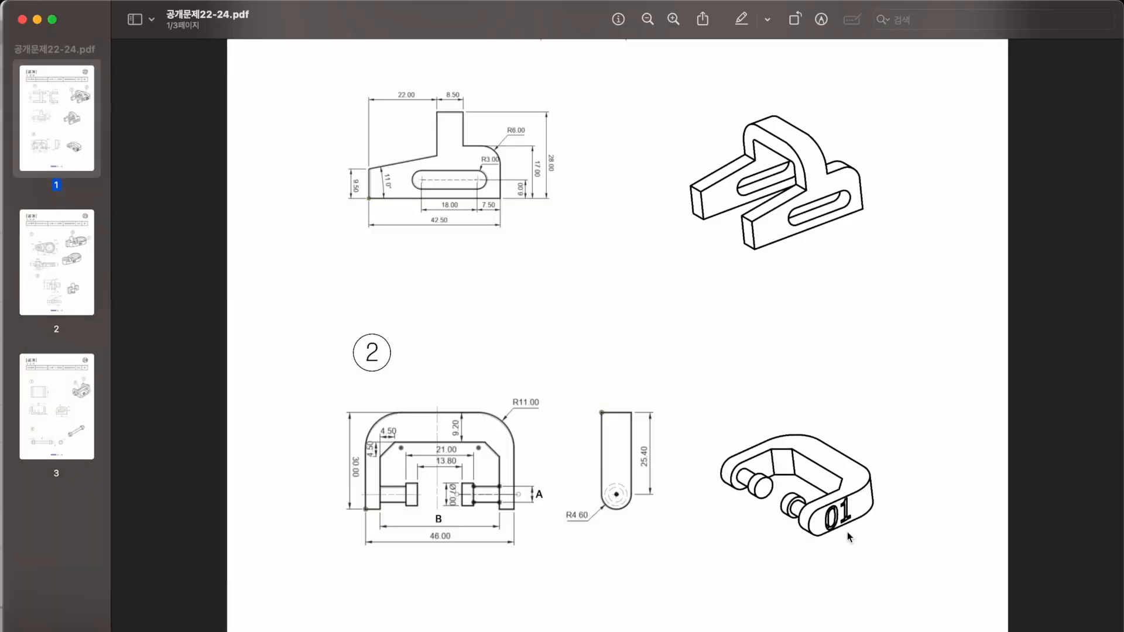
key("super+Tab")
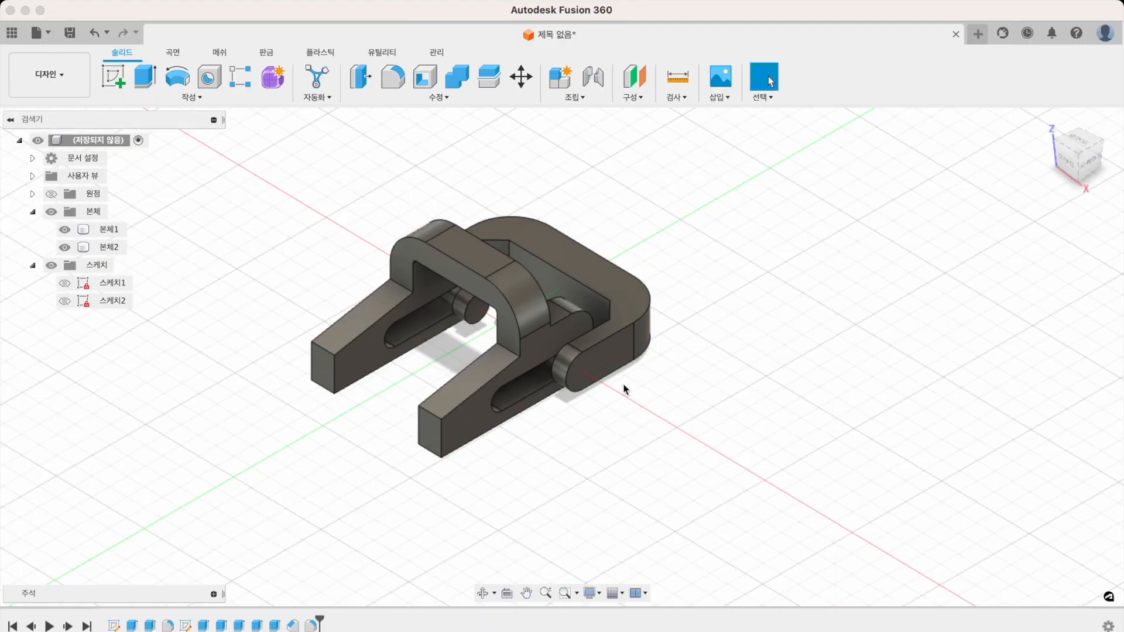
left_click(601, 357)
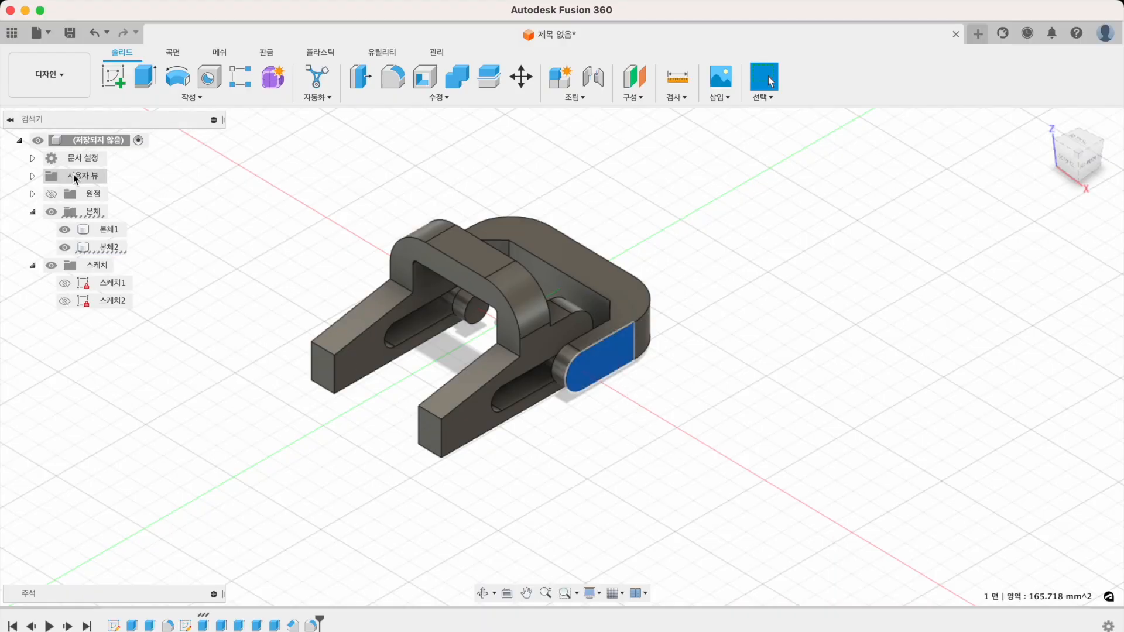
left_click(116, 88)
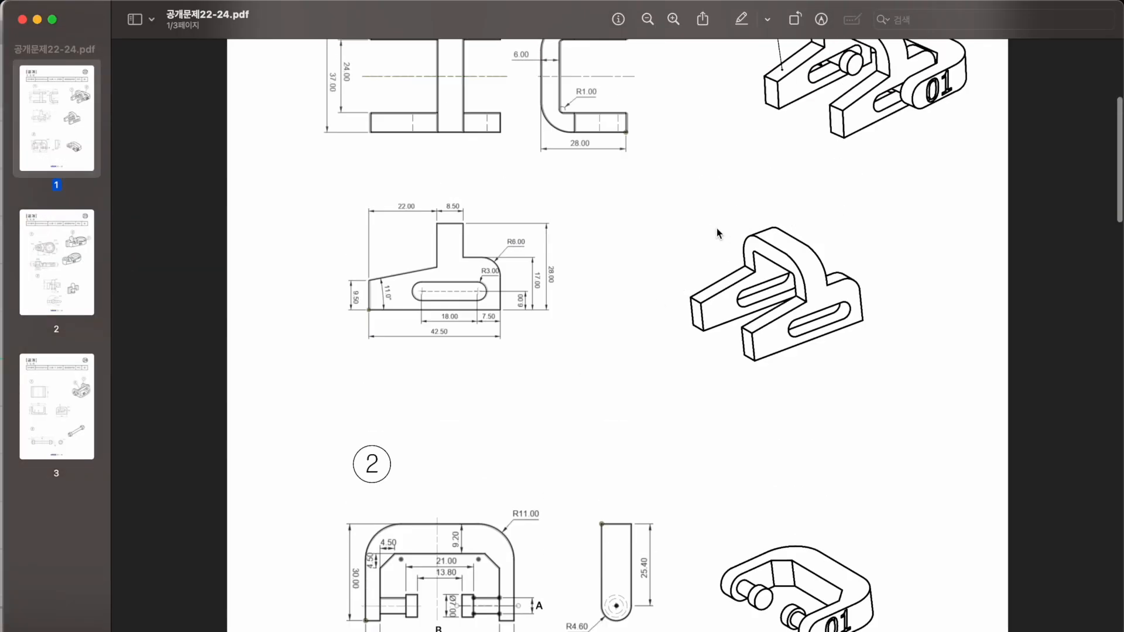
Review the assembly and 01 marking in the PDF, then start the Text tool in the side-face sketch.
scroll(717, 233, "up", 5)
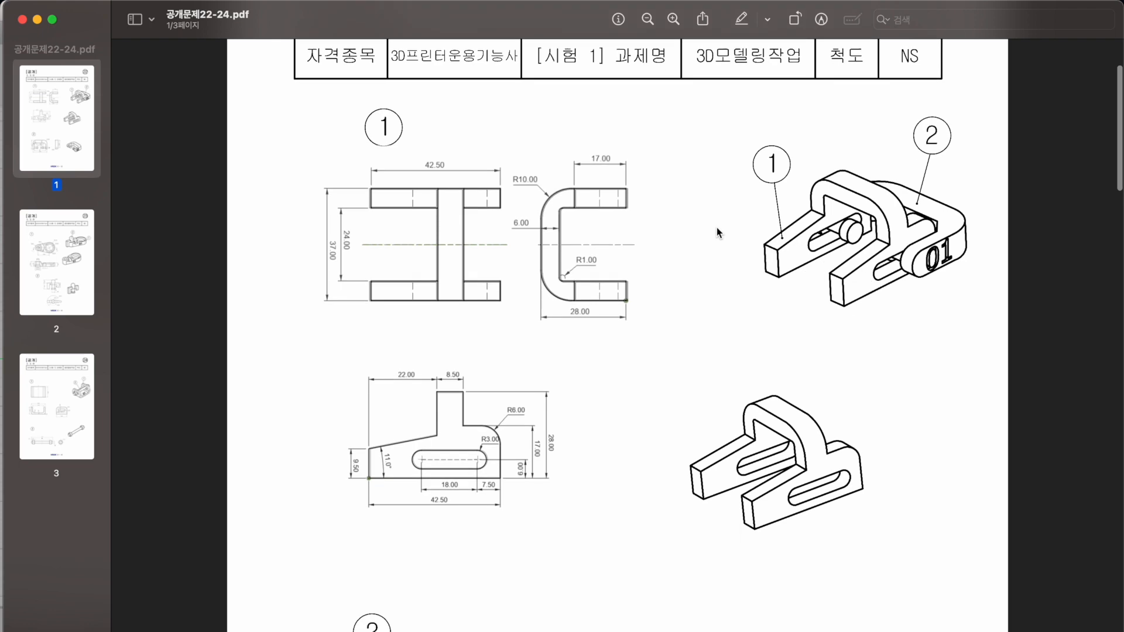
scroll(911, 257, "up", 5)
scroll(911, 258, "down", 1)
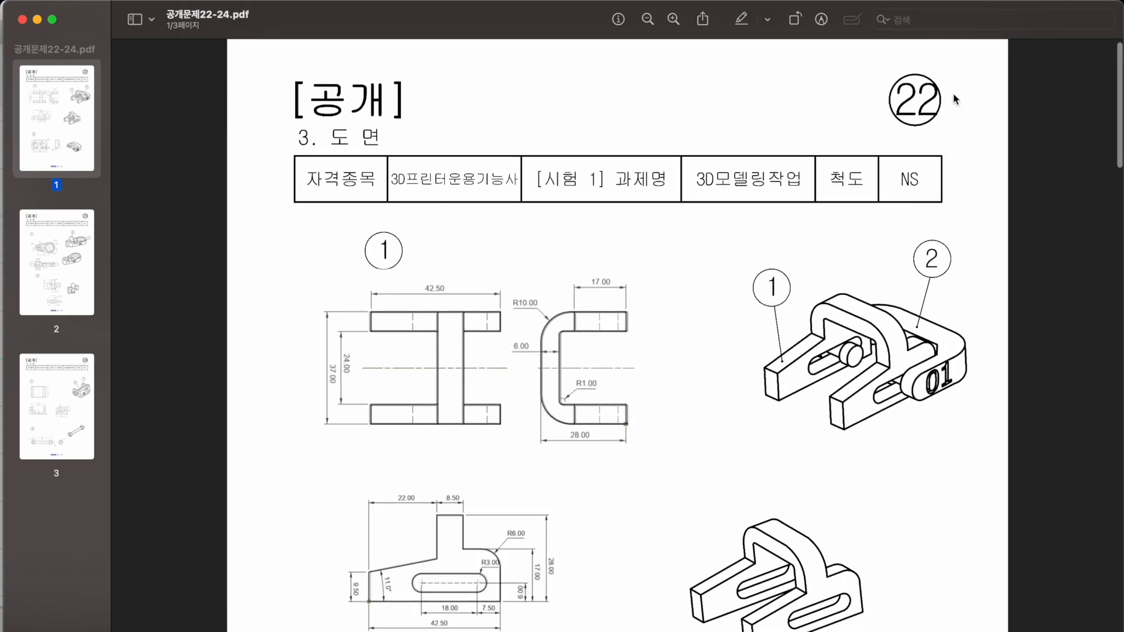
scroll(808, 390, "down", 3)
scroll(807, 391, "down", 10)
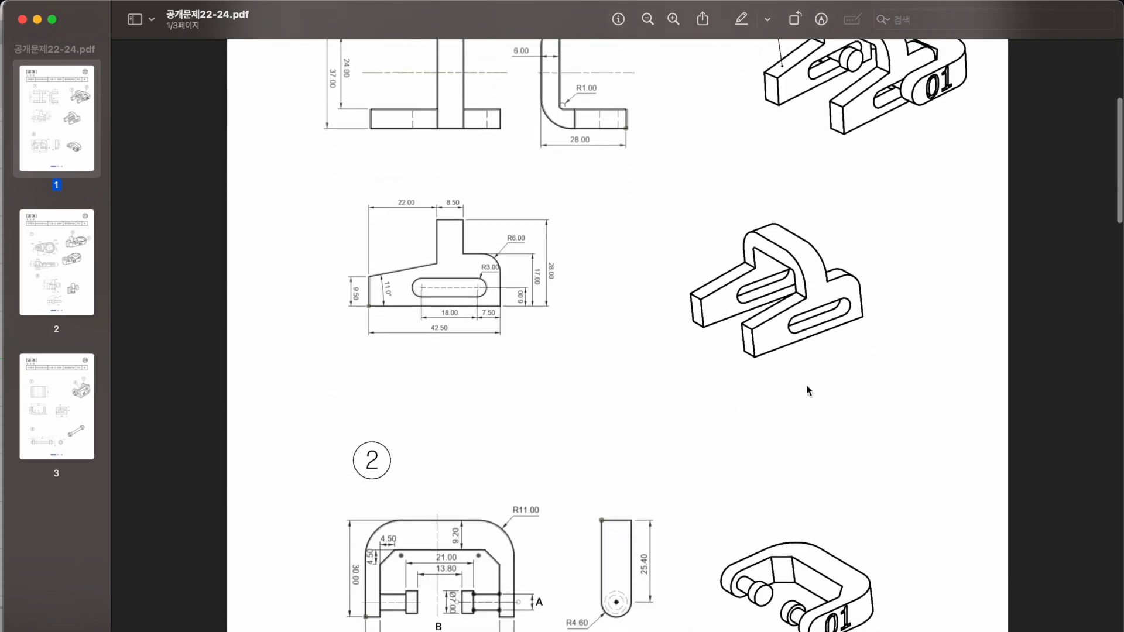
key("super+Tab")
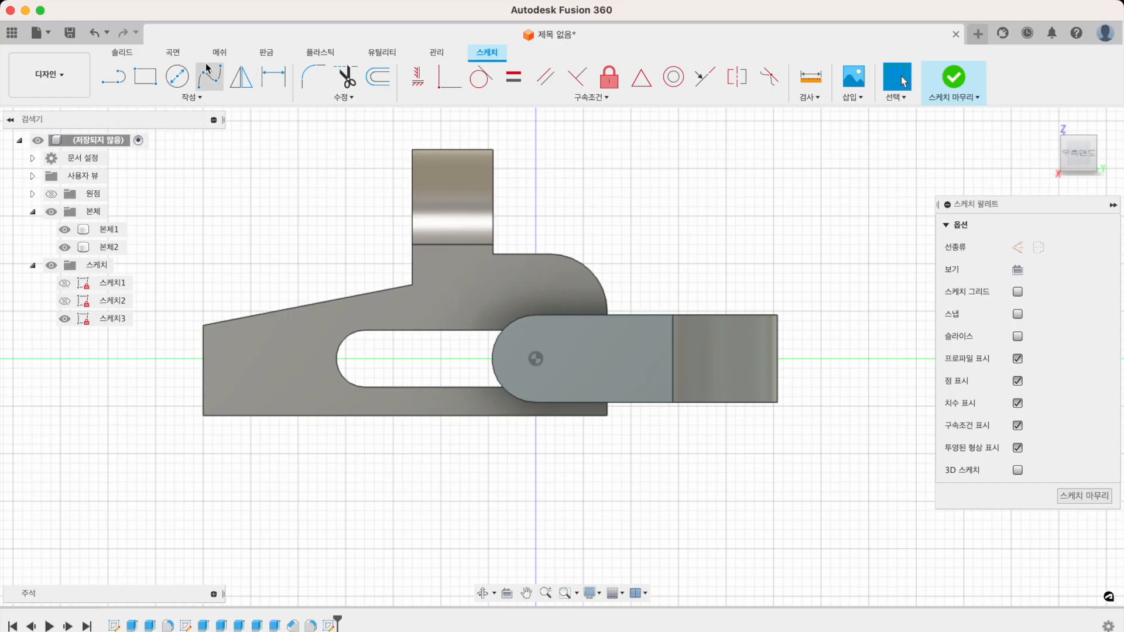
left_click(189, 97)
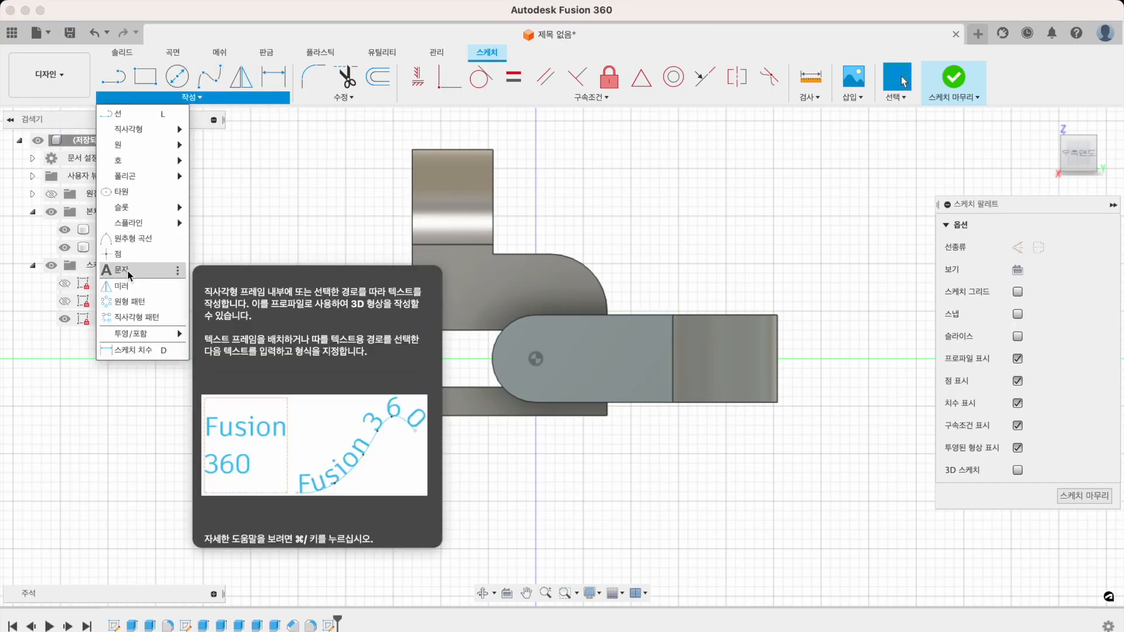
left_click(123, 269)
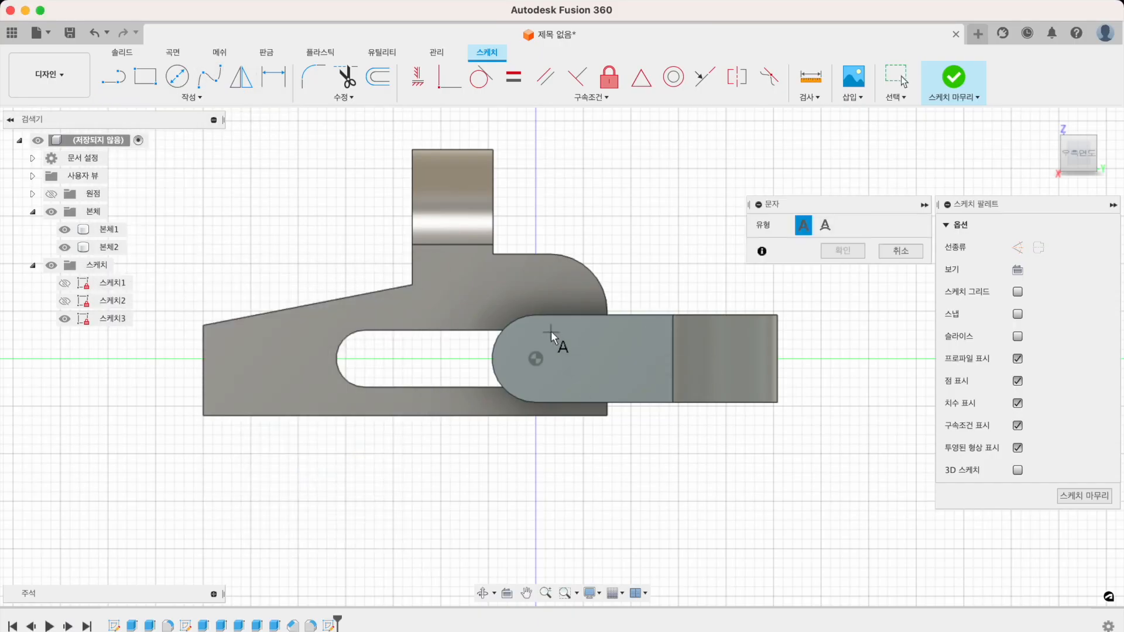